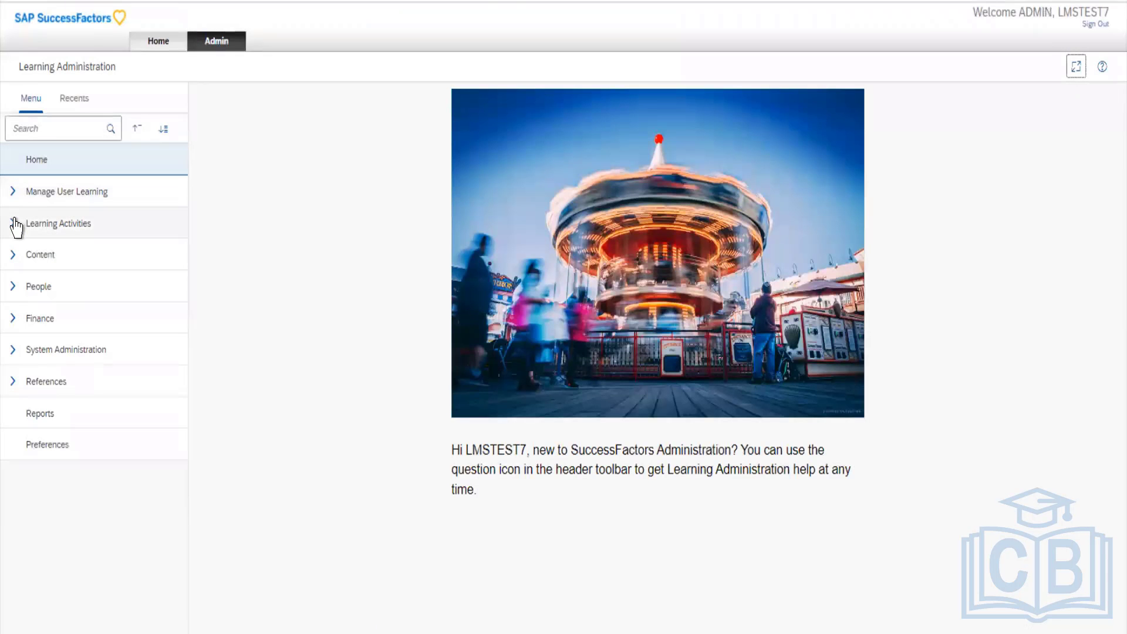
Search all curricula and review the details of the "Preparing for an Overseas Assignment" curriculum.
{"action": "left_click", "coordinate": [15, 222]}
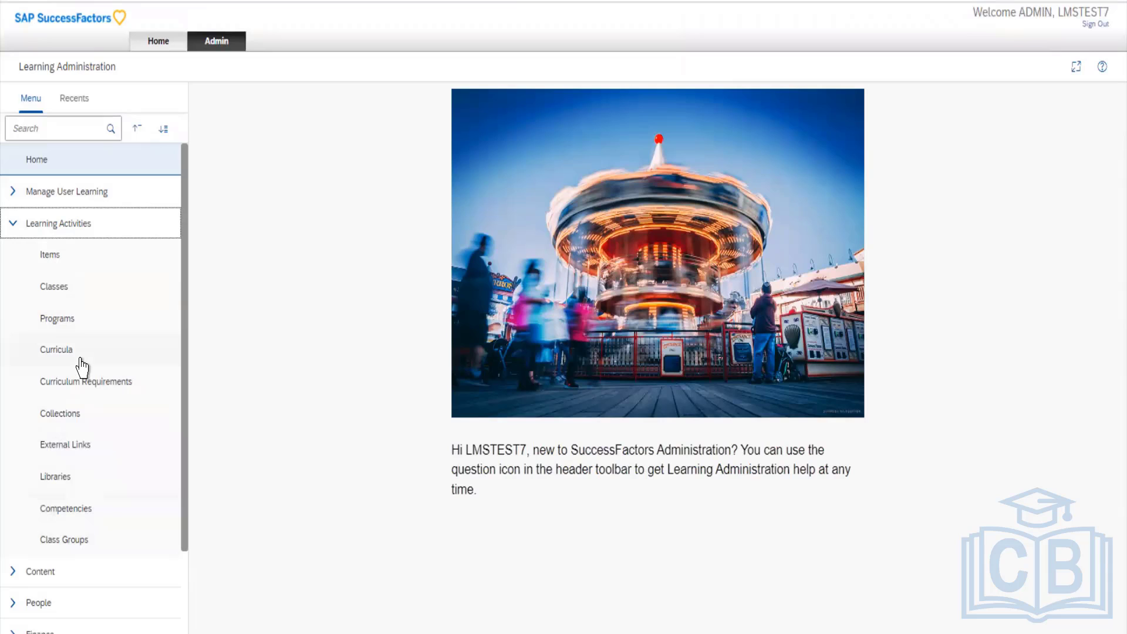
{"action": "left_click", "coordinate": [82, 366]}
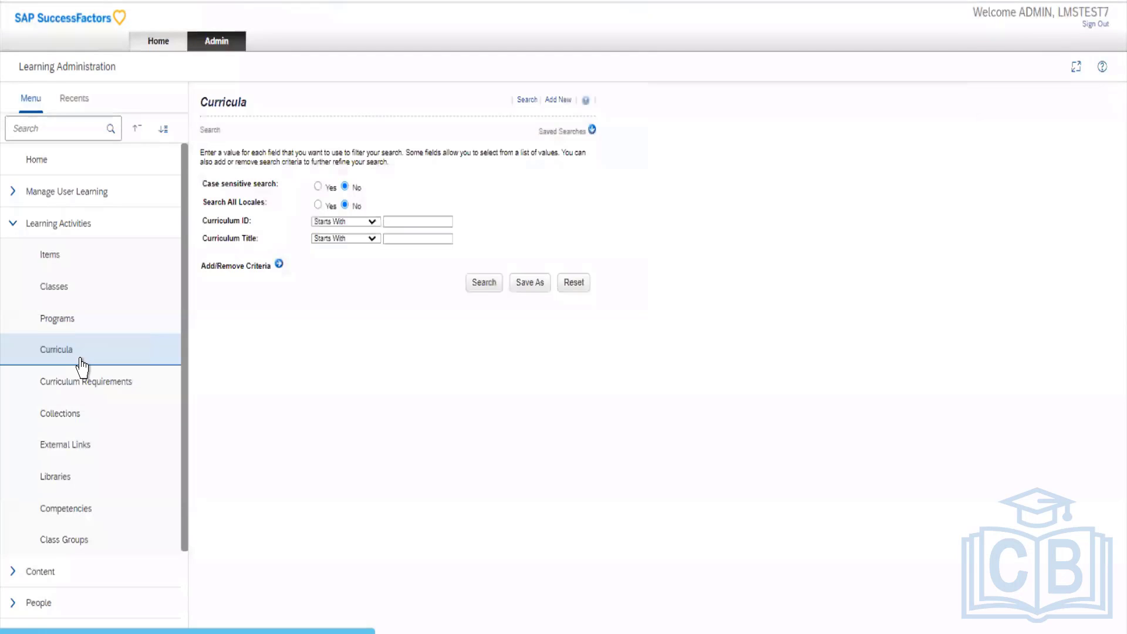
{"action": "left_click", "coordinate": [487, 286]}
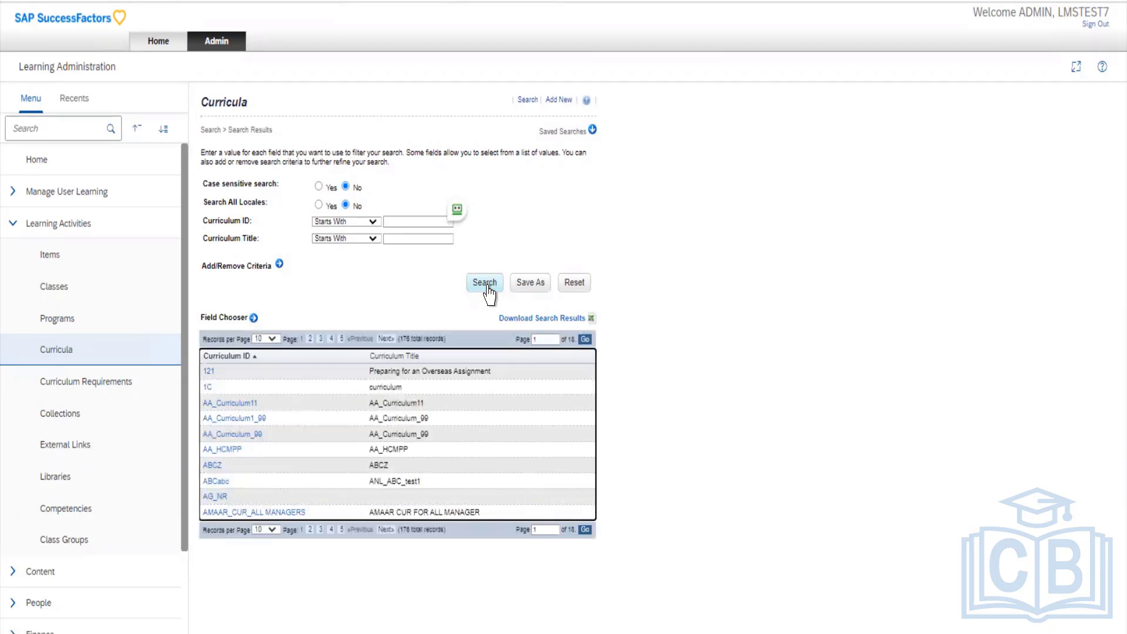
{"action": "left_click", "coordinate": [209, 371]}
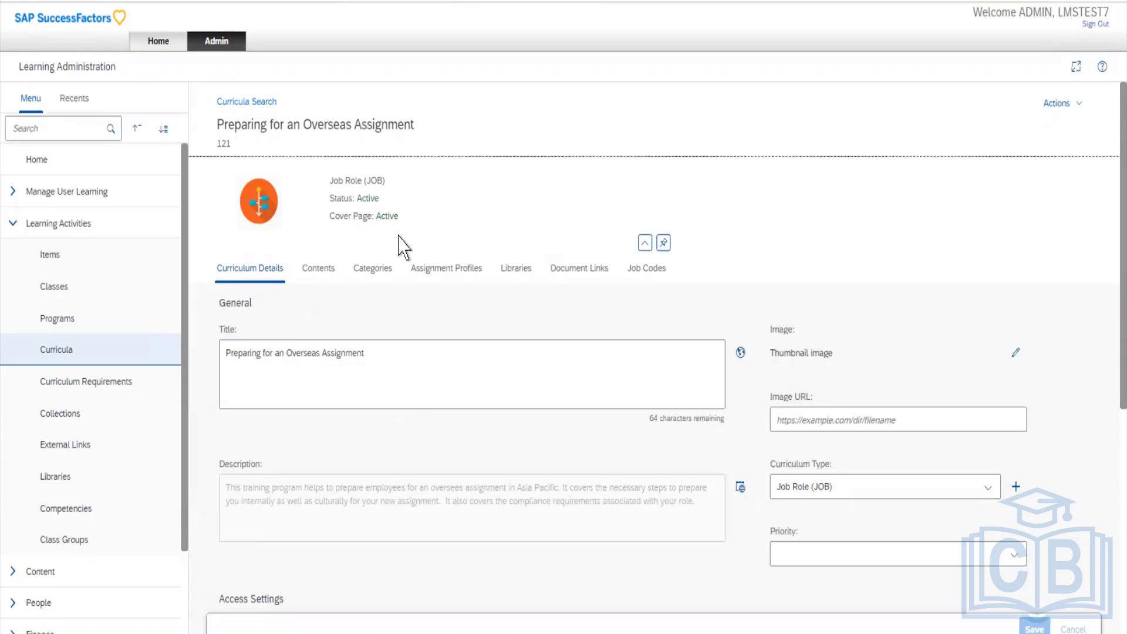
{"action": "scroll", "coordinate": [404, 247], "scroll_direction": "down", "scroll_amount": 5}
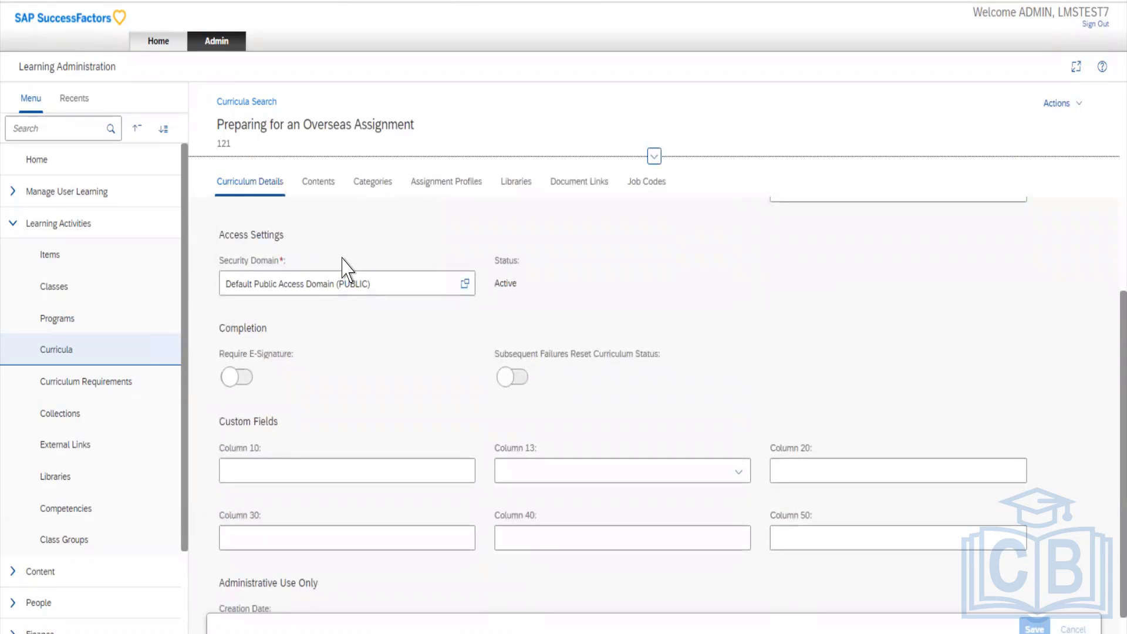
{"action": "scroll", "coordinate": [345, 266], "scroll_direction": "up", "scroll_amount": 5}
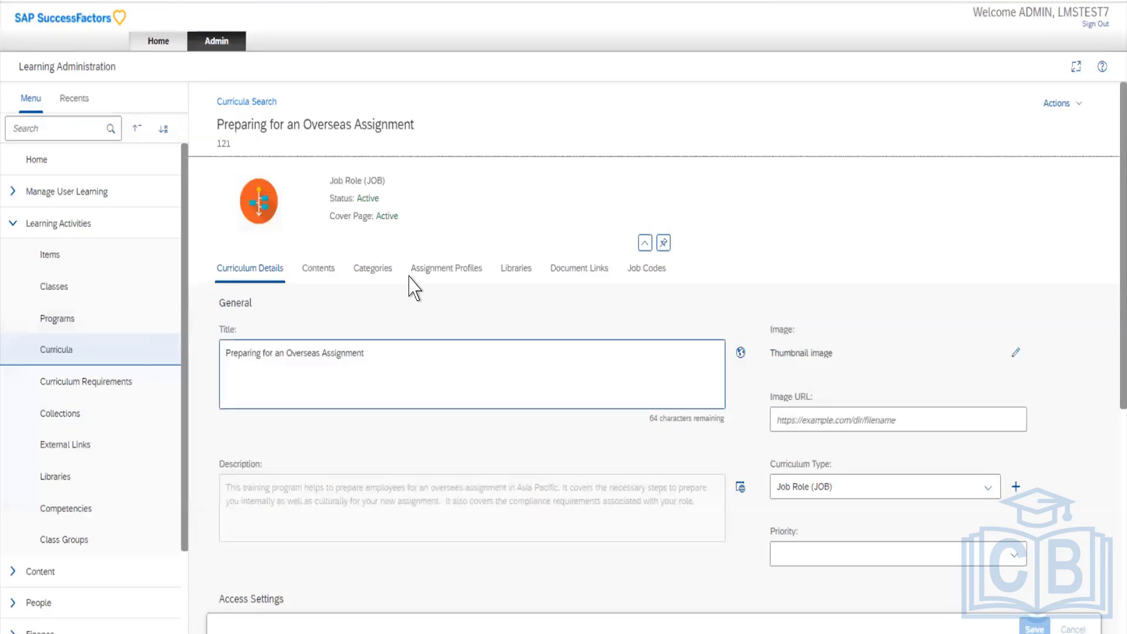
Examine the curriculum's assignment profiles and the profiles available to add, without adding any.
{"action": "left_click", "coordinate": [434, 272]}
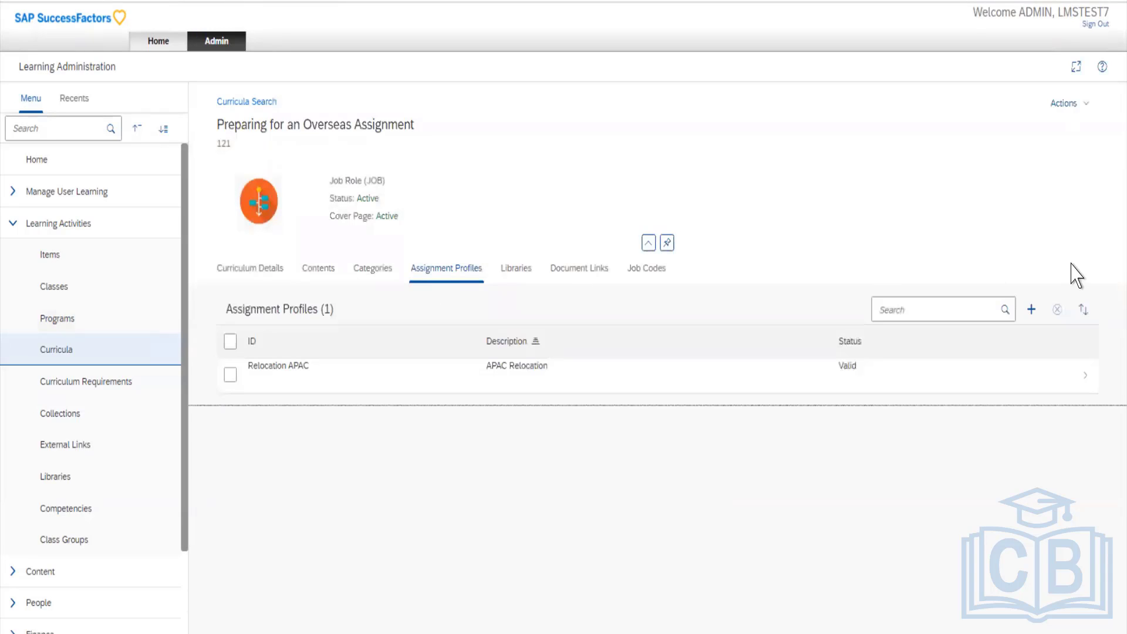
{"action": "left_click", "coordinate": [1032, 312]}
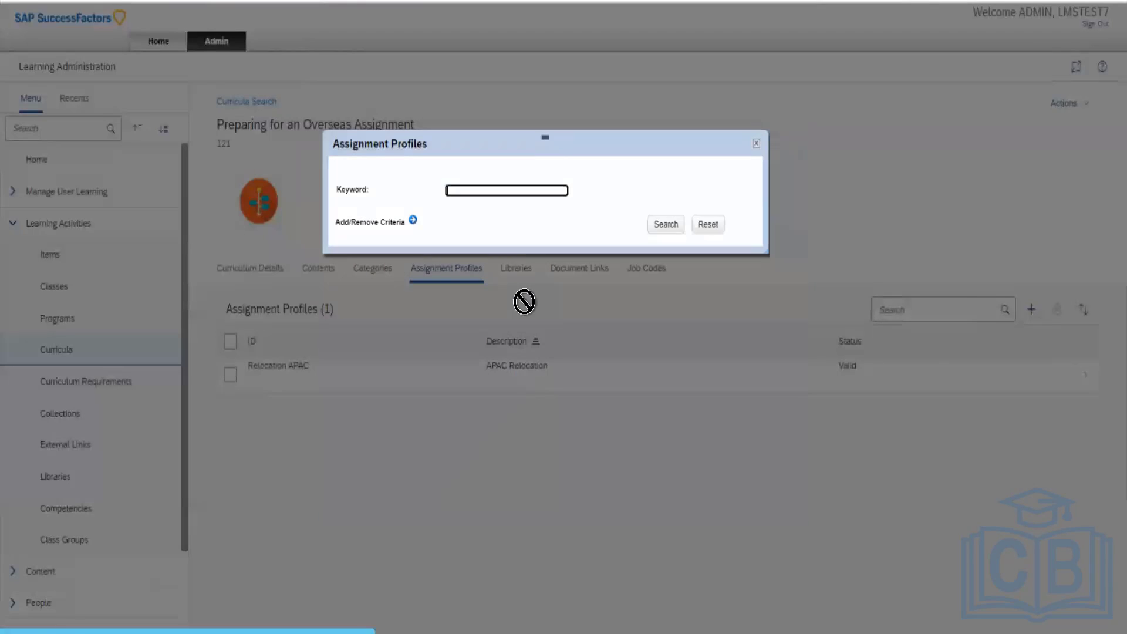
{"action": "left_click", "coordinate": [667, 228]}
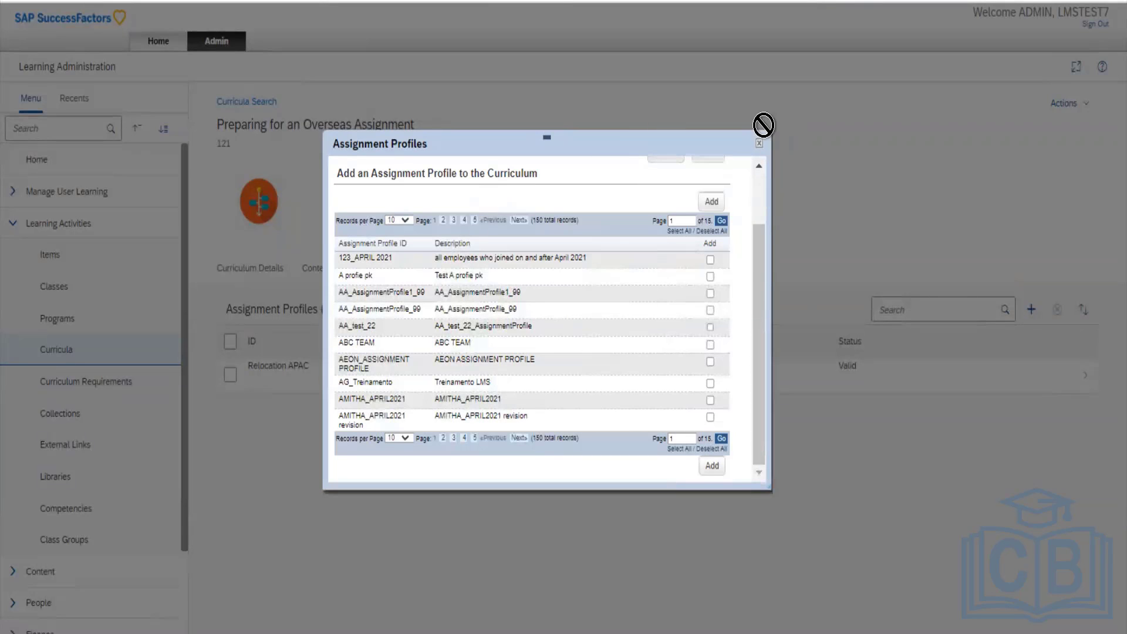
{"action": "left_click", "coordinate": [760, 147]}
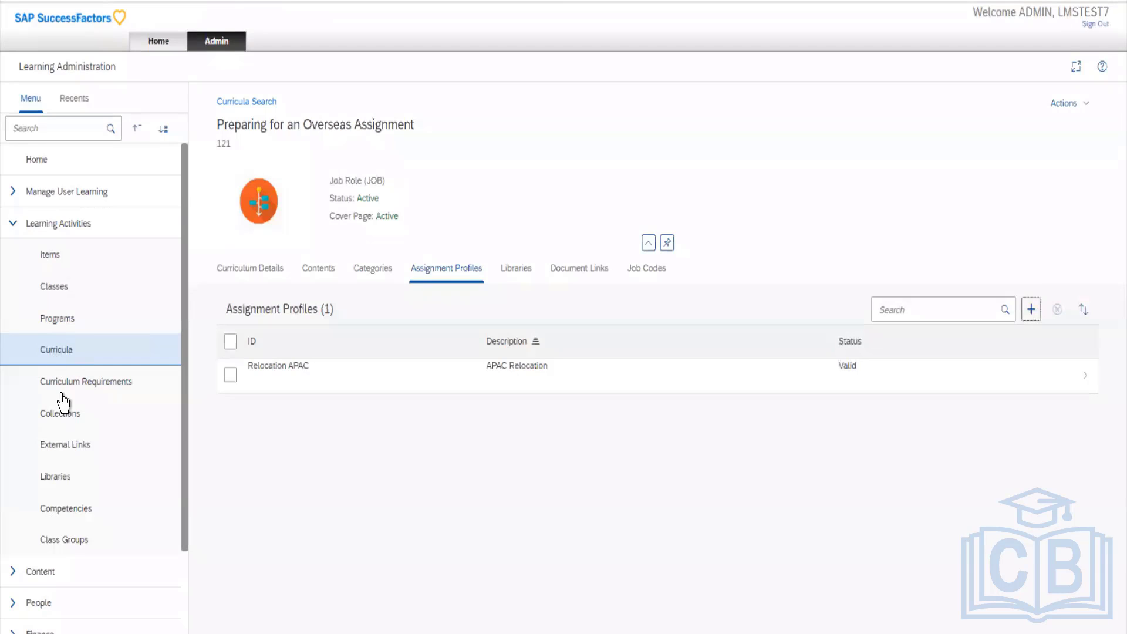
Search all programs and view the Time Management Blended Learning Program, leaving its title as is.
{"action": "left_click", "coordinate": [61, 319]}
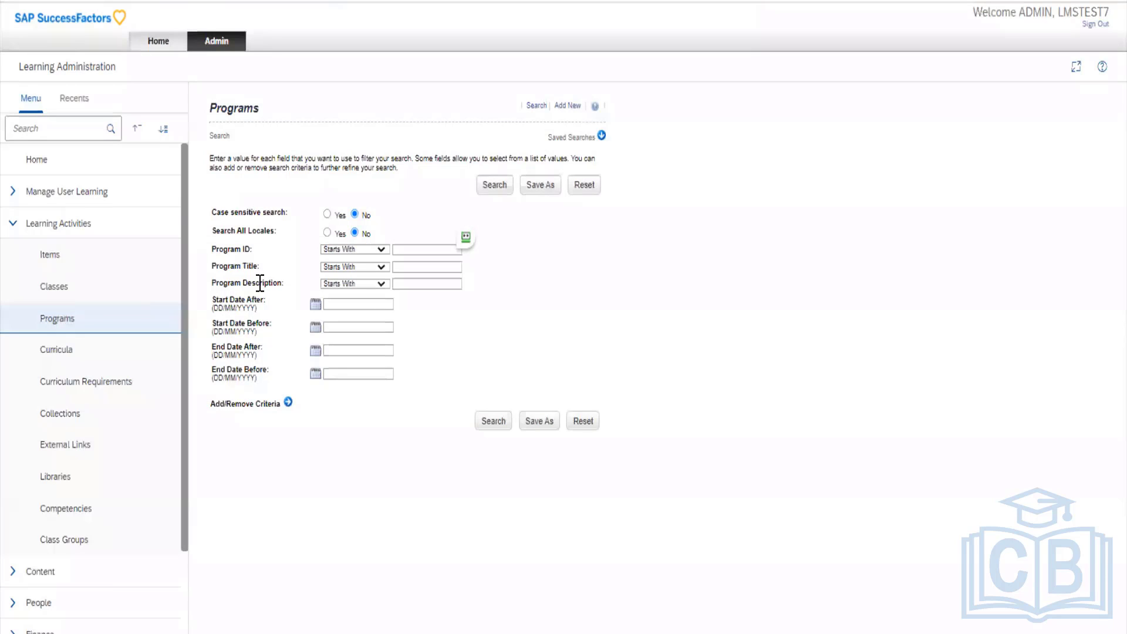
{"action": "left_click", "coordinate": [486, 421]}
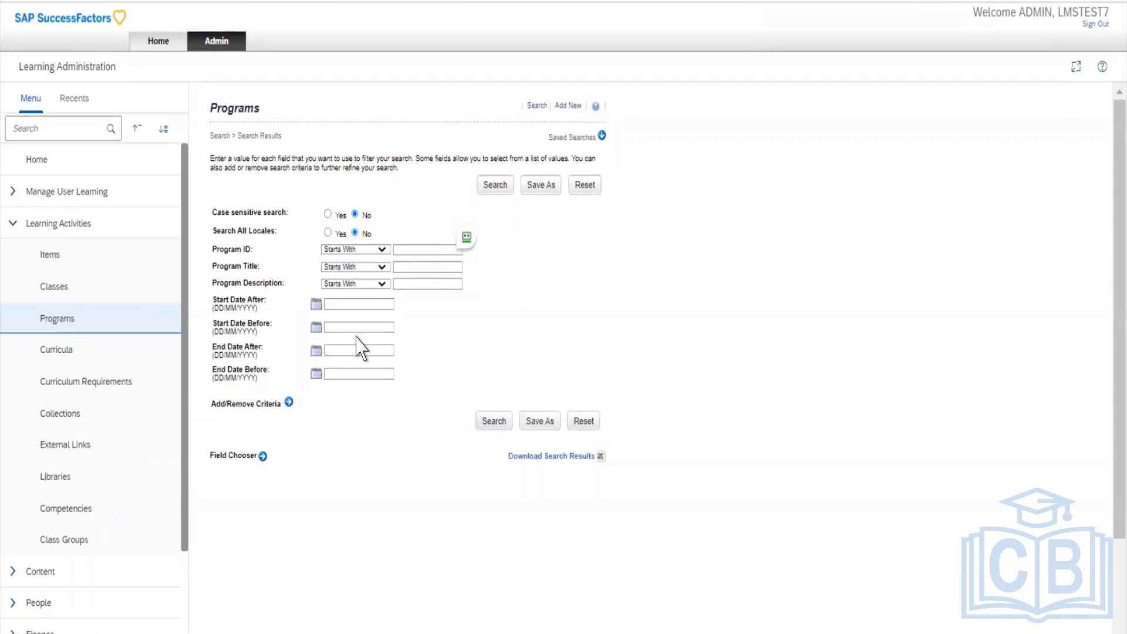
{"action": "scroll", "coordinate": [486, 390], "scroll_direction": "down", "scroll_amount": 2}
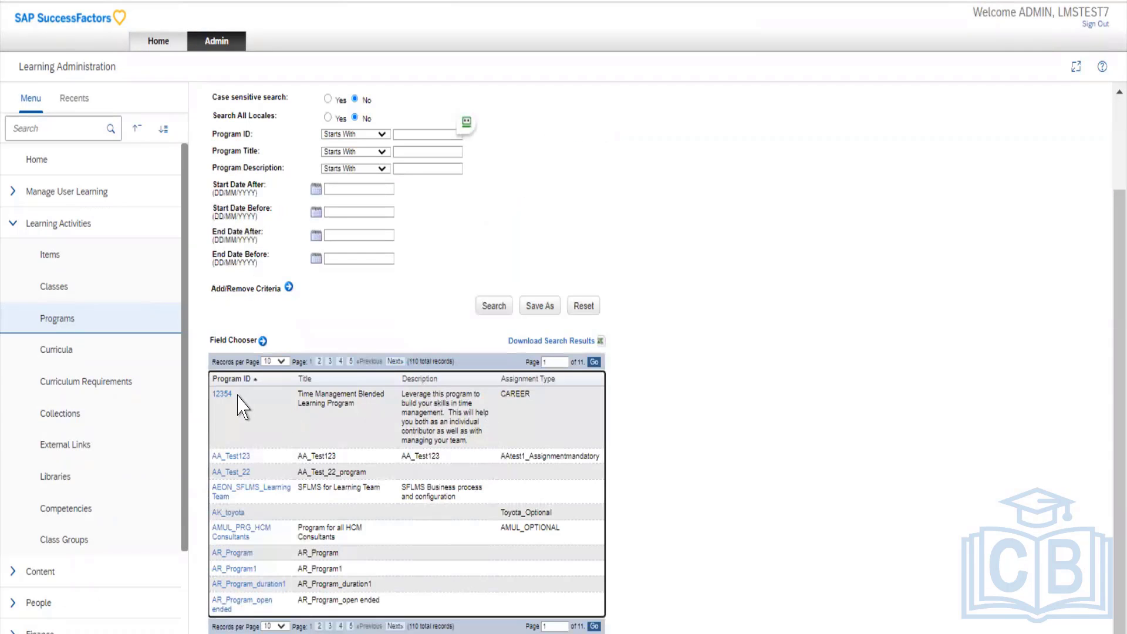
{"action": "left_click", "coordinate": [221, 394]}
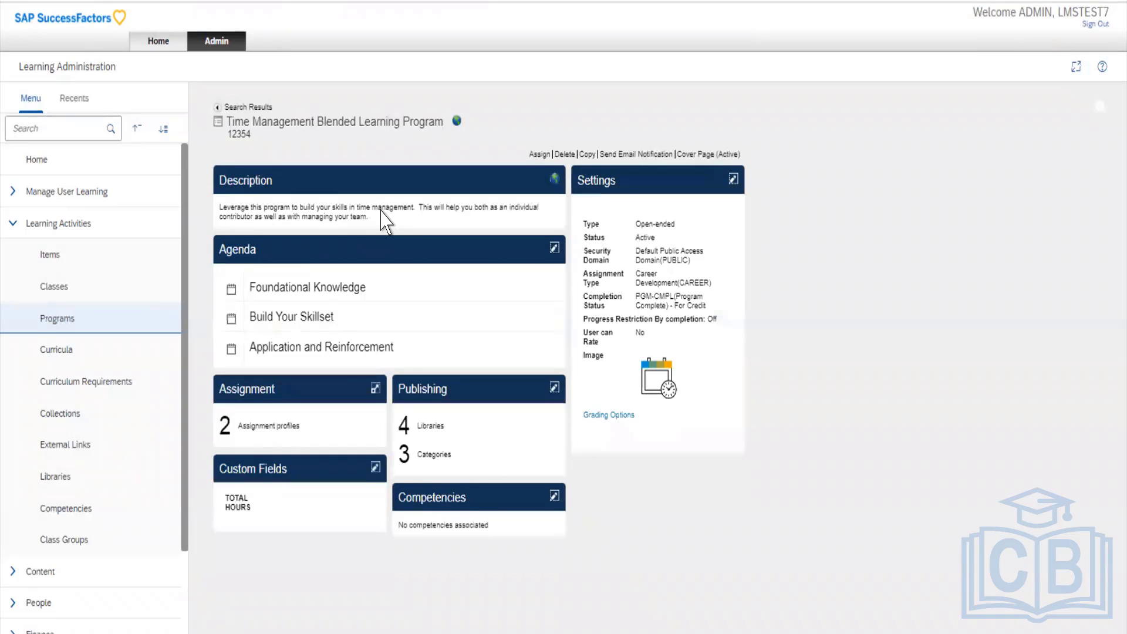
{"action": "left_click", "coordinate": [285, 124]}
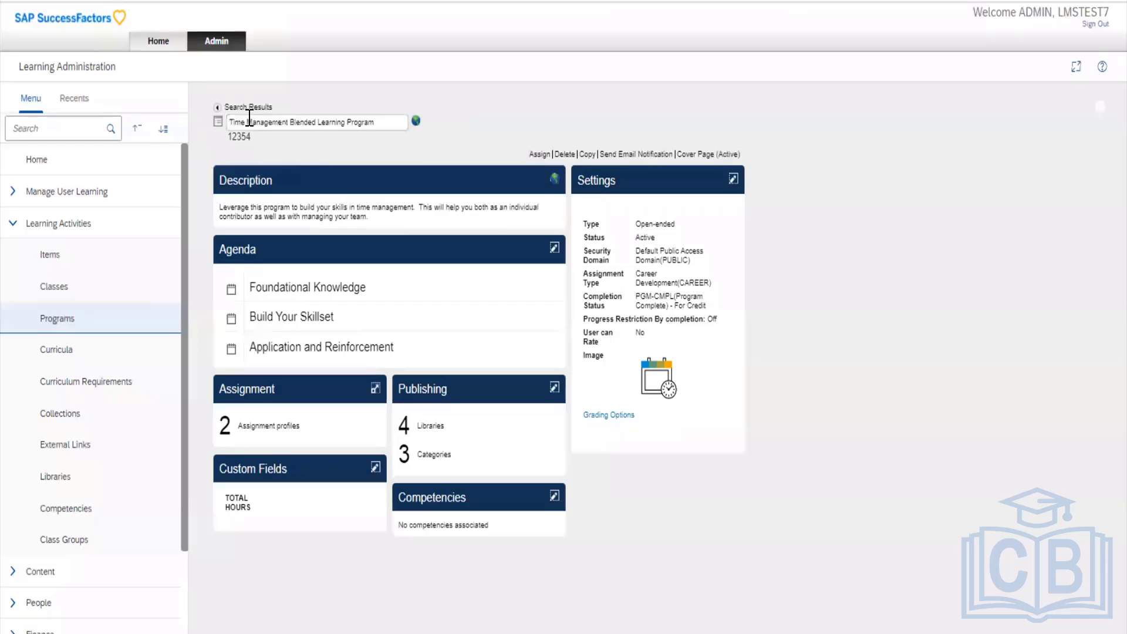
{"action": "left_click", "coordinate": [414, 160]}
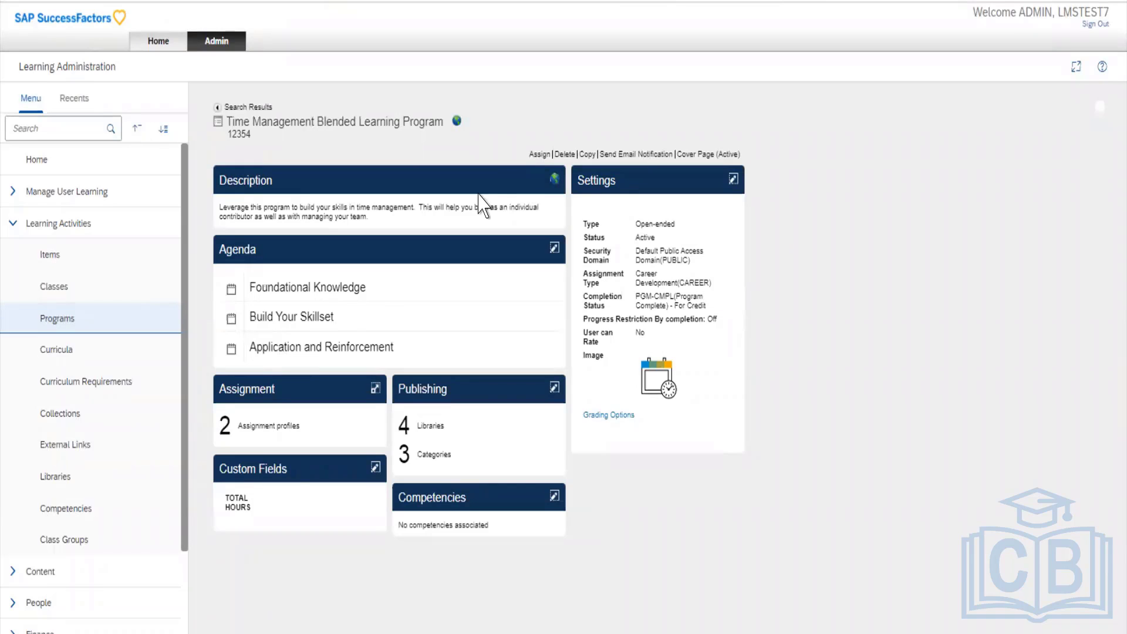
Try selecting all users from an unfiltered user search for assignment to the program, then abandon the assignment.
{"action": "left_click", "coordinate": [536, 155]}
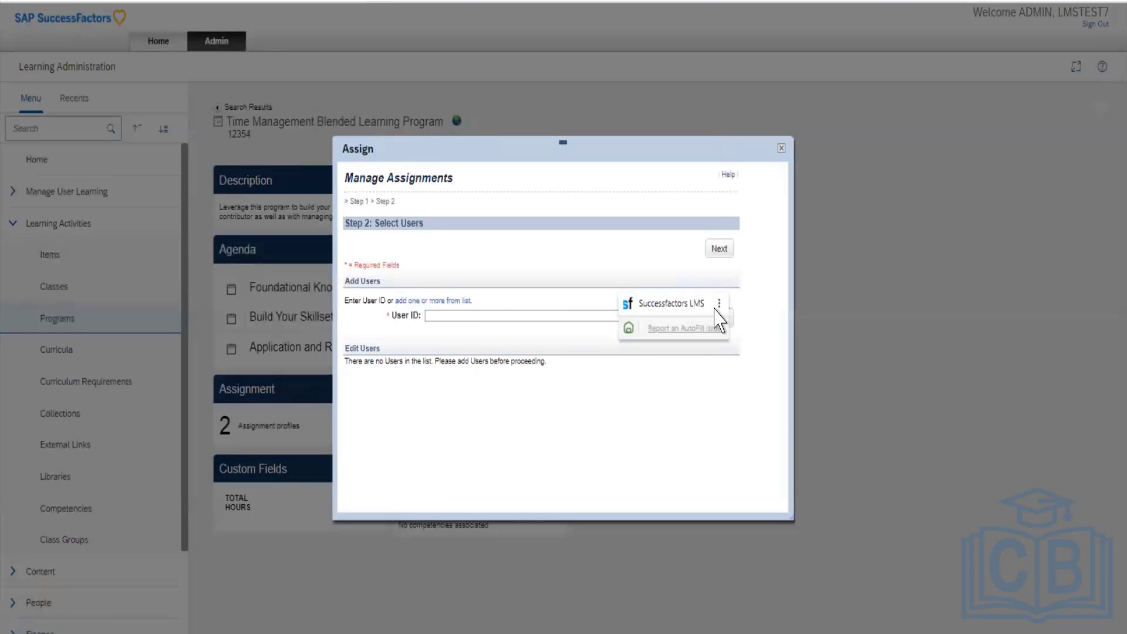
{"action": "left_click", "coordinate": [458, 302]}
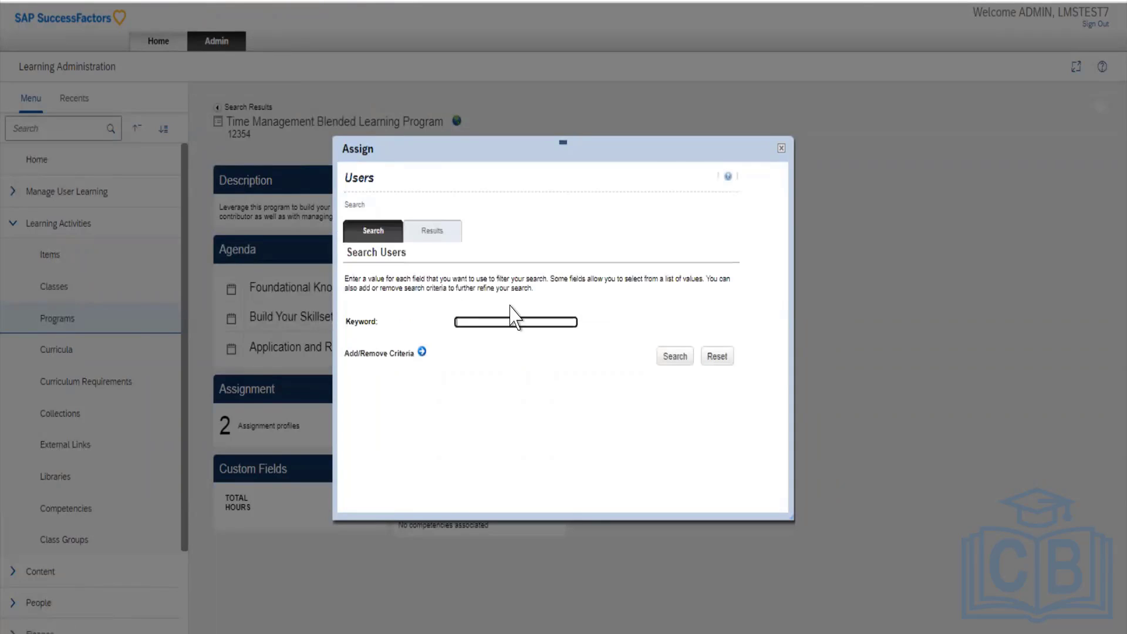
{"action": "left_click", "coordinate": [672, 356]}
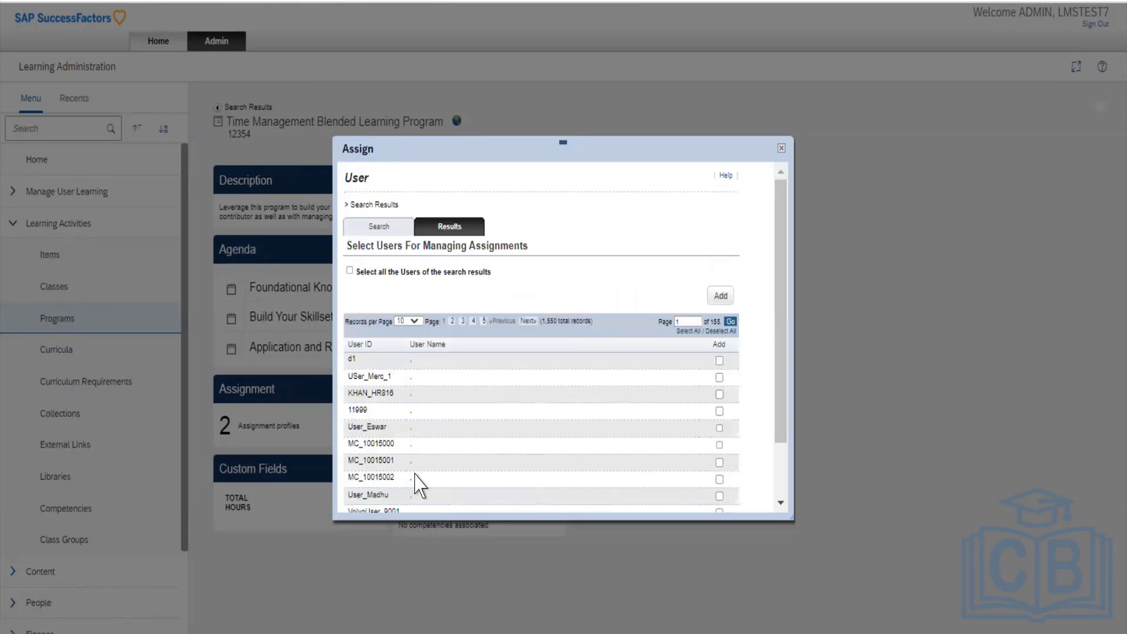
{"action": "left_click", "coordinate": [689, 331]}
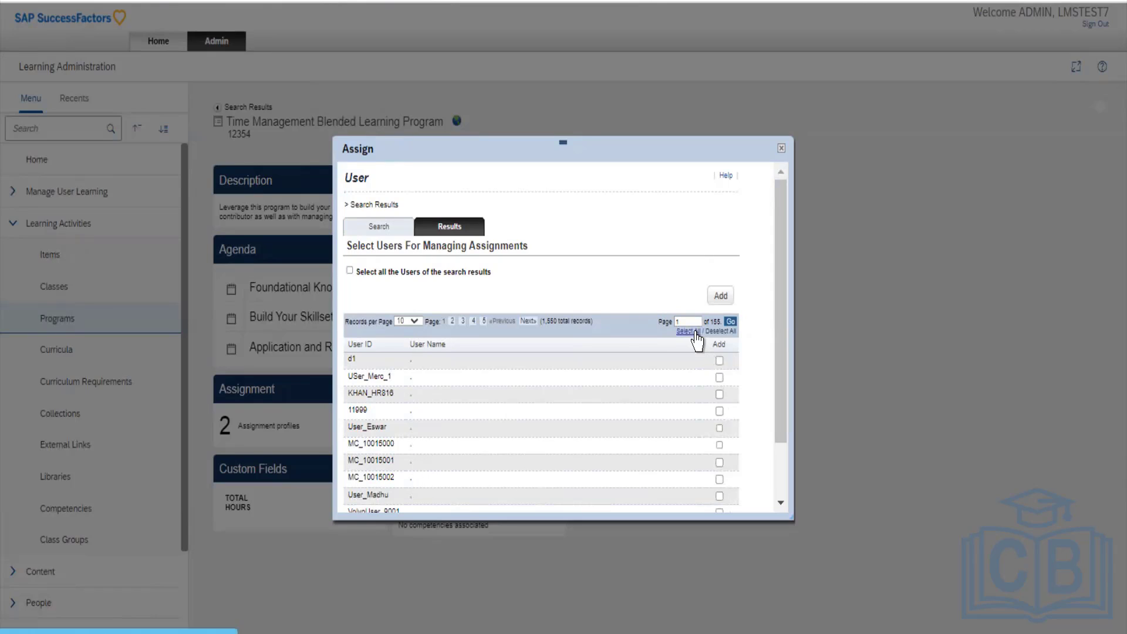
{"action": "left_click", "coordinate": [350, 271]}
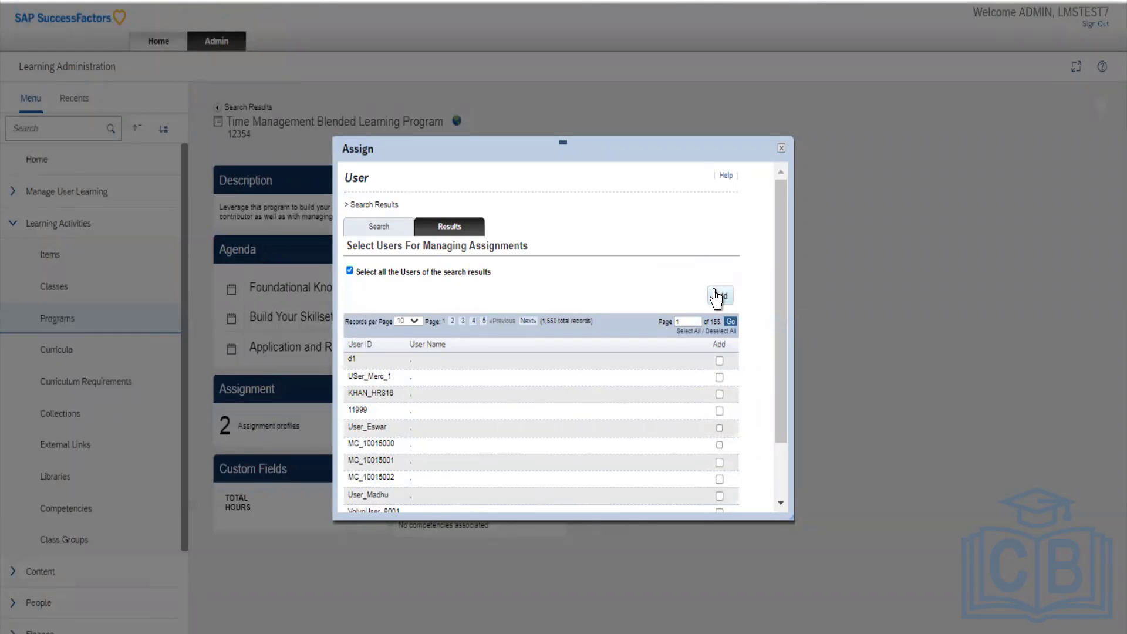
{"action": "left_click", "coordinate": [783, 148]}
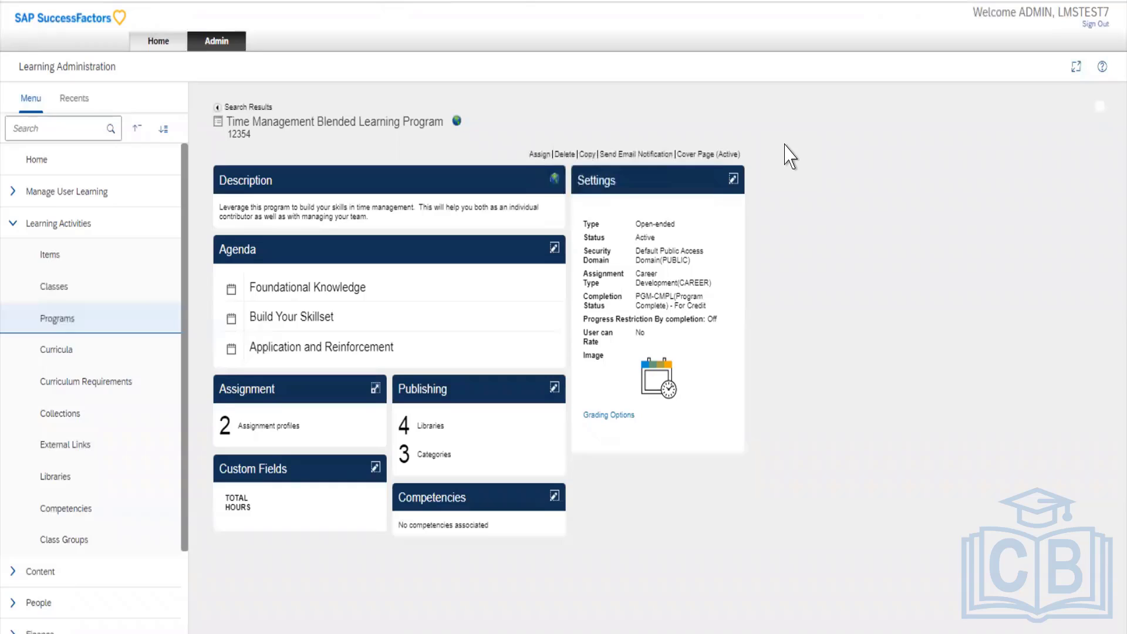
View the program's grading options and its email notification population settings without sending anything.
{"action": "left_click", "coordinate": [602, 416]}
{"action": "left_click", "coordinate": [610, 156]}
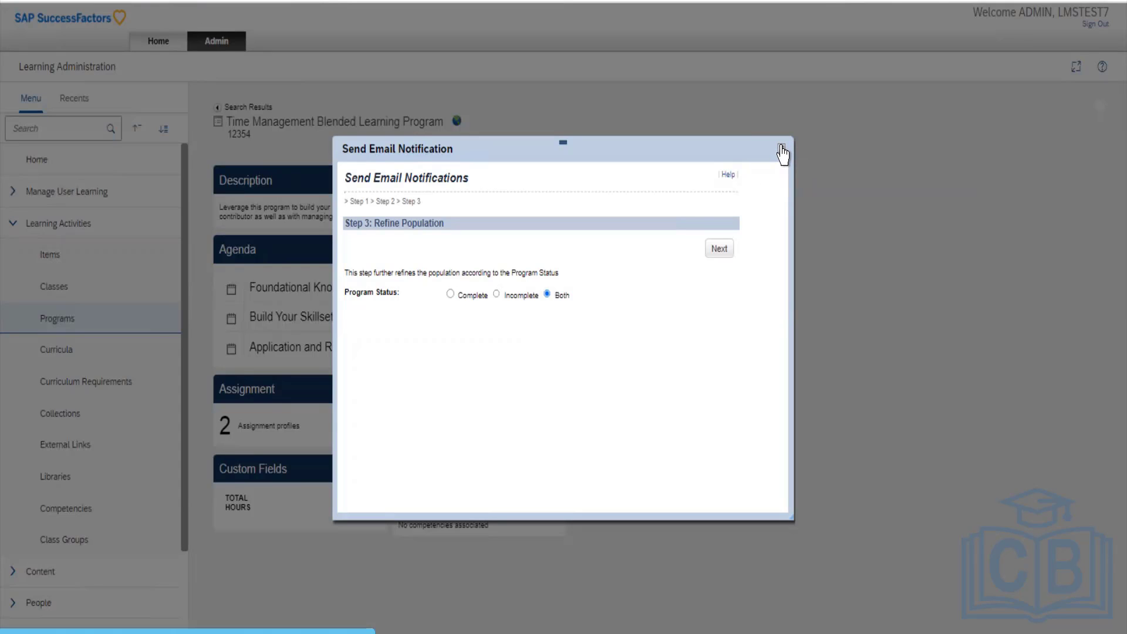
{"action": "left_click", "coordinate": [781, 148]}
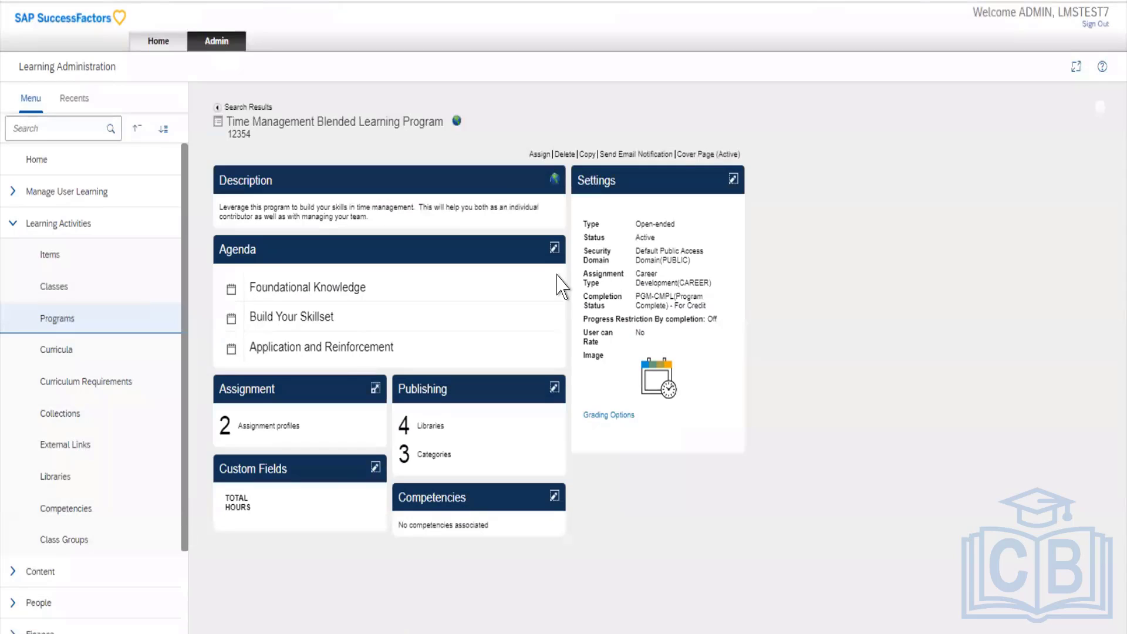
Start a new program and enter a test program ID.
{"action": "left_click", "coordinate": [77, 320]}
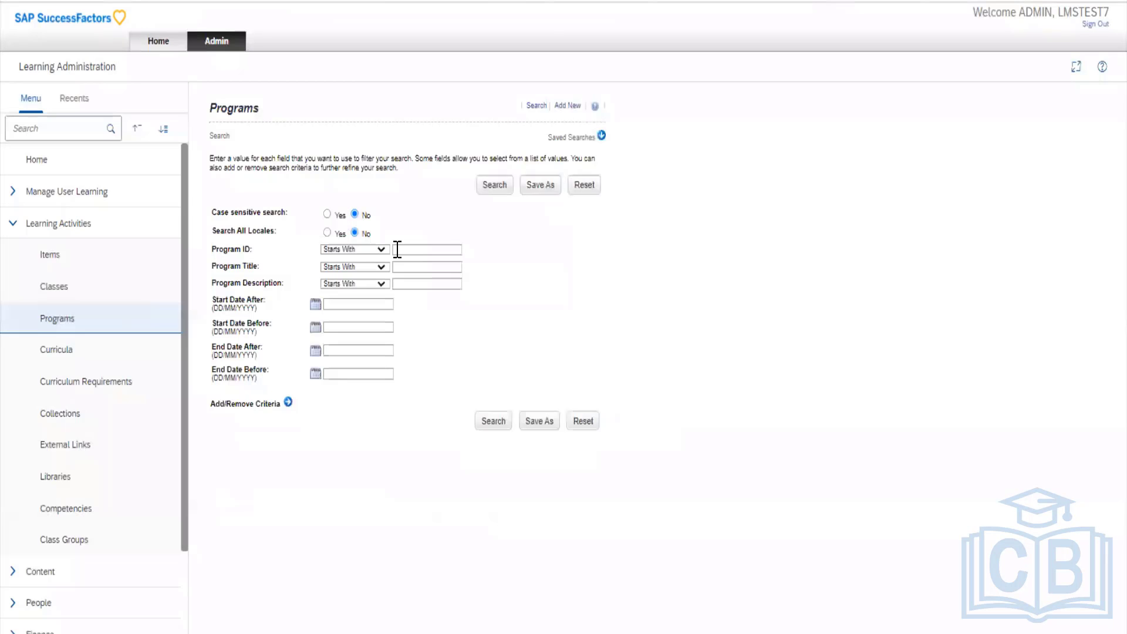
{"action": "left_click", "coordinate": [571, 108]}
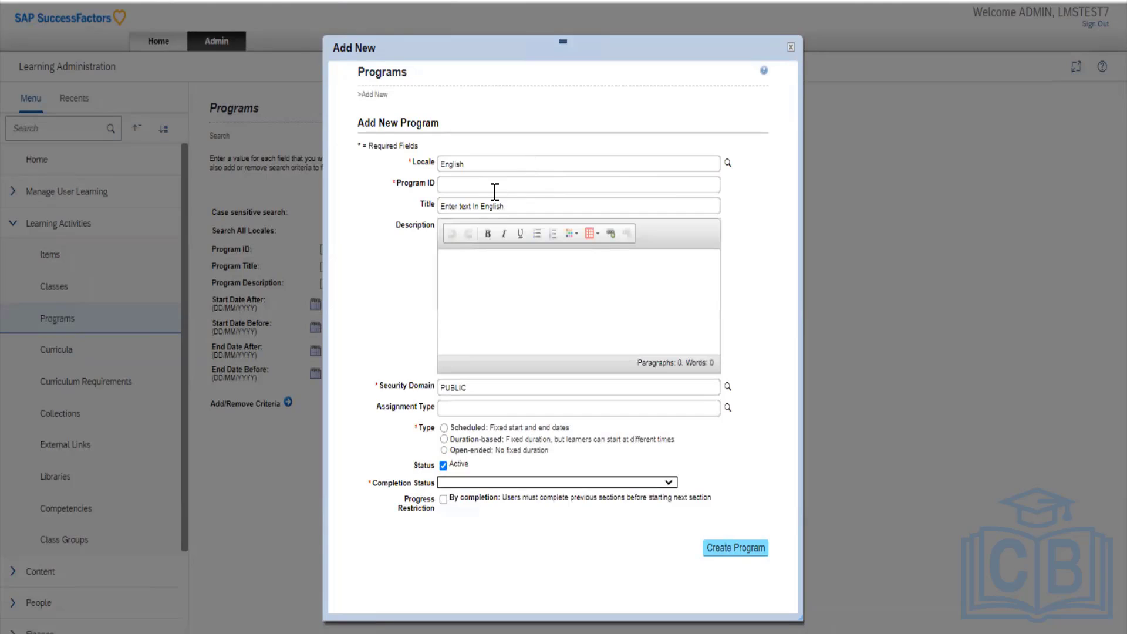
{"action": "left_click", "coordinate": [495, 187]}
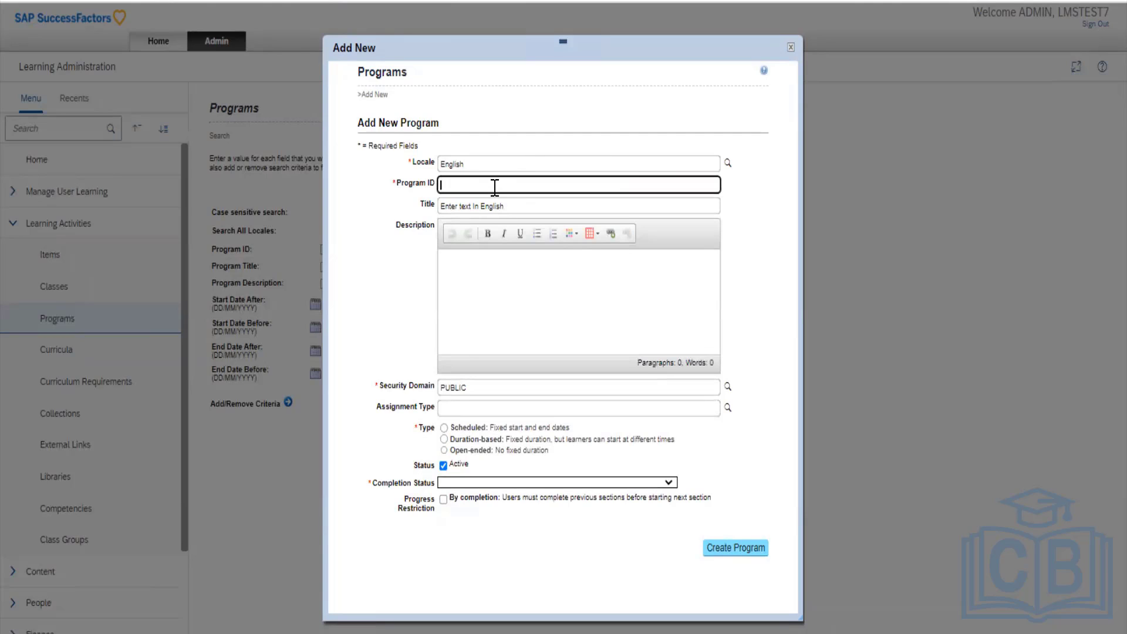
{"action": "type", "text": "Janice_Test"}
Title the new program "First Week program for new hires" and enter "test" as its description.
{"action": "left_click", "coordinate": [486, 204]}
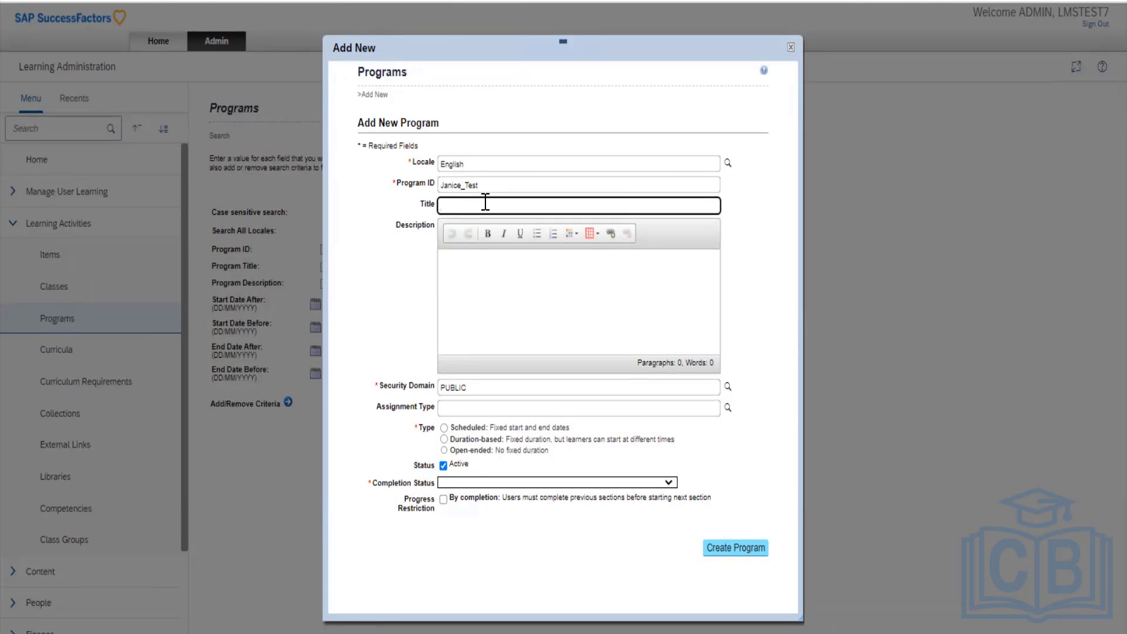
{"action": "type", "text": "First Week programm for new hires"}
{"action": "right_click", "coordinate": [494, 205]}
{"action": "left_click", "coordinate": [523, 219]}
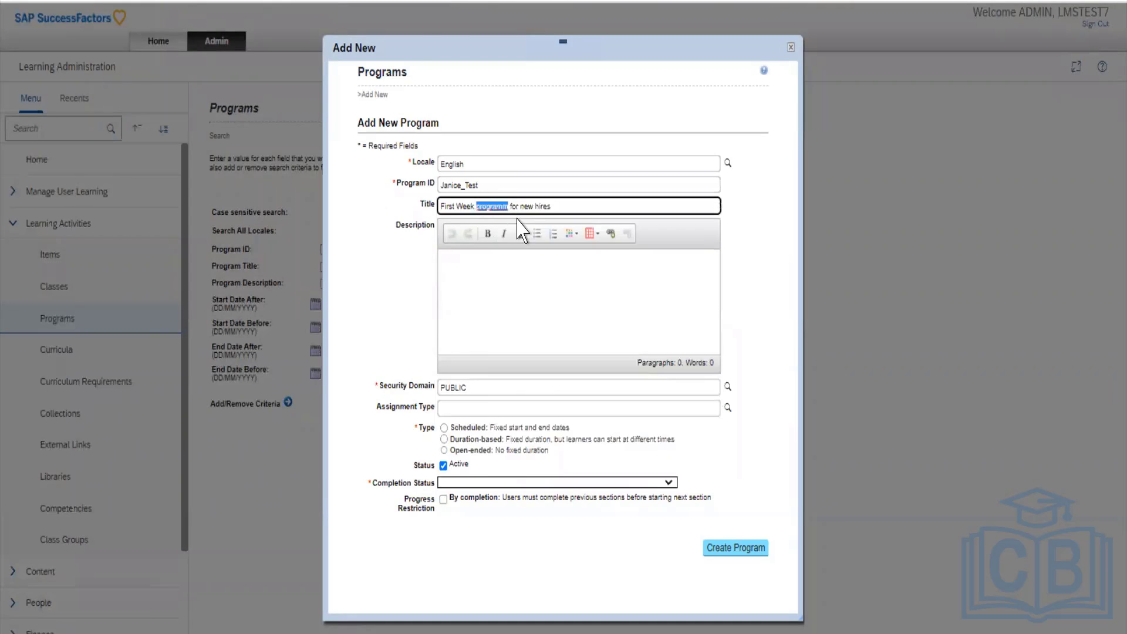
{"action": "left_click", "coordinate": [501, 263]}
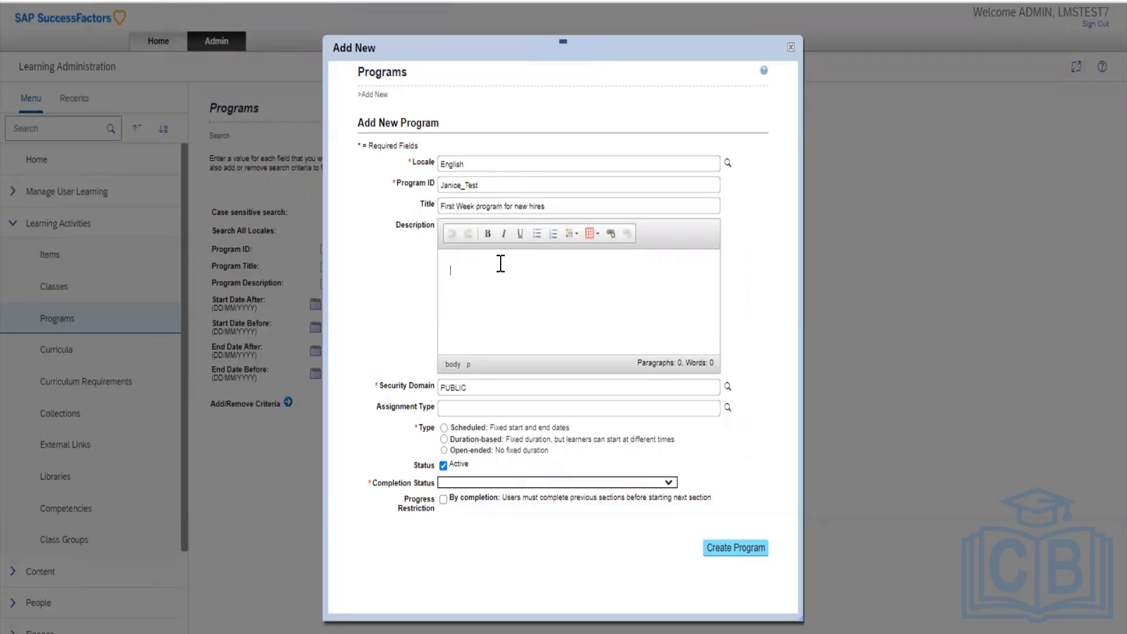
{"action": "type", "text": "test"}
Set the new program's assignment type to ABC_MANDATORY.
{"action": "left_click", "coordinate": [728, 408]}
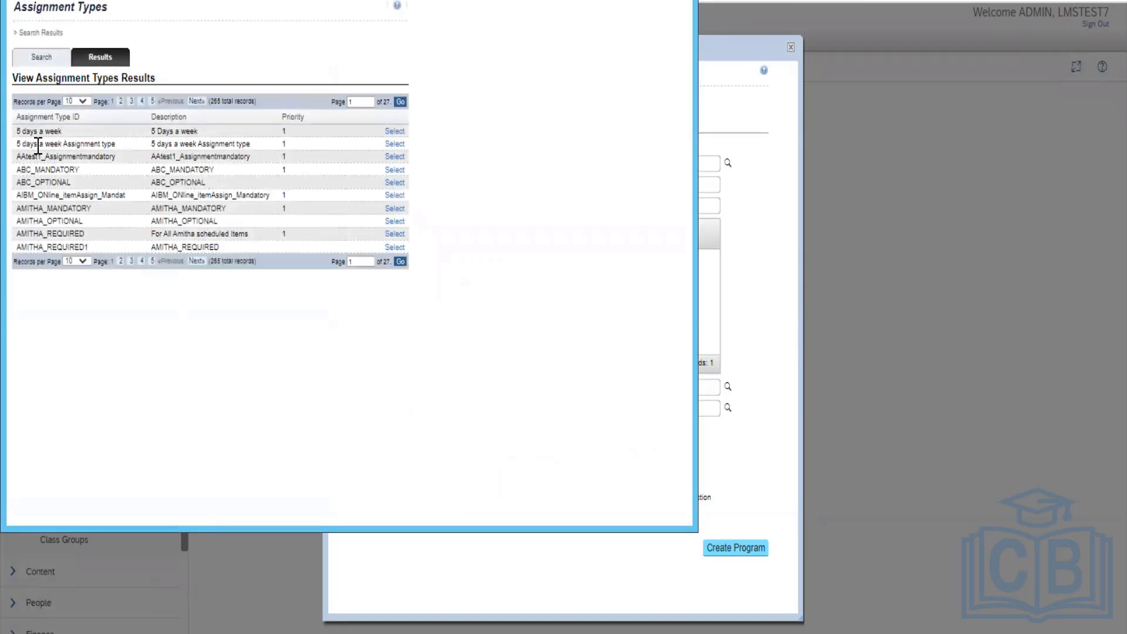
{"action": "left_click_drag", "start_coordinate": [27, 134], "coordinate": [65, 141]}
{"action": "left_click_drag", "start_coordinate": [174, 169], "coordinate": [205, 170]}
{"action": "left_click", "coordinate": [399, 173]}
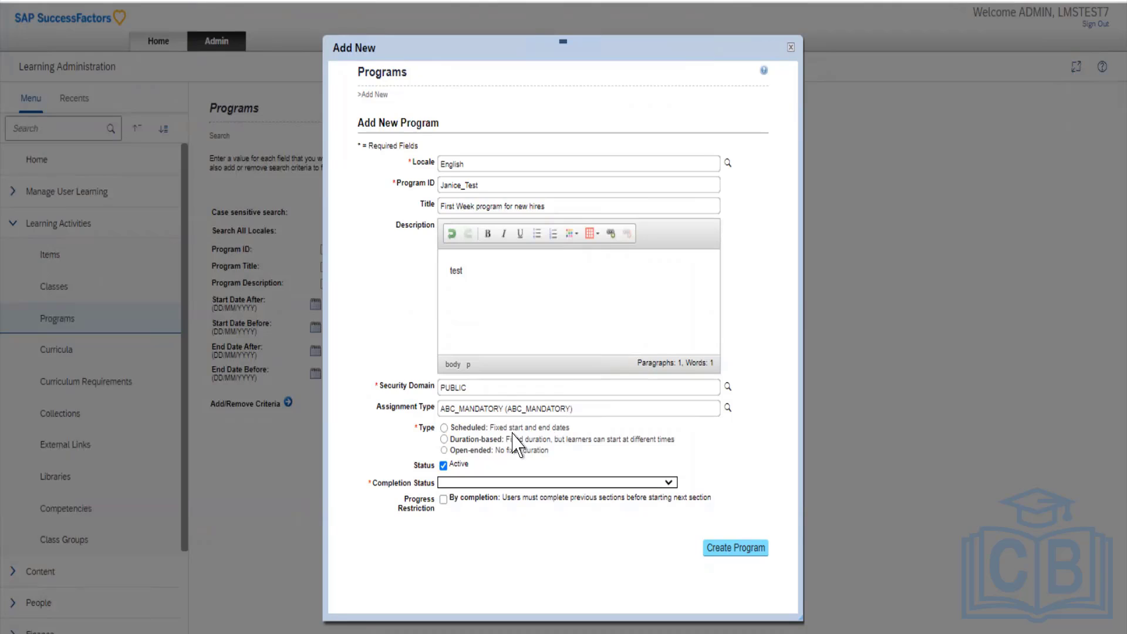
Set the program type to Scheduled, with start date 18/Jul/2022 and end date 29/Jul/2022.
{"action": "left_click", "coordinate": [445, 428]}
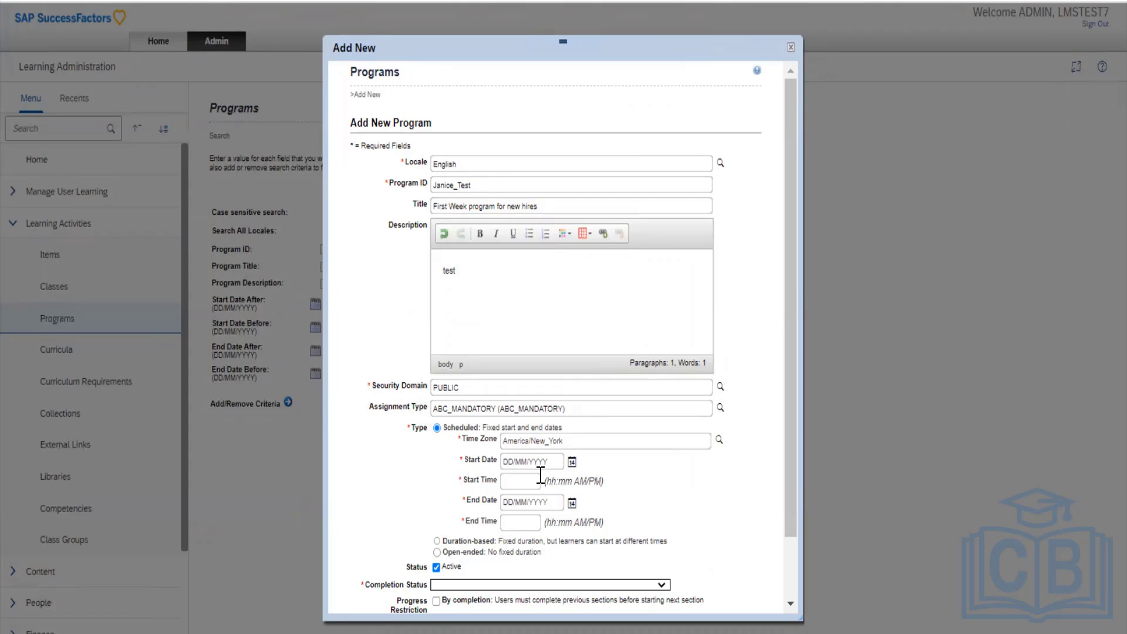
{"action": "scroll", "coordinate": [540, 475], "scroll_direction": "down", "scroll_amount": 2}
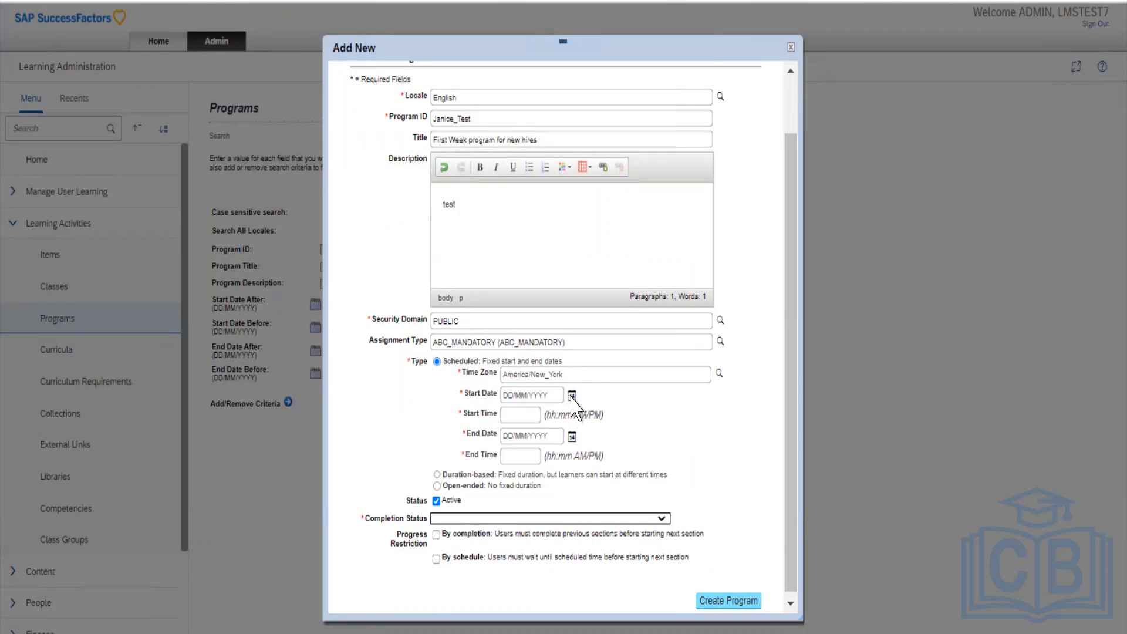
{"action": "left_click", "coordinate": [572, 396]}
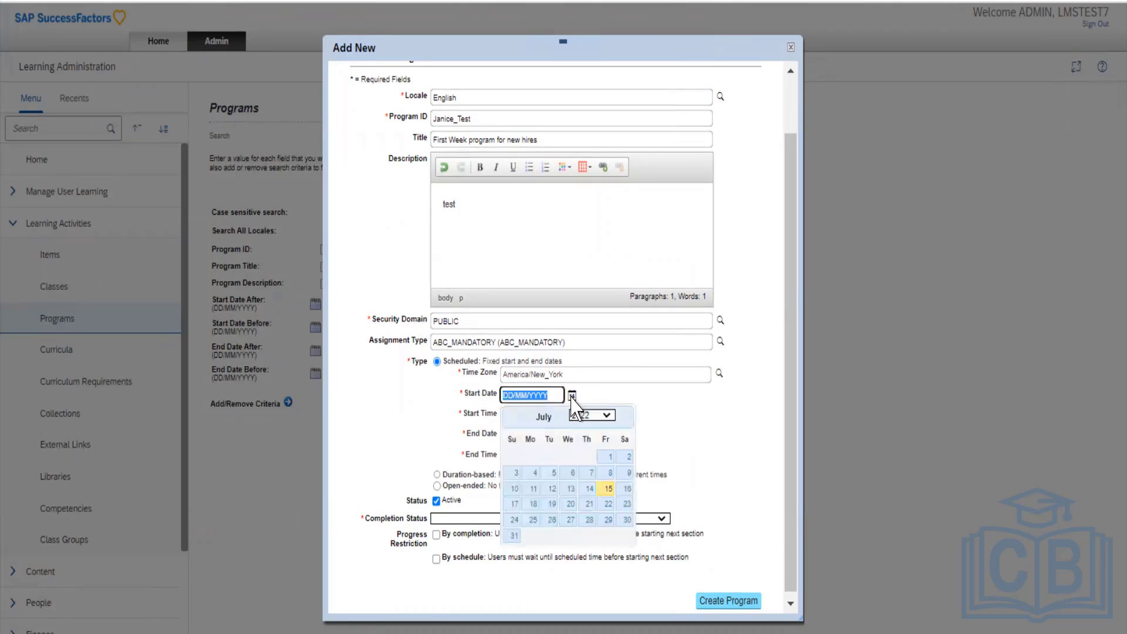
{"action": "left_click", "coordinate": [534, 505]}
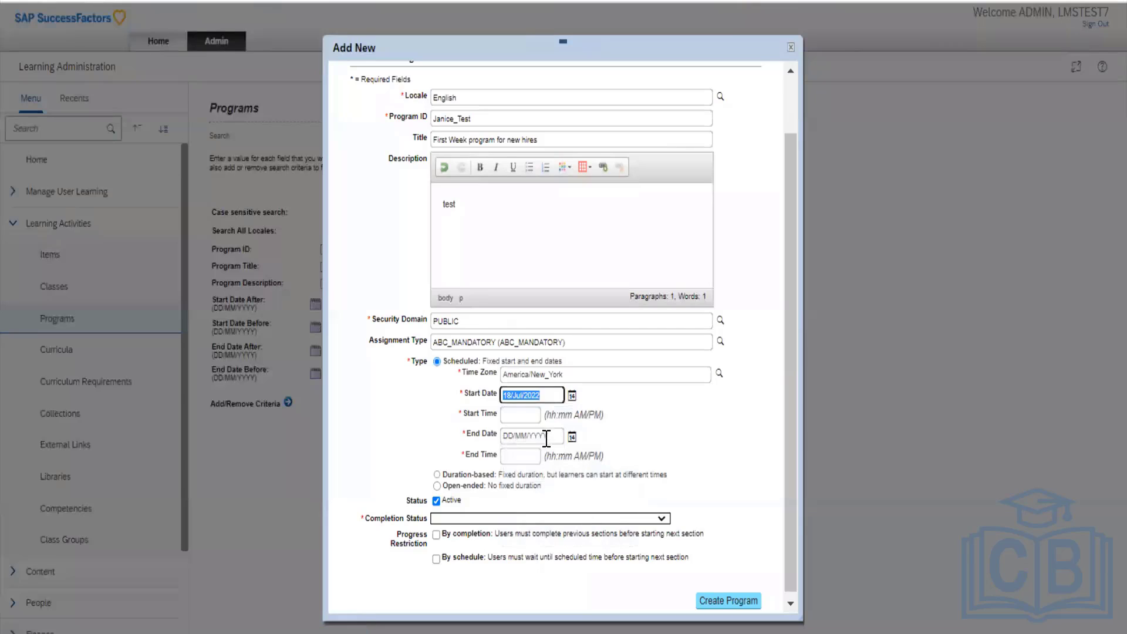
{"action": "left_click", "coordinate": [572, 437]}
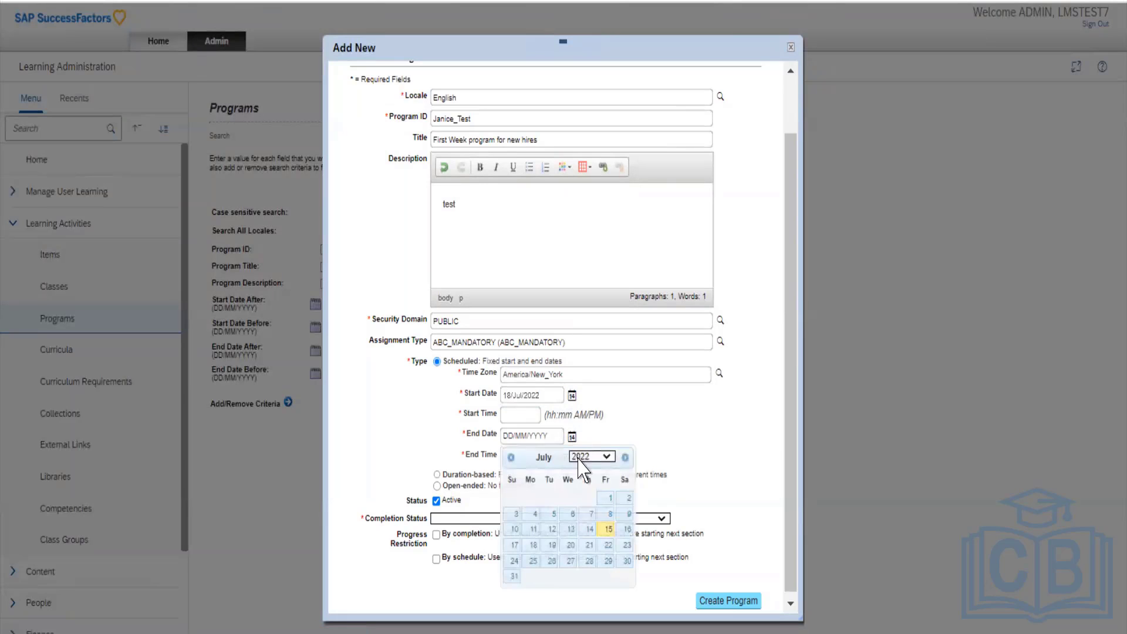
{"action": "left_click", "coordinate": [604, 563]}
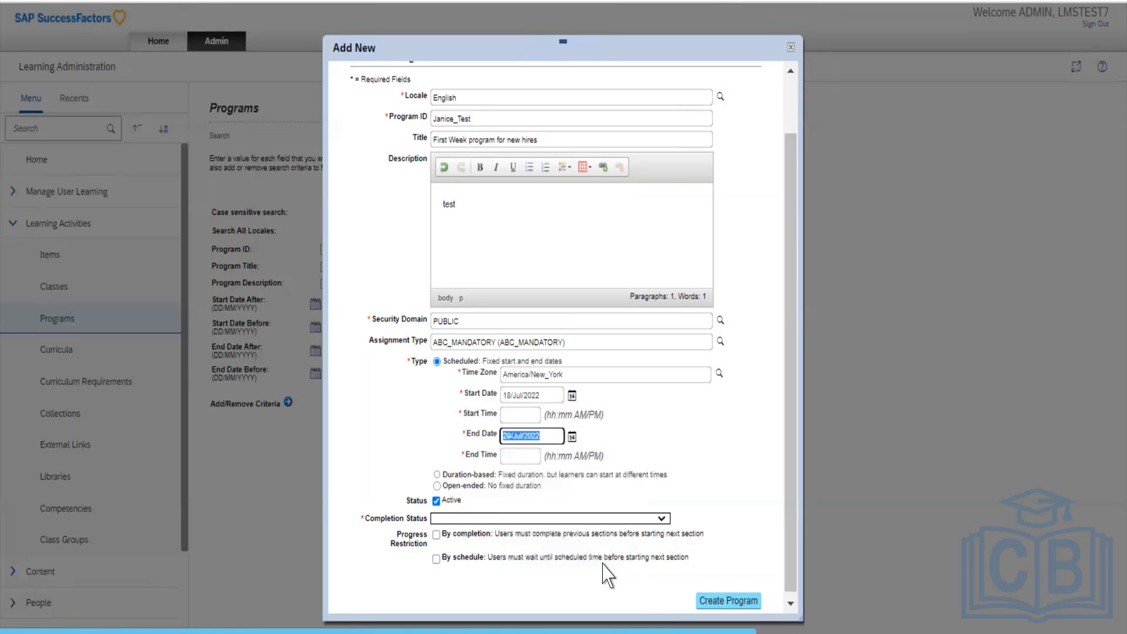
Enter 08:00 AM as the scheduled start time and 15:00 PM as the end time.
{"action": "left_click", "coordinate": [526, 414]}
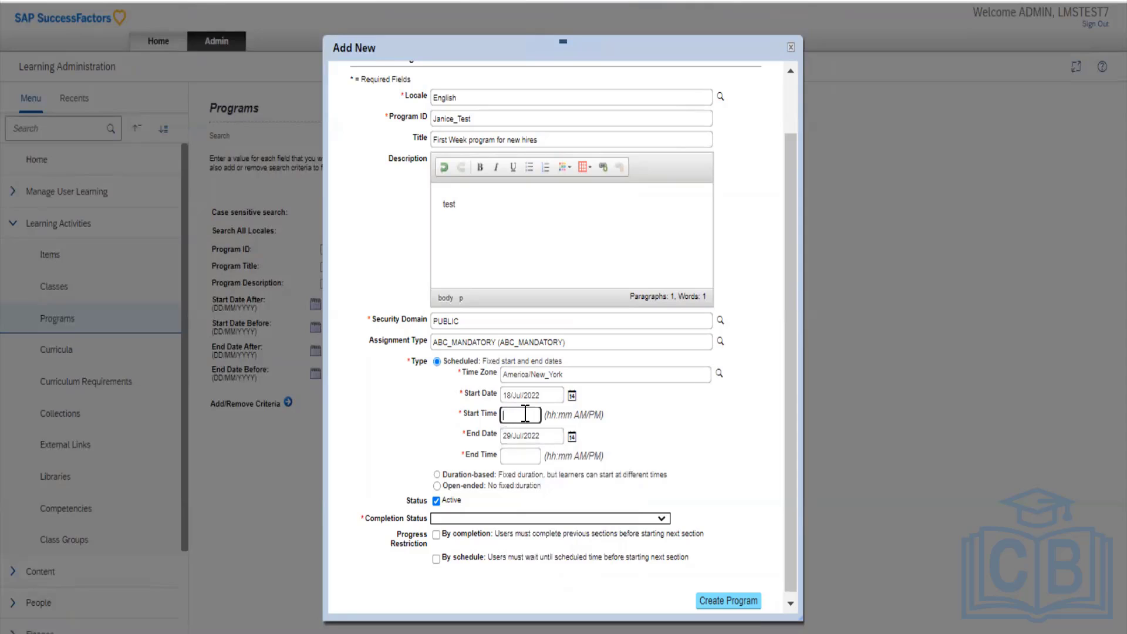
{"action": "type", "text": "08:00 AM"}
{"action": "left_click", "coordinate": [529, 456]}
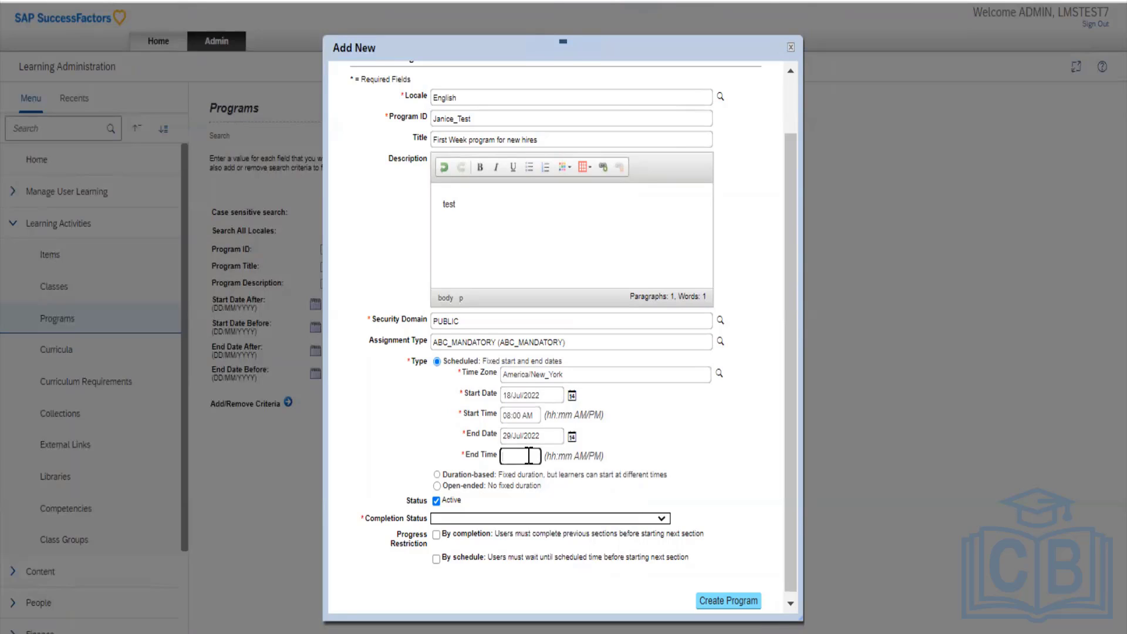
{"action": "type", "text": "15:00 PM"}
Switch the program type to Duration-based and set the duration to 2 weeks.
{"action": "left_click", "coordinate": [437, 475]}
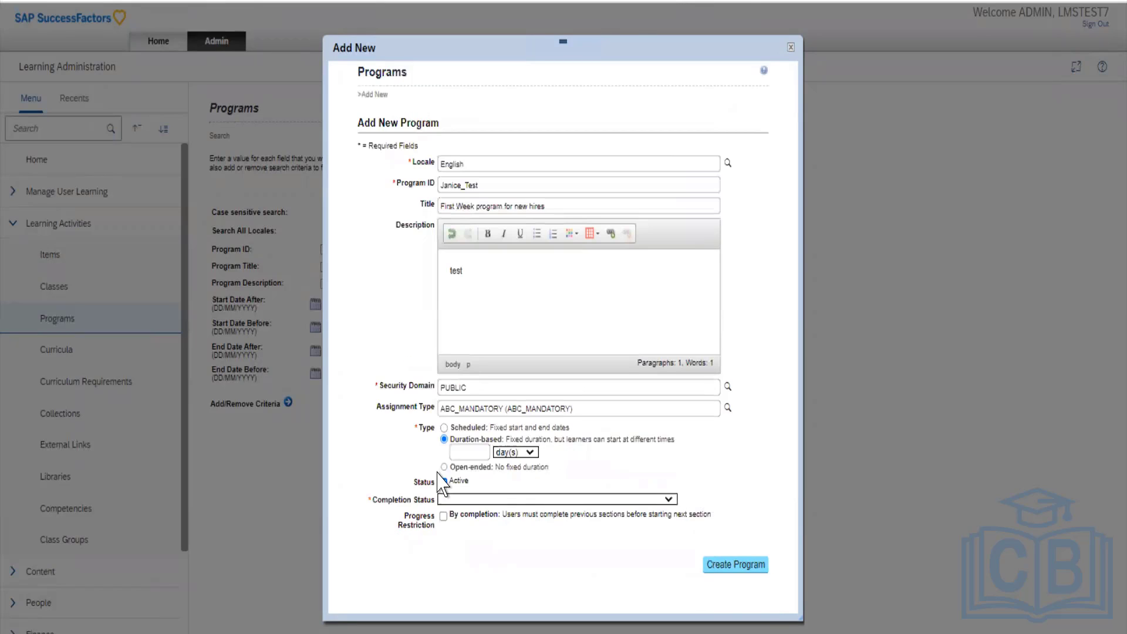
{"action": "left_click", "coordinate": [529, 453]}
{"action": "left_click", "coordinate": [478, 452]}
{"action": "type", "text": "4"}
{"action": "left_click", "coordinate": [526, 453]}
{"action": "left_click", "coordinate": [523, 477]}
{"action": "left_click", "coordinate": [525, 455]}
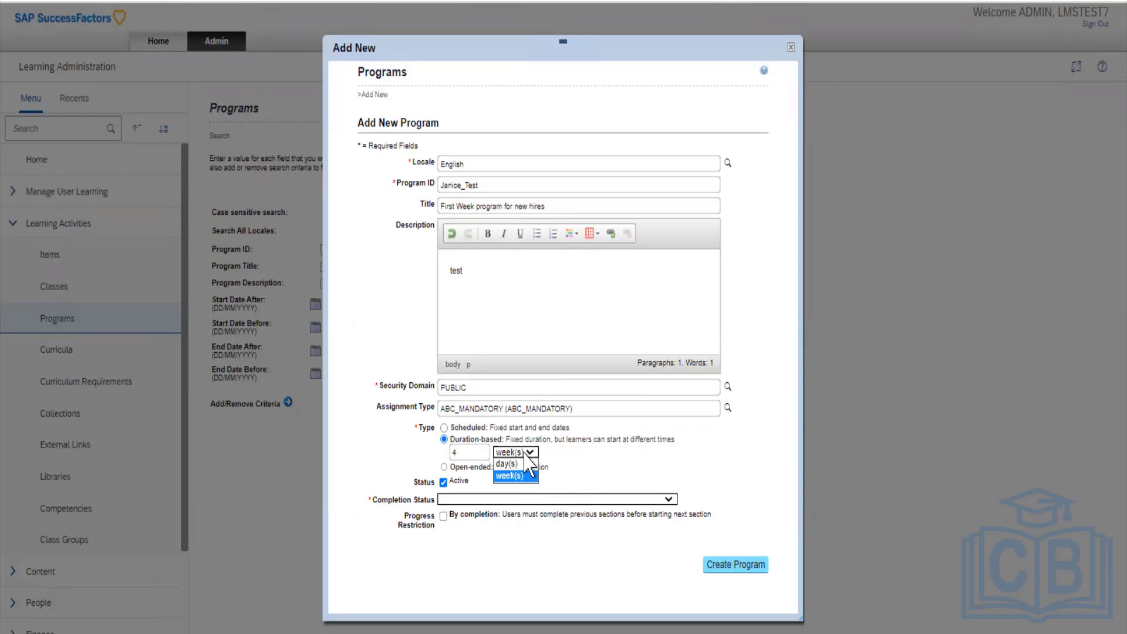
{"action": "left_click", "coordinate": [471, 451]}
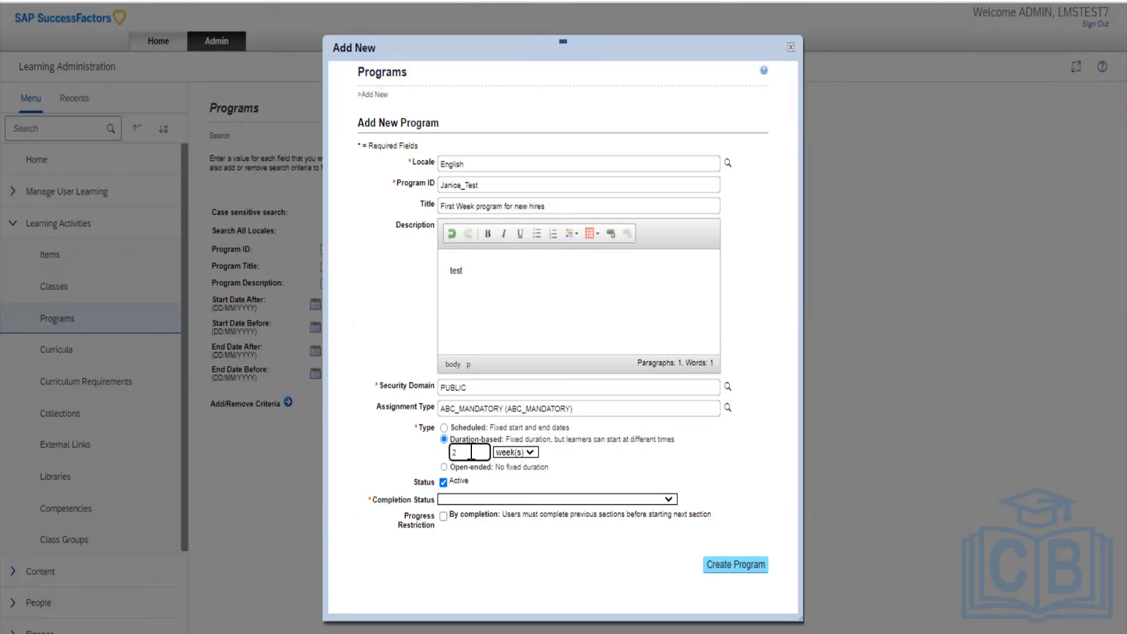
{"action": "type", "text": "2"}
{"action": "left_click", "coordinate": [608, 452]}
Create the program as Open-ended, with completion status PGM-CMPL (Program Complete) - For Credit and progress restricted by completion.
{"action": "left_click", "coordinate": [444, 467]}
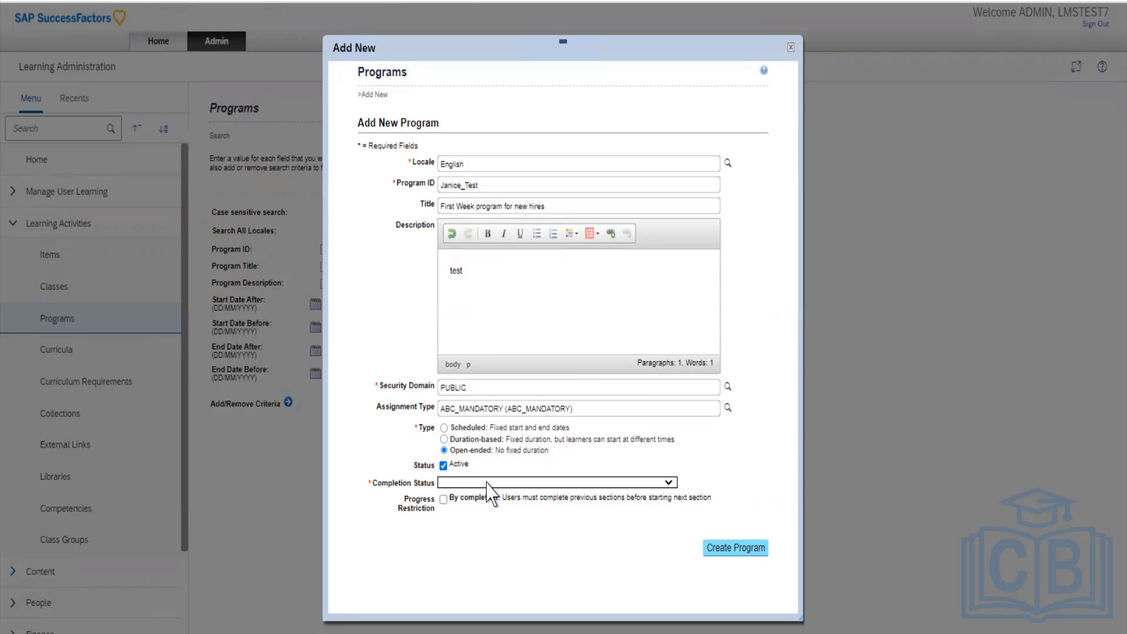
{"action": "left_click", "coordinate": [672, 492]}
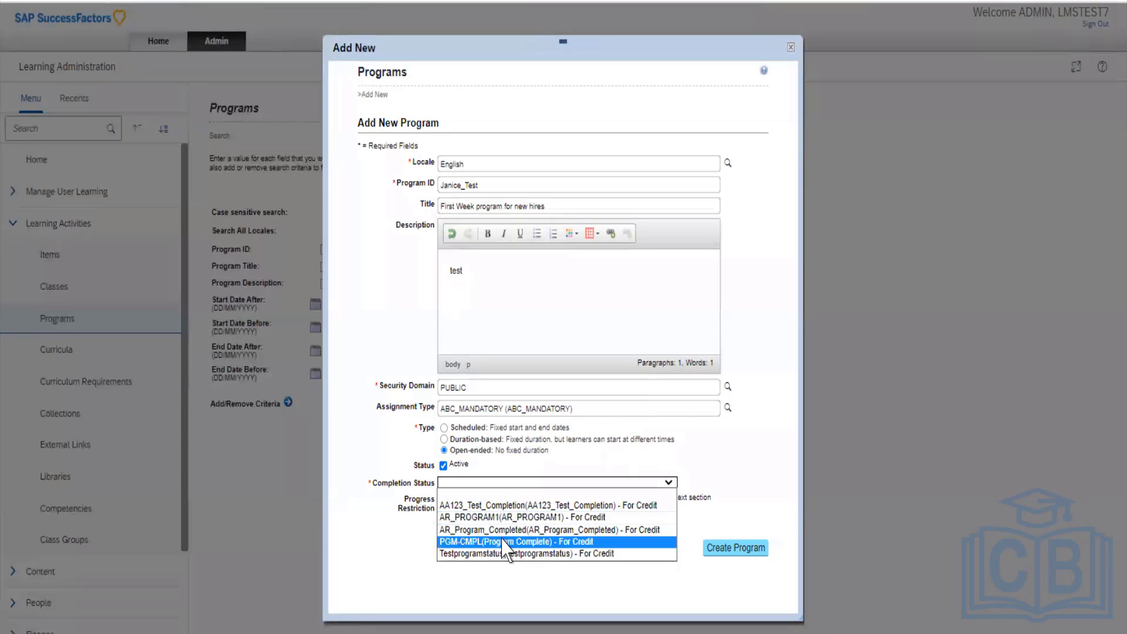
{"action": "left_click", "coordinate": [559, 542]}
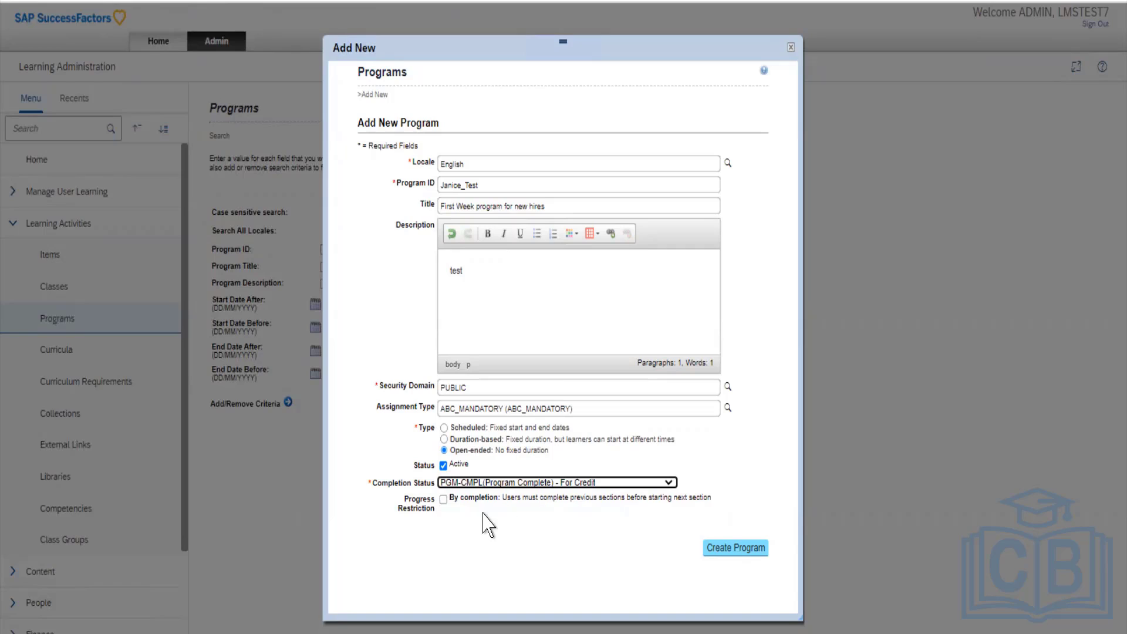
{"action": "left_click", "coordinate": [446, 502]}
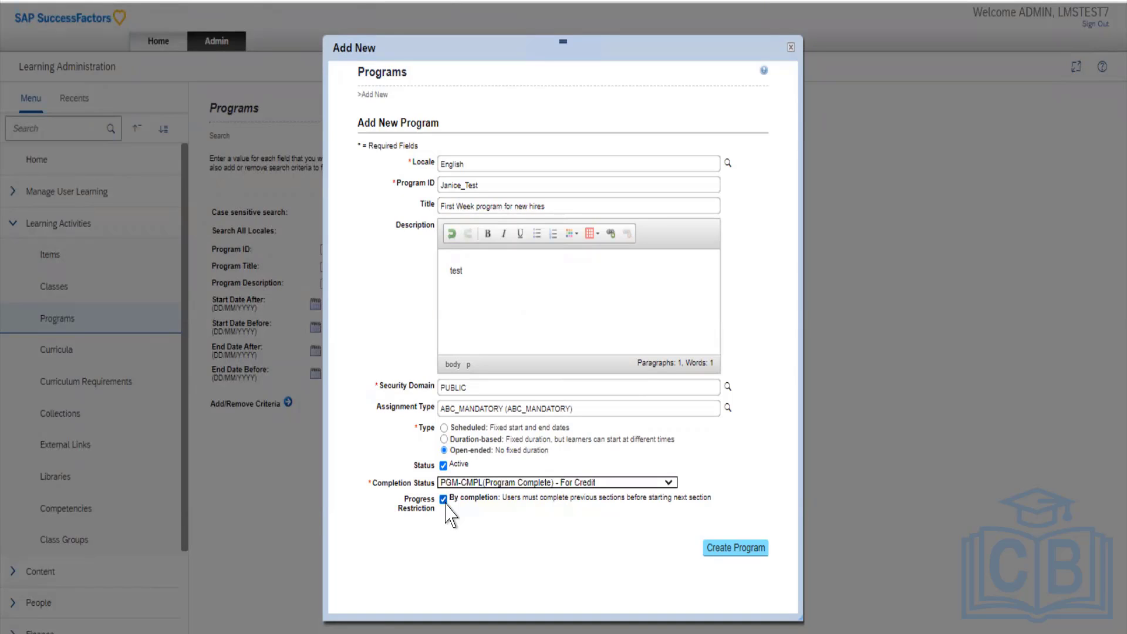
{"action": "left_click", "coordinate": [733, 552]}
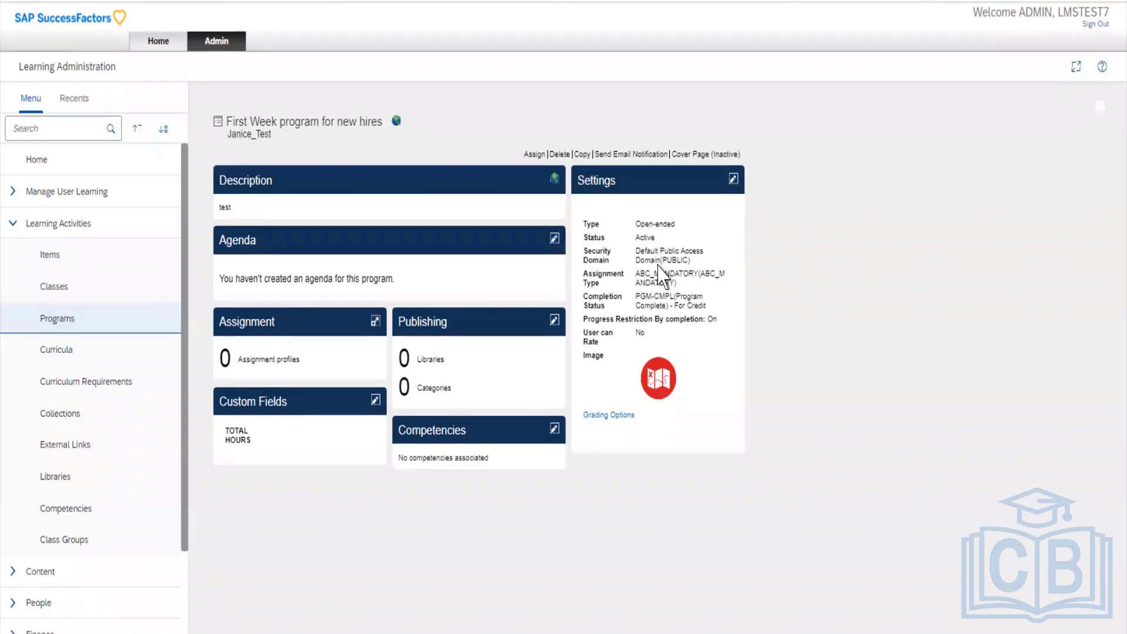
Open the new program's agenda for editing and title its first section "Introduction".
{"action": "left_click", "coordinate": [554, 239]}
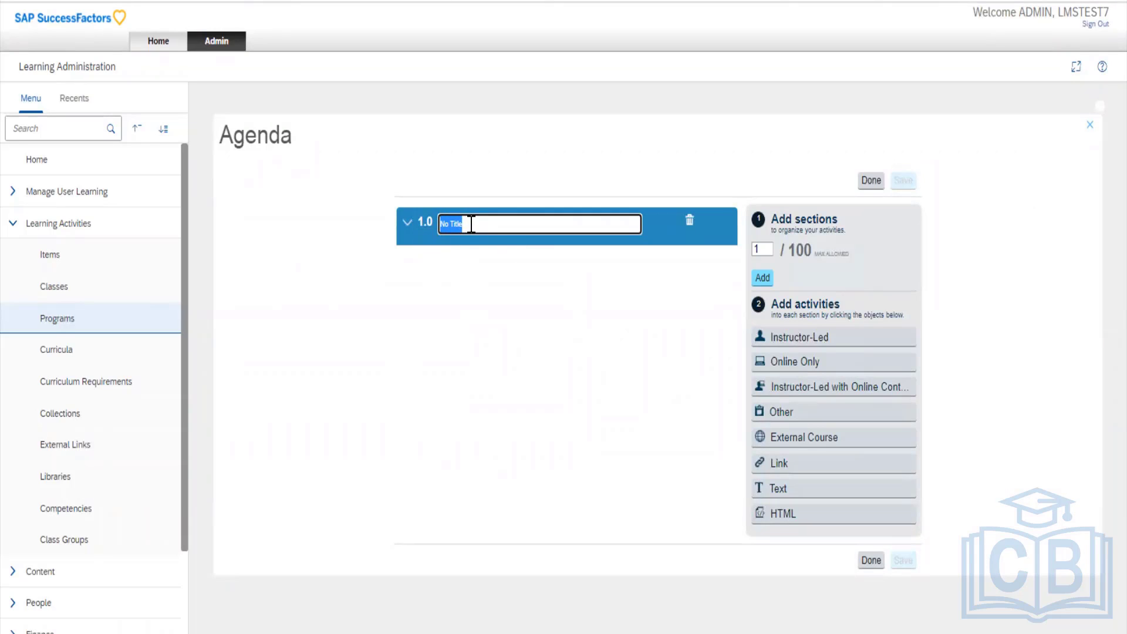
{"action": "type", "text": "introd"}
{"action": "key", "text": "BackSpace"}
{"action": "key", "text": "BackSpace"}
{"action": "key", "text": "BackSpace"}
{"action": "key", "text": "BackSpace"}
{"action": "key", "text": "BackSpace"}
{"action": "key", "text": "BackSpace"}
{"action": "type", "text": "Introduction"}
Add an online-only activity to the Introduction section using item EA_Item01.
{"action": "left_click", "coordinate": [789, 369]}
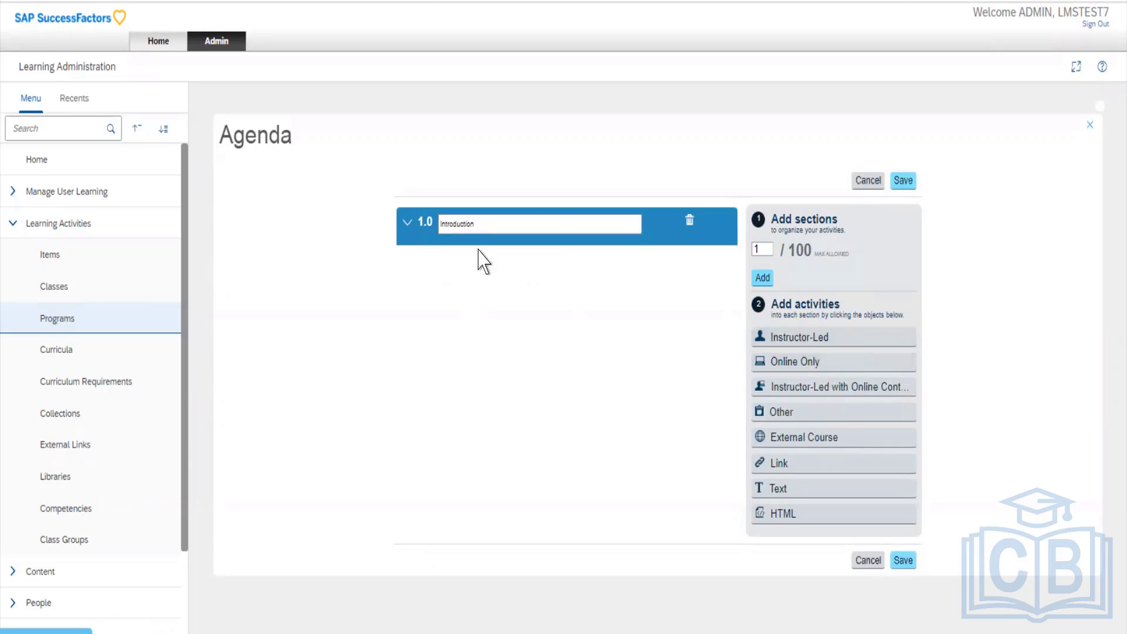
{"action": "left_click", "coordinate": [787, 362]}
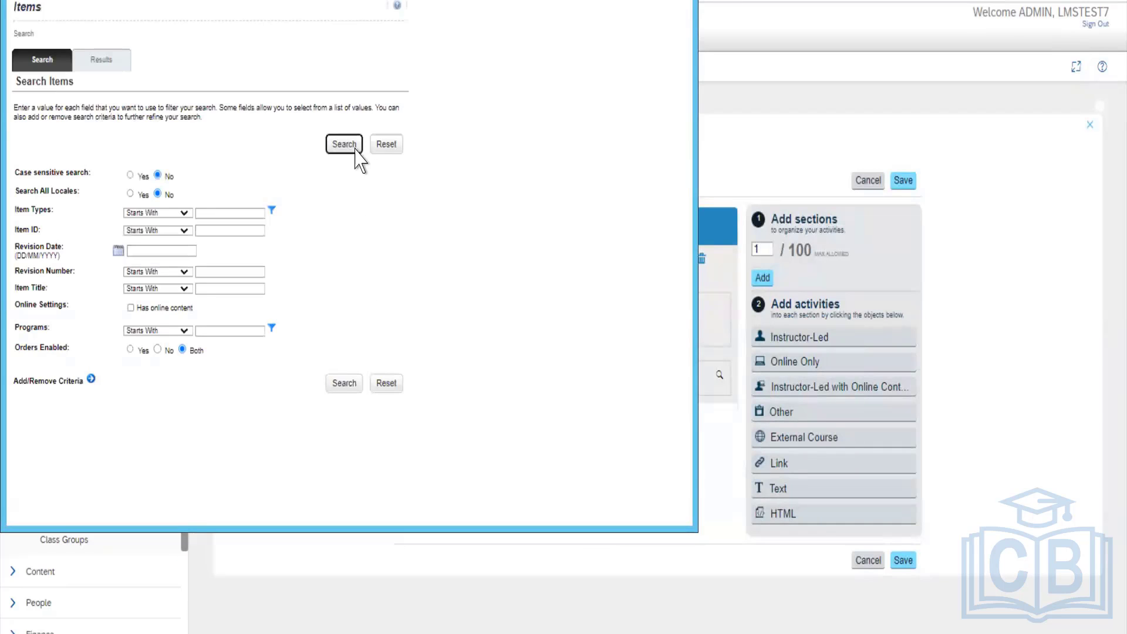
{"action": "left_click", "coordinate": [346, 147]}
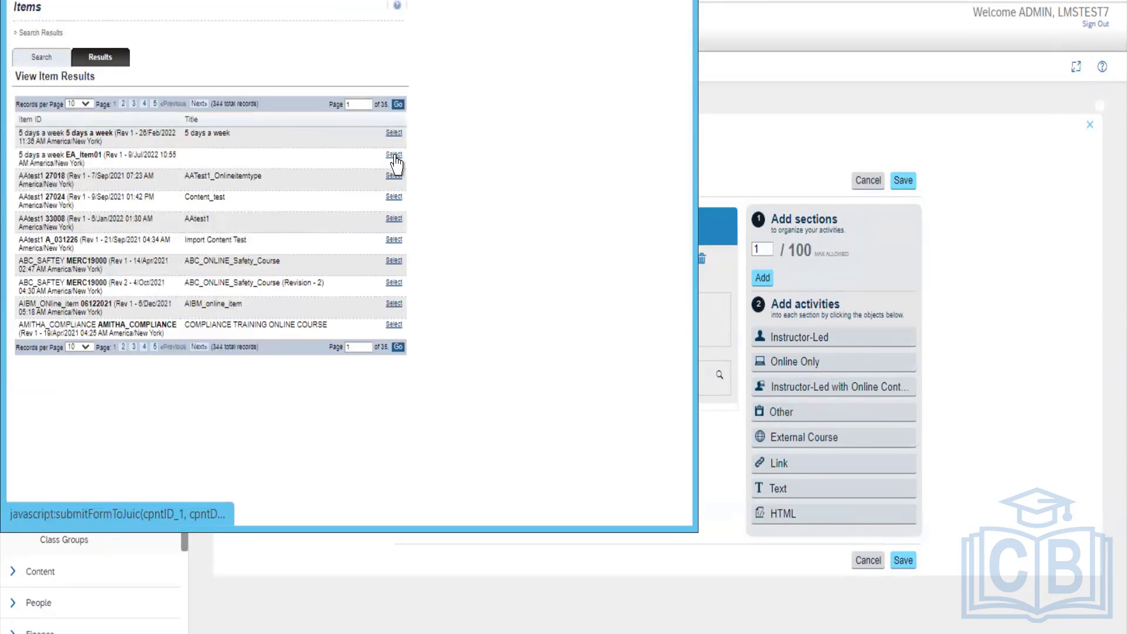
{"action": "left_click", "coordinate": [394, 155]}
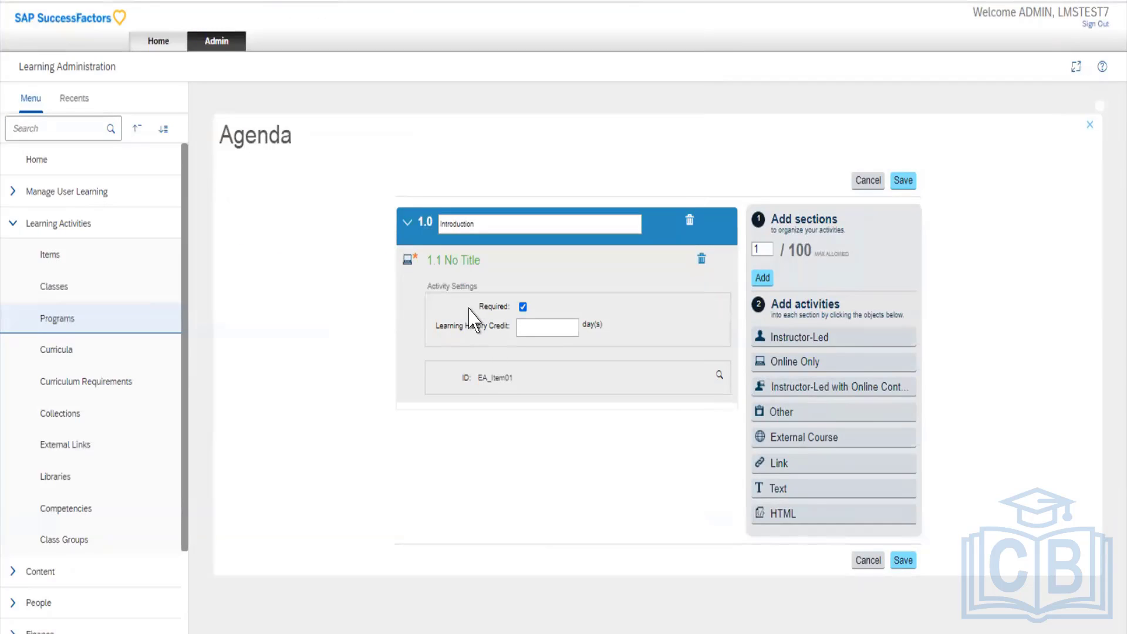
Add an external course activity to the Introduction section using the item Test (ID 43006).
{"action": "left_click", "coordinate": [810, 449]}
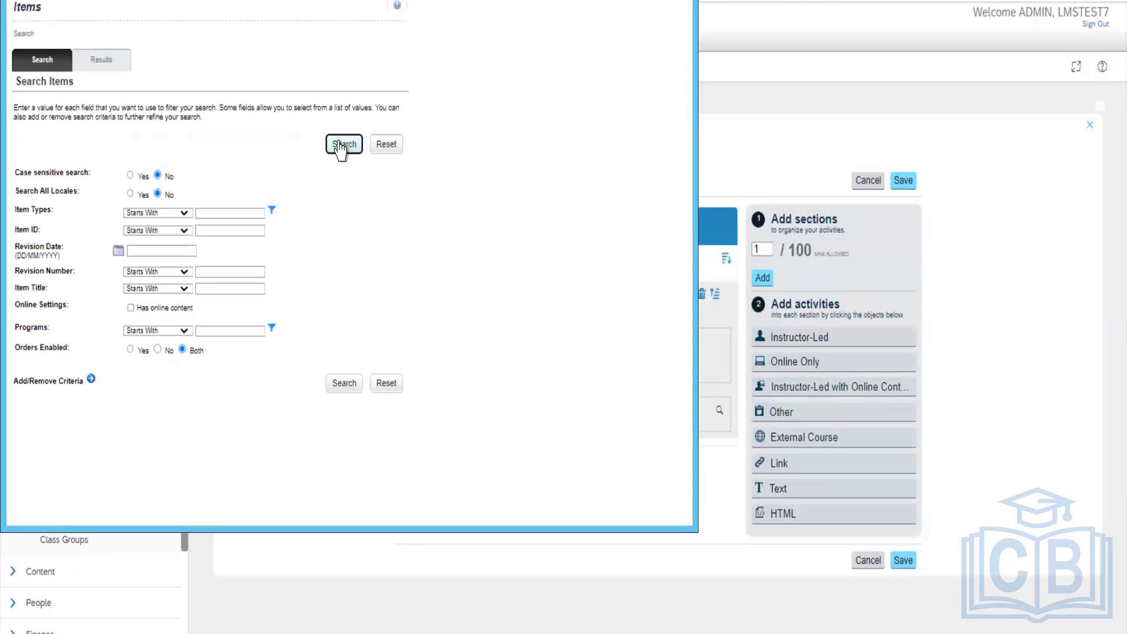
{"action": "left_click", "coordinate": [344, 146]}
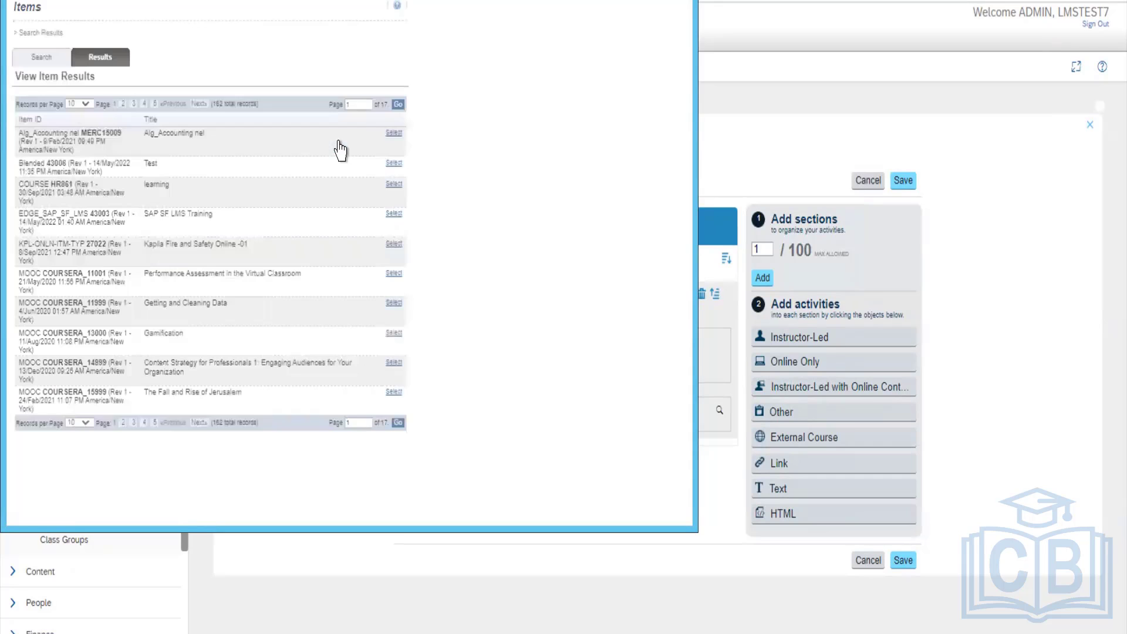
{"action": "left_click", "coordinate": [393, 164]}
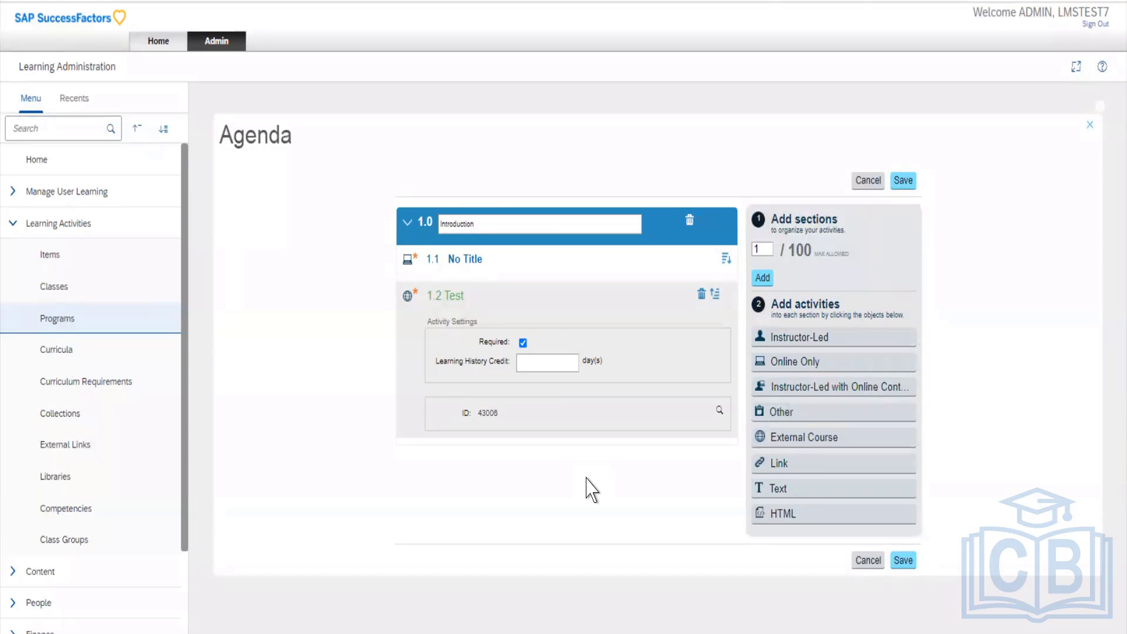
Set the learning history credit of activity 1.1 to 2 days.
{"action": "left_click", "coordinate": [464, 262]}
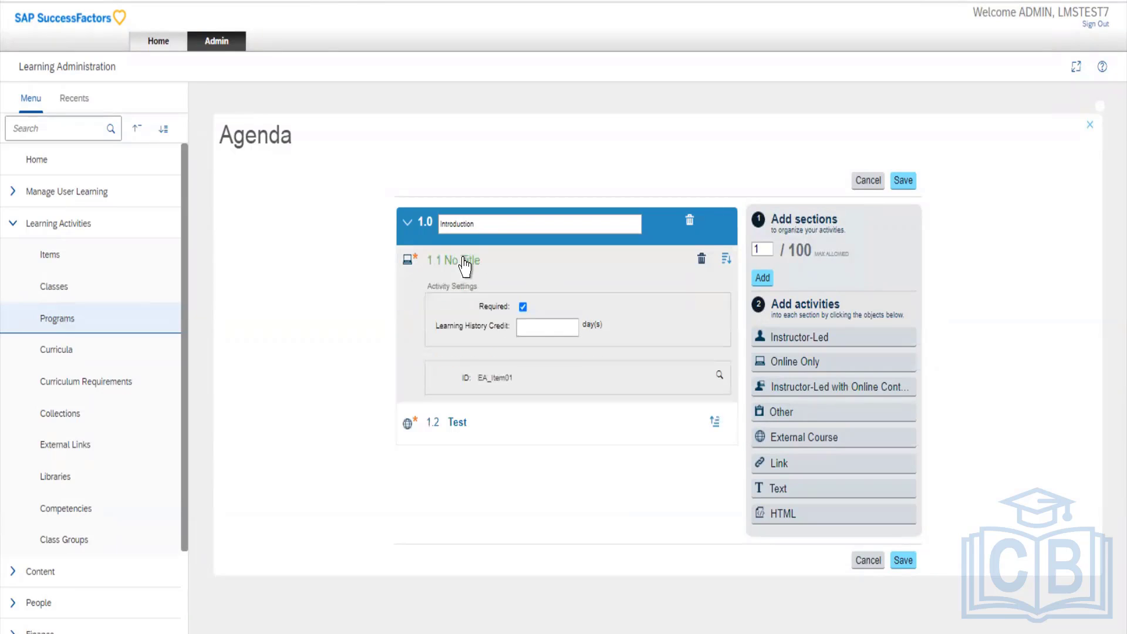
{"action": "left_click", "coordinate": [573, 327]}
{"action": "type", "text": "2"}
{"action": "left_click", "coordinate": [454, 424]}
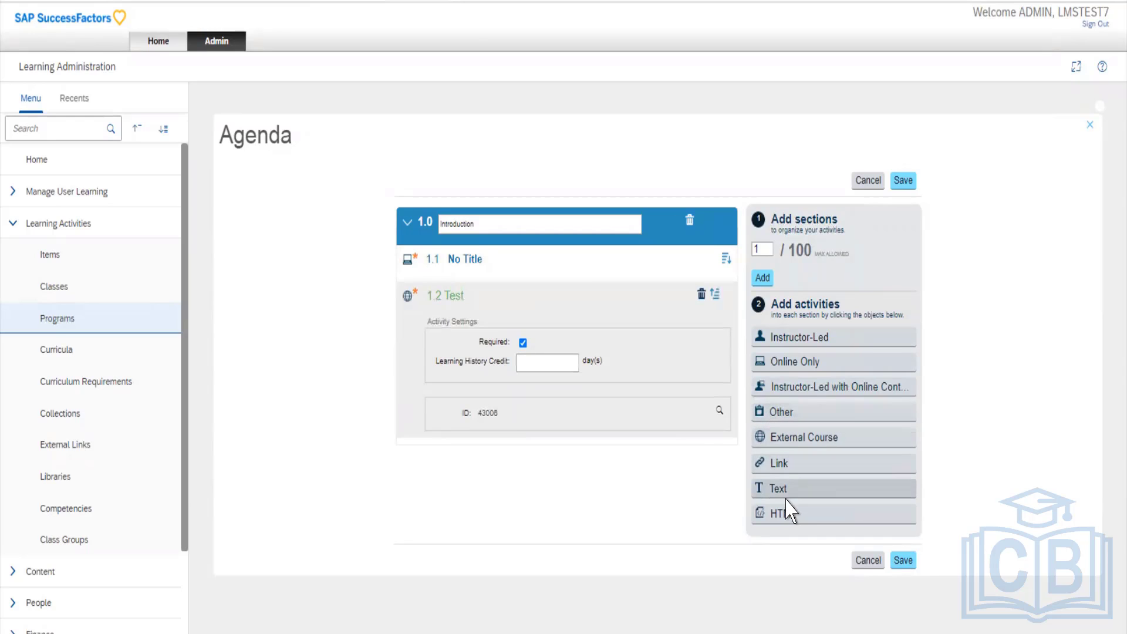
Add an instructor-led activity to the Introduction section using the item "Instructor led course completion" (ID 30004).
{"action": "left_click", "coordinate": [790, 339]}
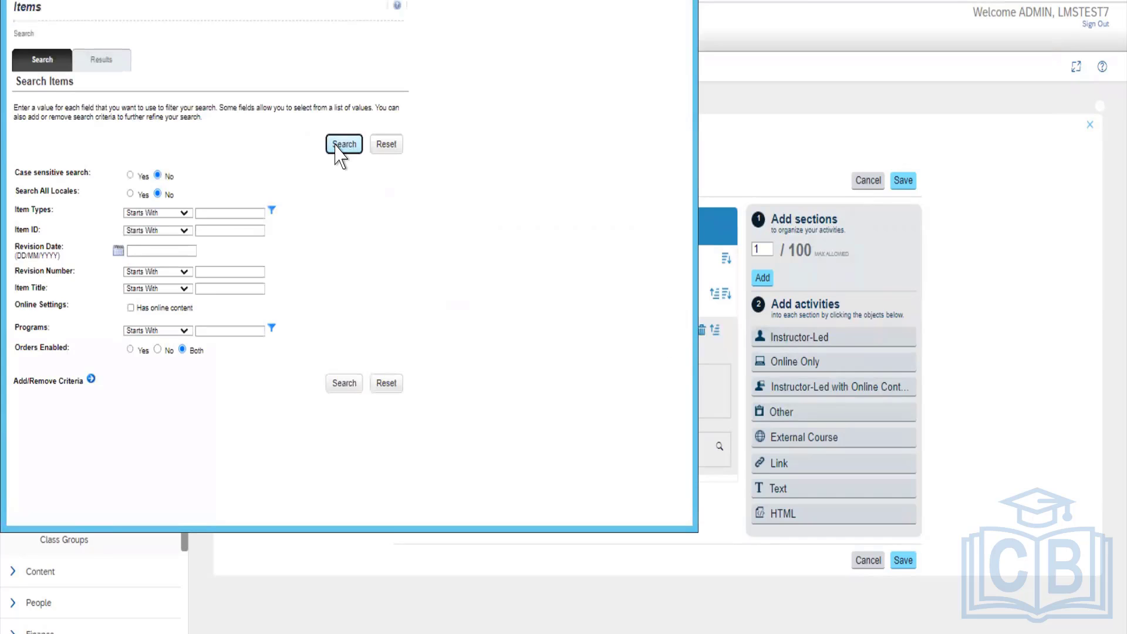
{"action": "left_click", "coordinate": [338, 146]}
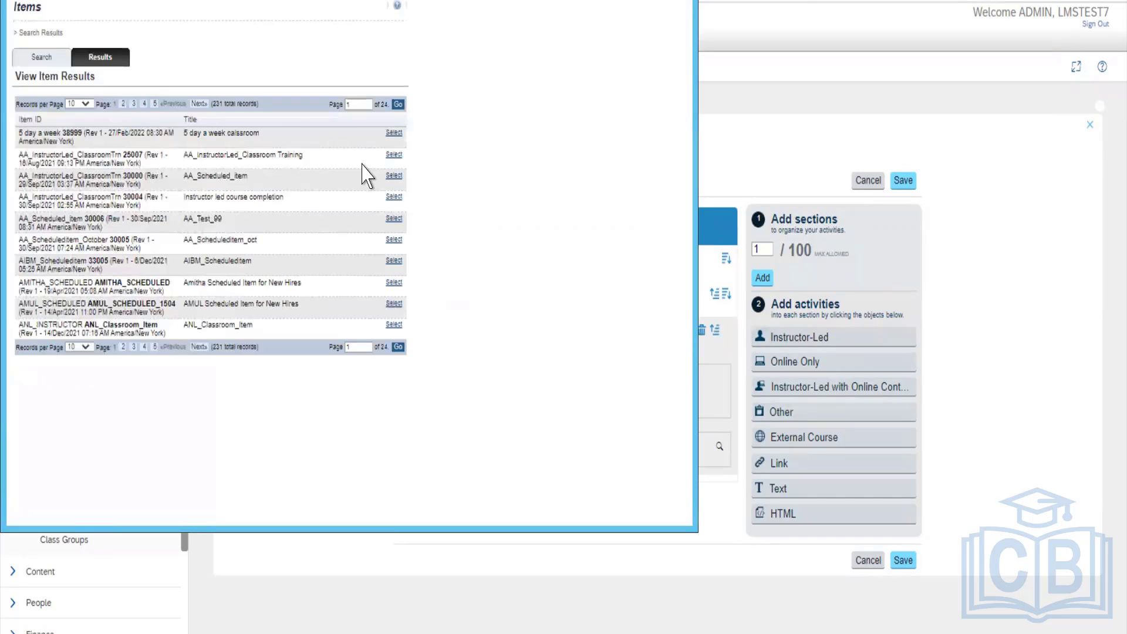
{"action": "left_click", "coordinate": [395, 199]}
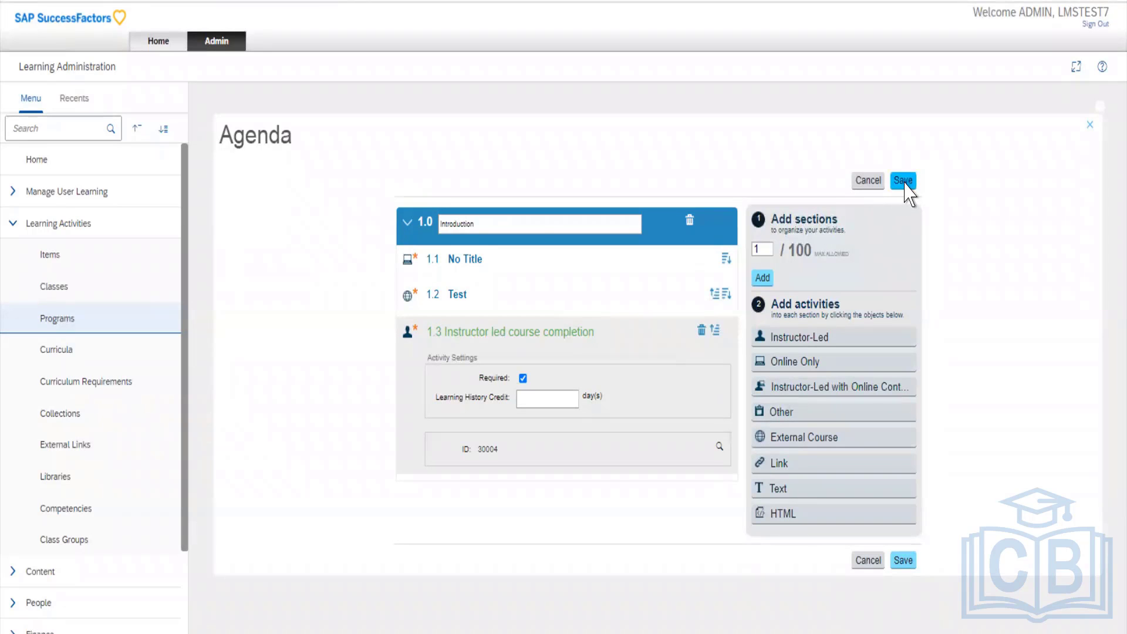
Add a second section titled "Details" containing the external course "Getting and Cleaning Data" (COURSERA_11999).
{"action": "left_click", "coordinate": [762, 282]}
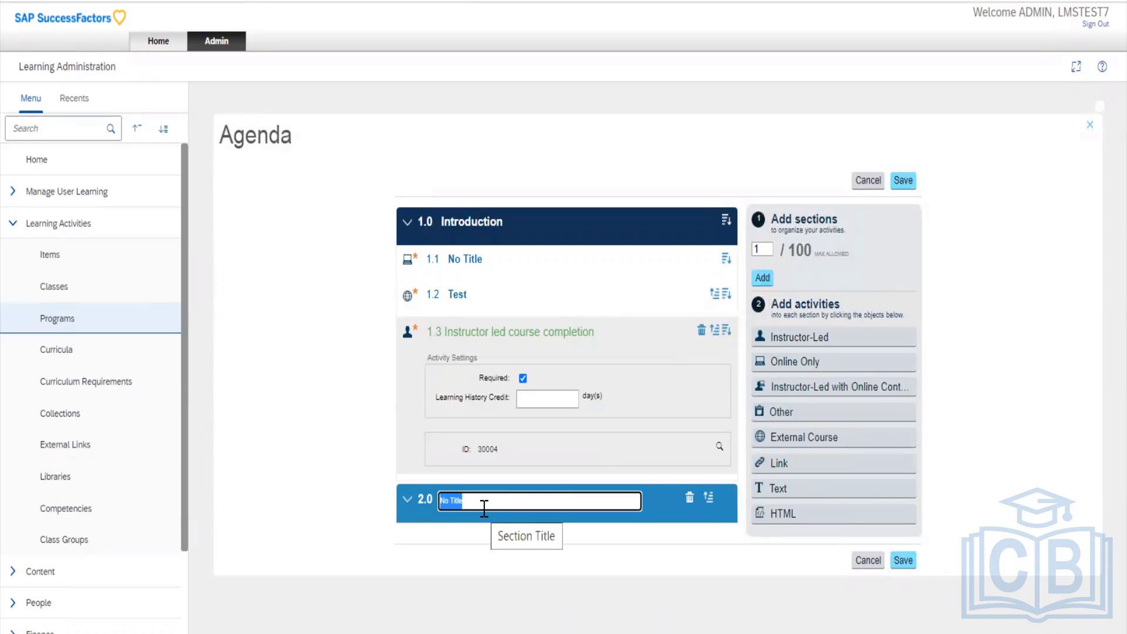
{"action": "type", "text": "Cetails"}
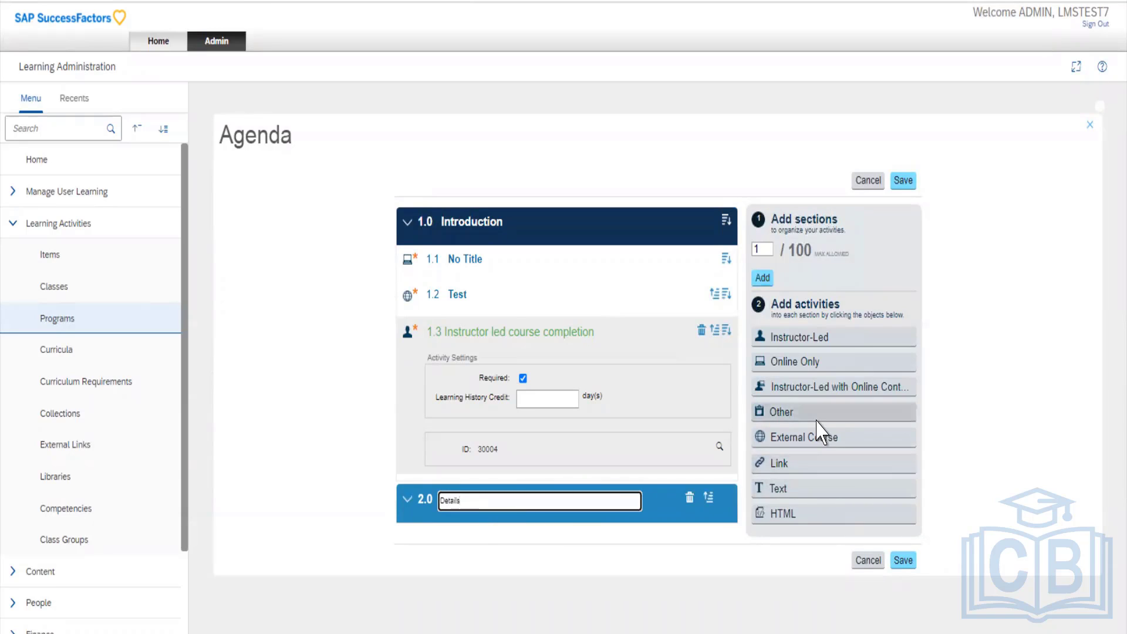
{"action": "left_click", "coordinate": [802, 443]}
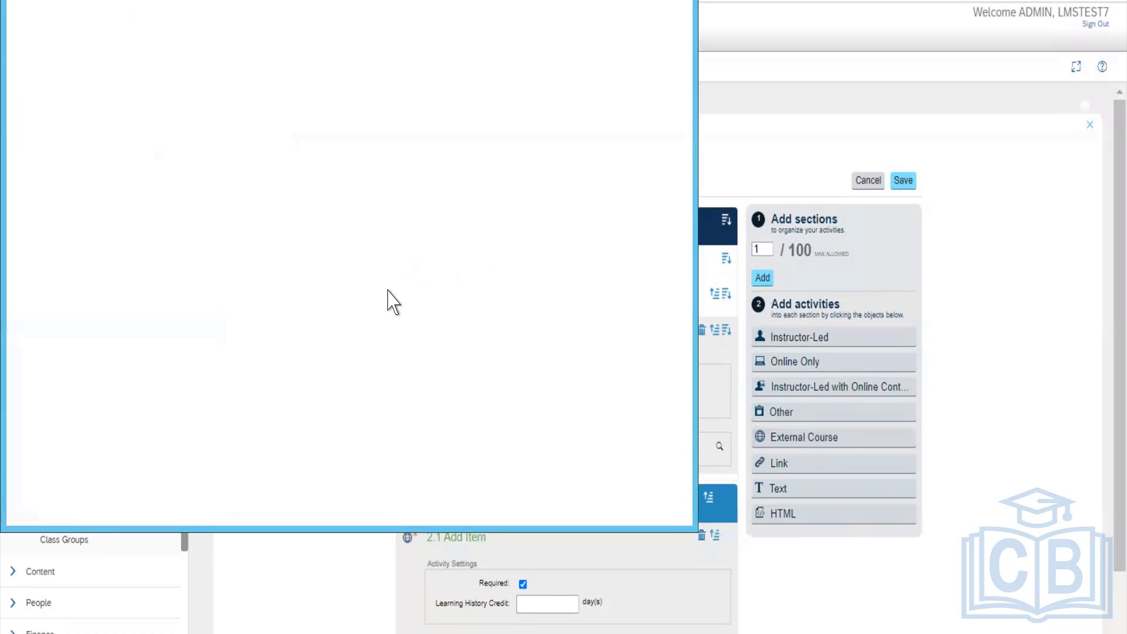
{"action": "left_click", "coordinate": [344, 145]}
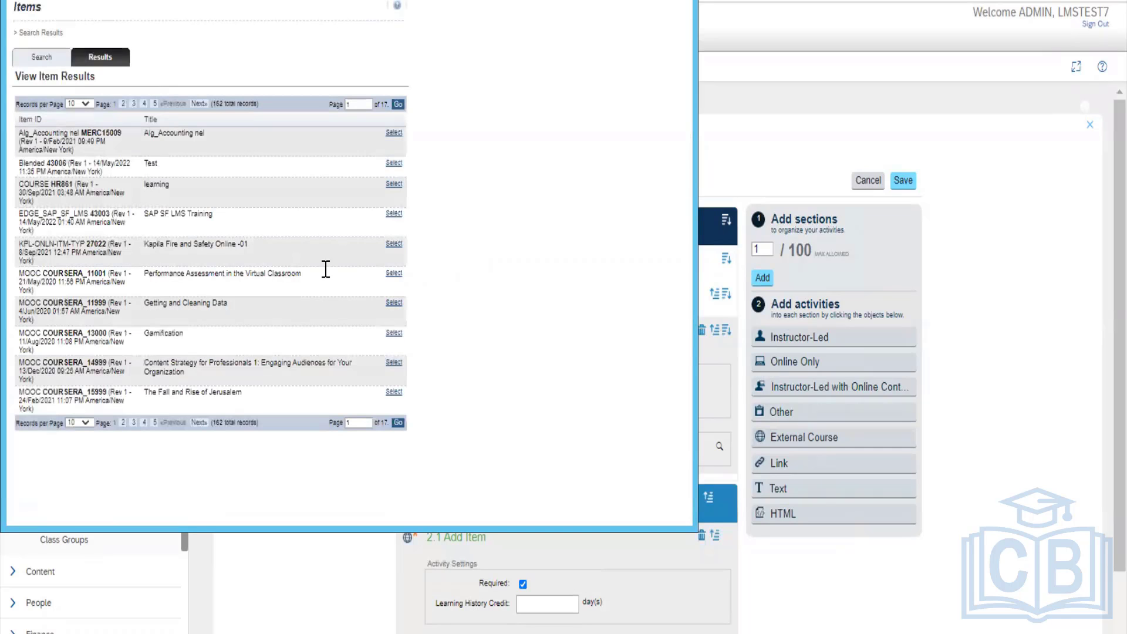
{"action": "left_click", "coordinate": [392, 304]}
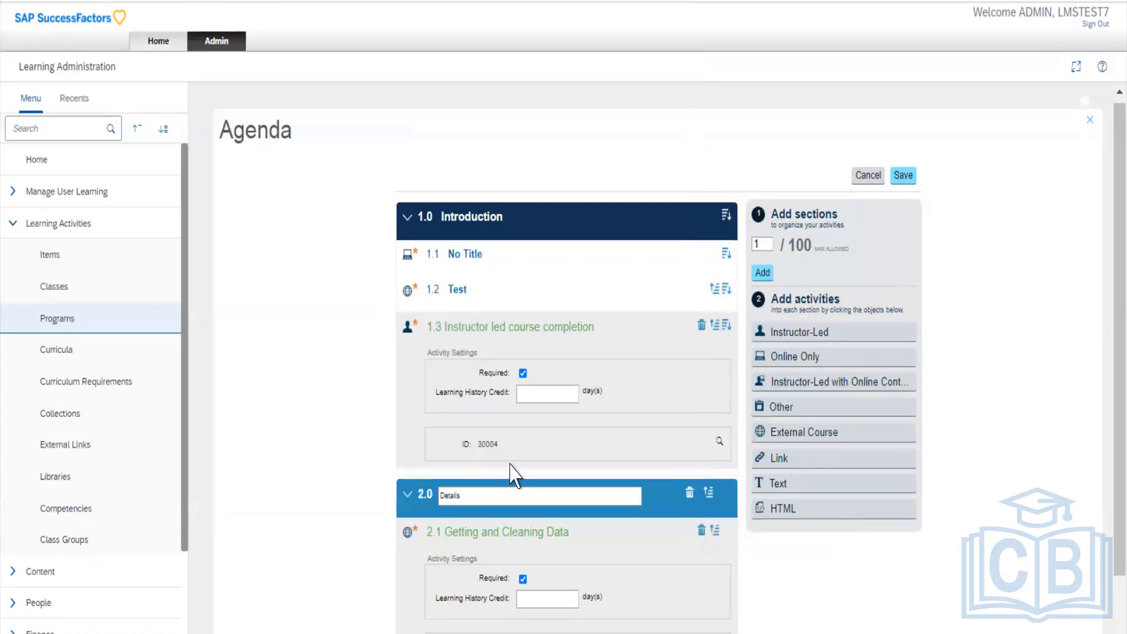
{"action": "scroll", "coordinate": [511, 461], "scroll_direction": "down", "scroll_amount": 1}
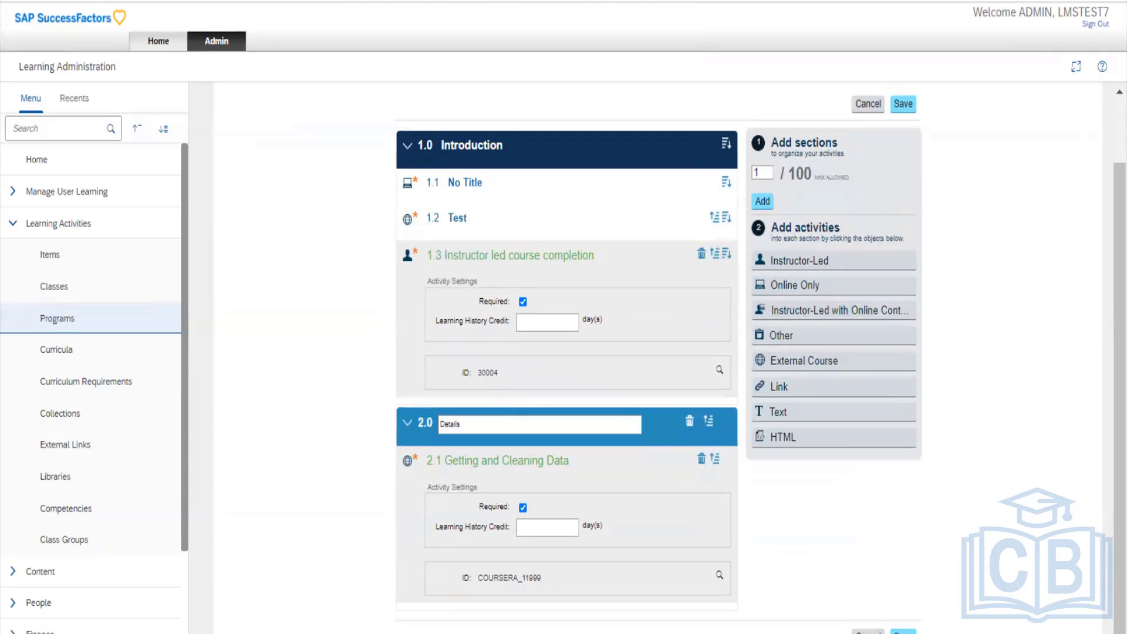
Save the agenda with its Introduction and Details sections and return to the program overview.
{"action": "left_click", "coordinate": [904, 631]}
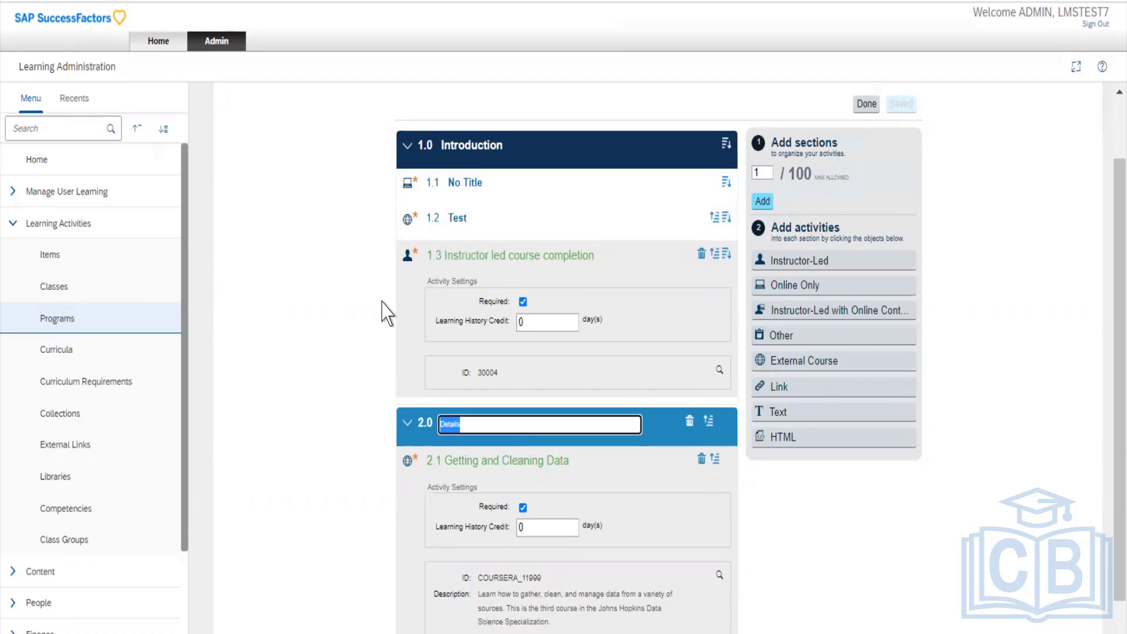
{"action": "scroll", "coordinate": [387, 311], "scroll_direction": "up", "scroll_amount": 2}
{"action": "scroll", "coordinate": [383, 305], "scroll_direction": "down", "scroll_amount": 3}
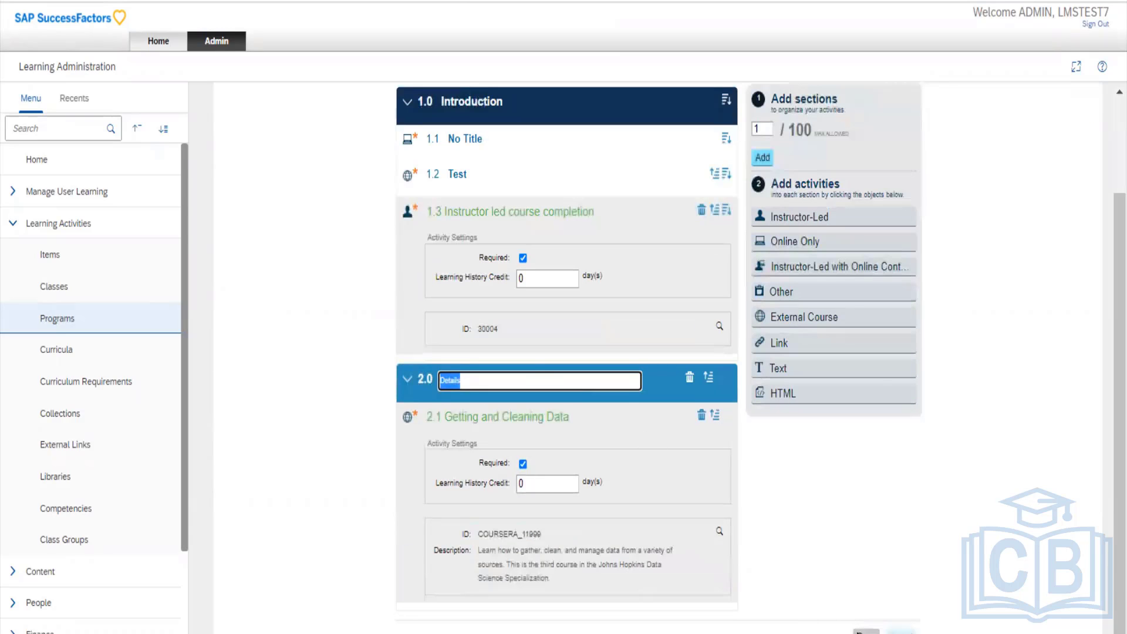
{"action": "left_click", "coordinate": [864, 631]}
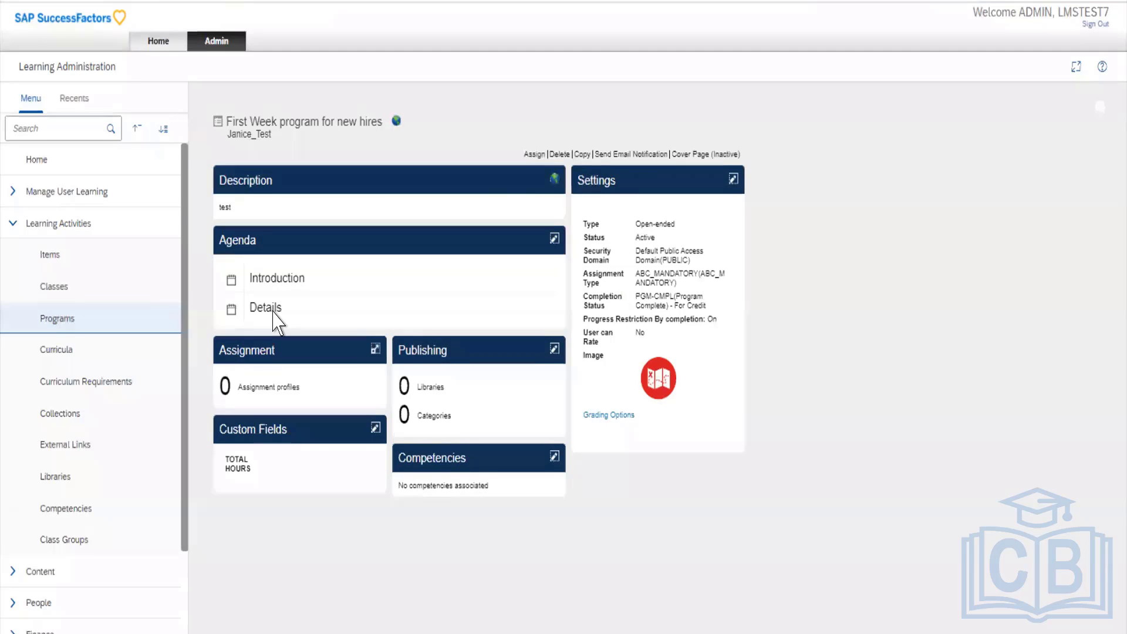
Review the assignment profiles linked to the first-week program, including their descriptions and status.
{"action": "left_click", "coordinate": [375, 350]}
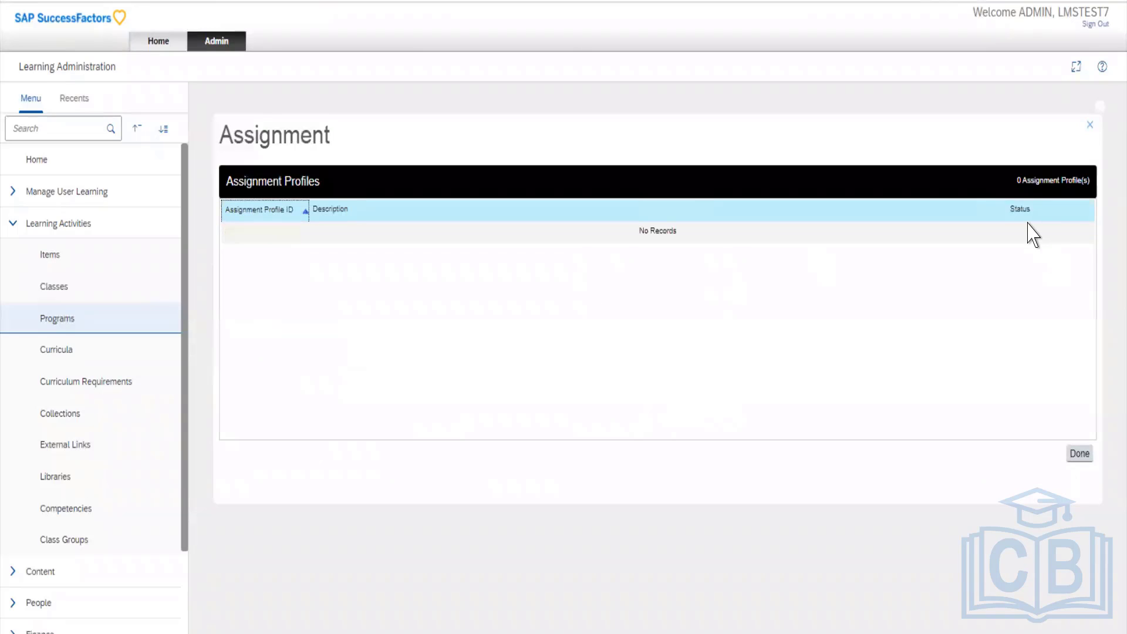
{"action": "left_click", "coordinate": [330, 210]}
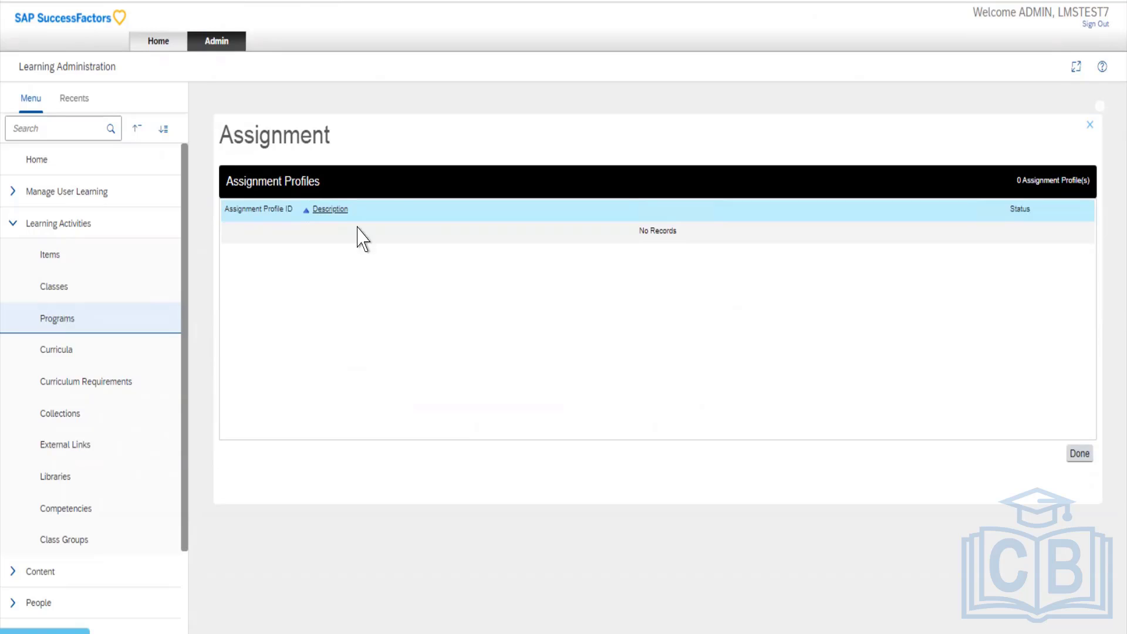
{"action": "left_click", "coordinate": [1080, 454]}
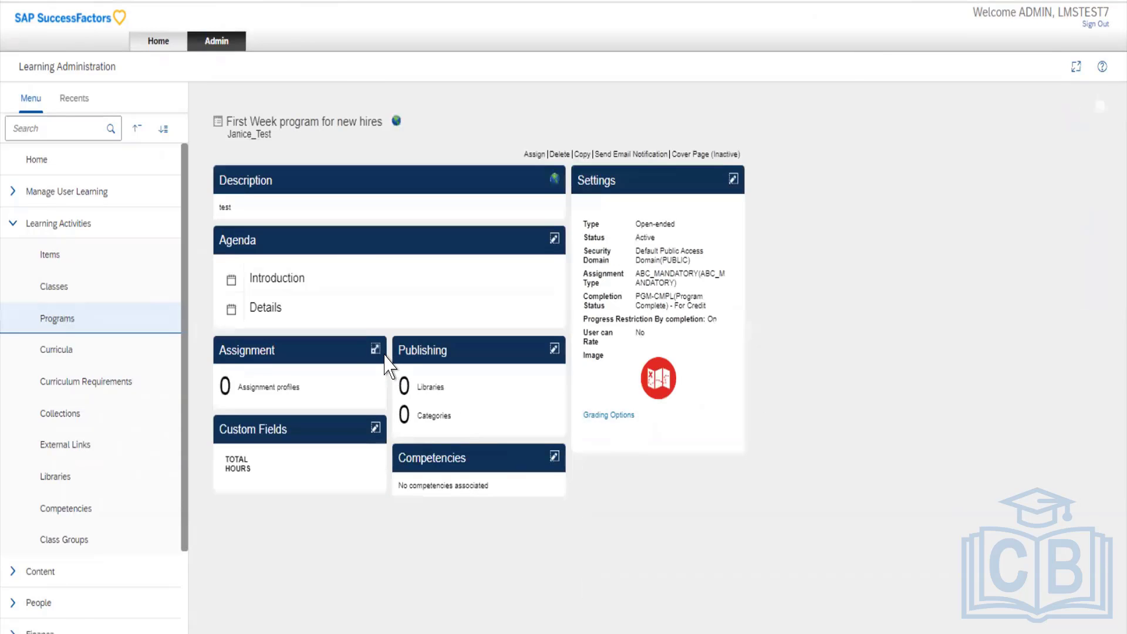
Set the program's TOTAL HOURS custom field to "Hours", save it, and recheck the custom field.
{"action": "left_click", "coordinate": [375, 432]}
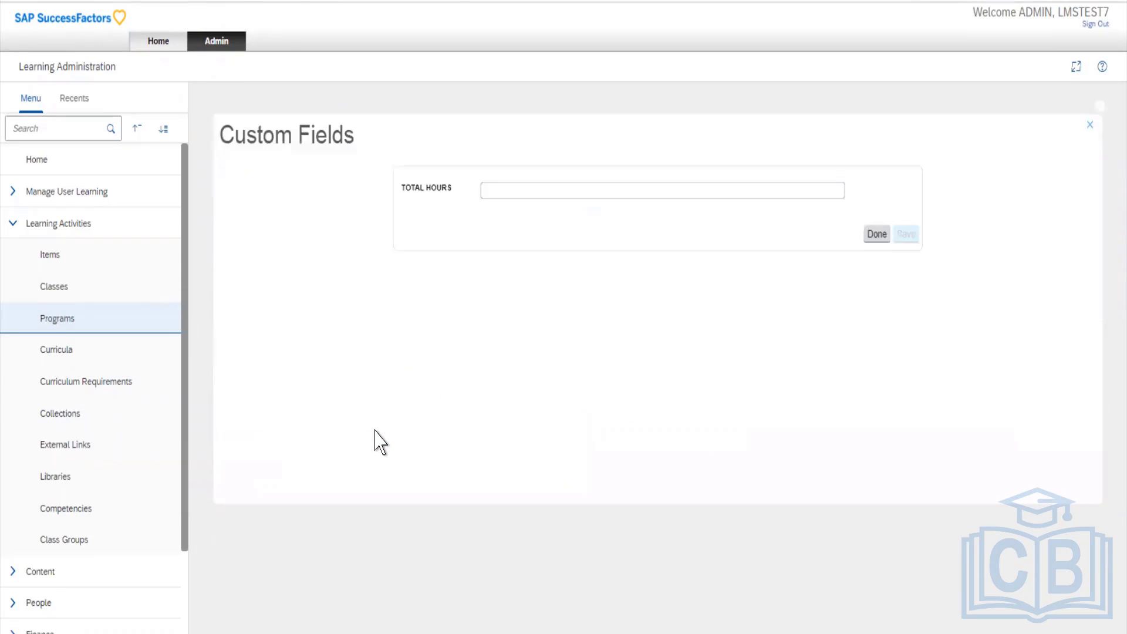
{"action": "left_click", "coordinate": [592, 190]}
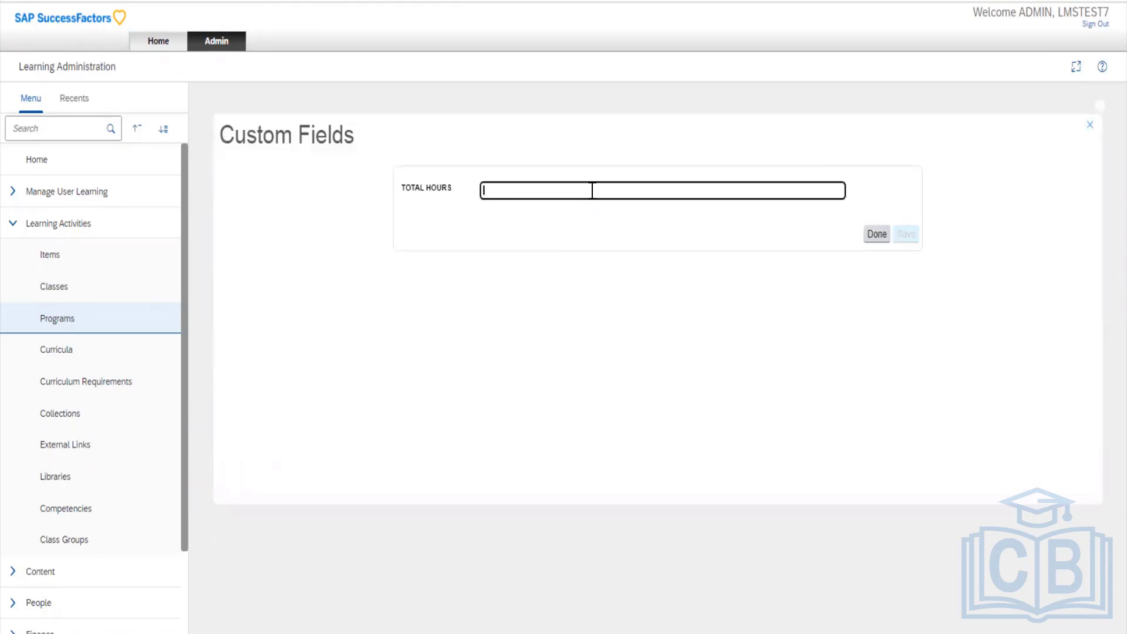
{"action": "type", "text": "8"}
{"action": "left_click", "coordinate": [876, 234]}
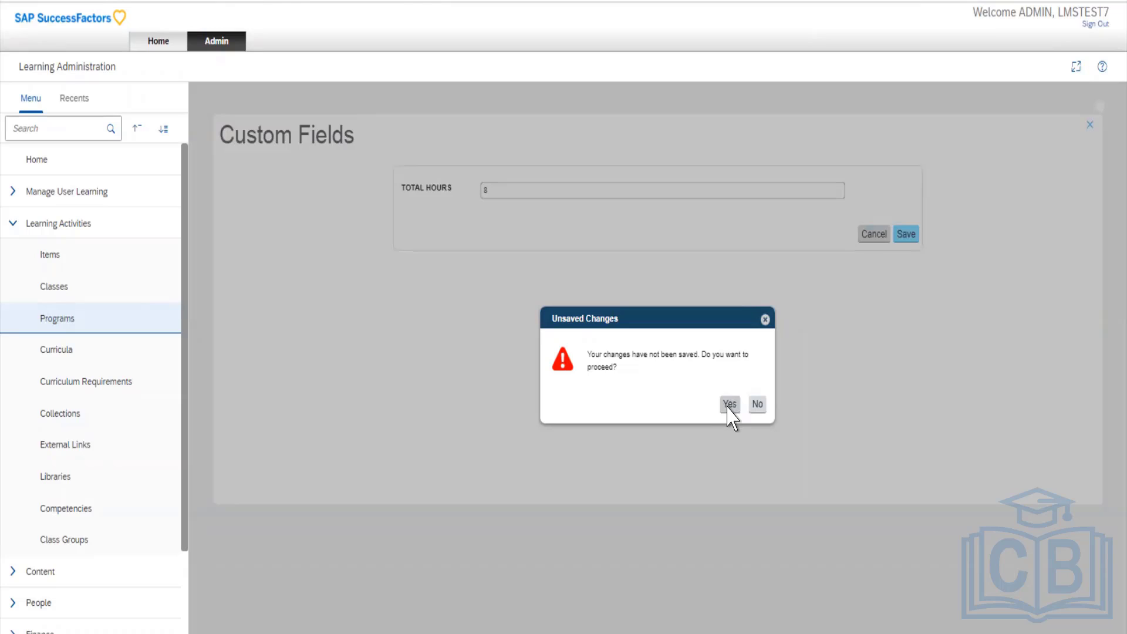
{"action": "left_click", "coordinate": [757, 405]}
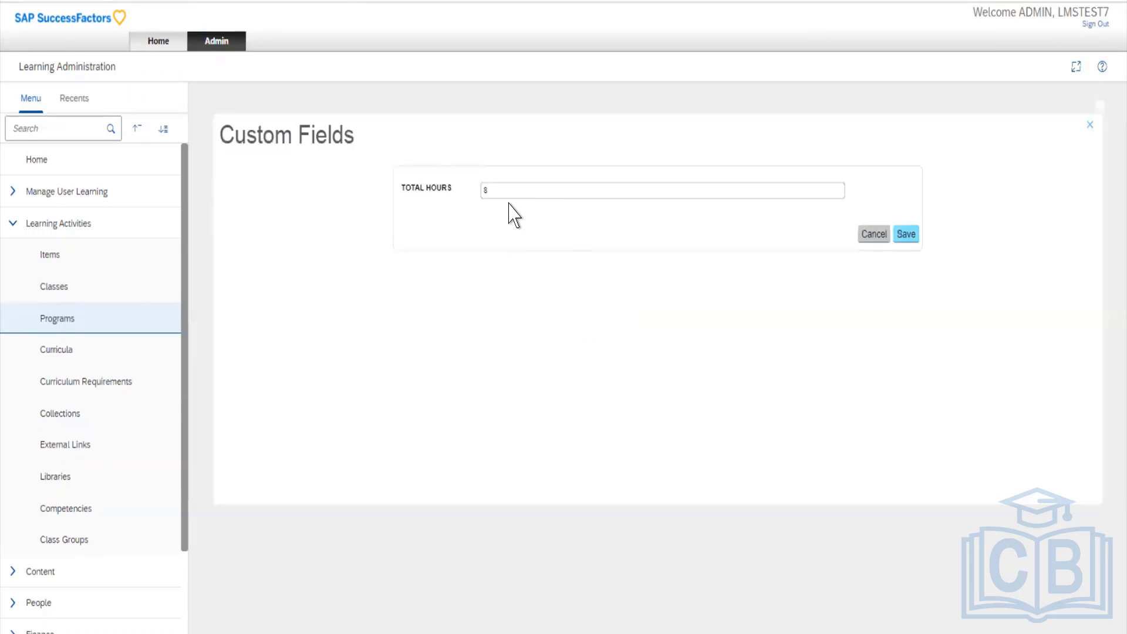
{"action": "left_click_drag", "start_coordinate": [509, 188], "coordinate": [340, 202]}
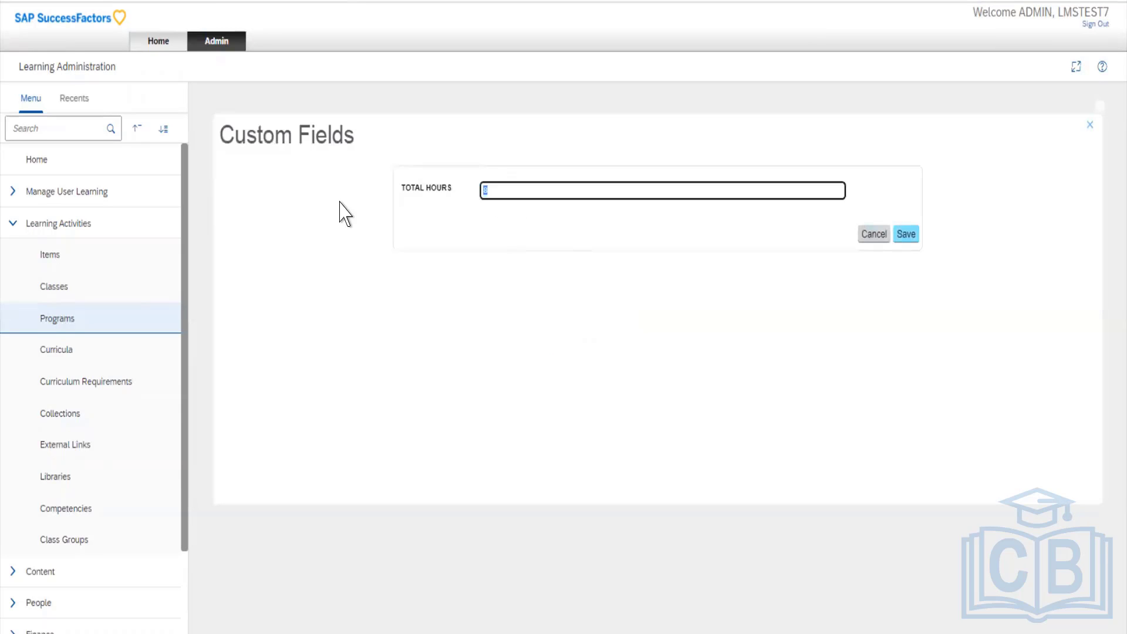
{"action": "type", "text": "Hours"}
{"action": "left_click", "coordinate": [906, 235]}
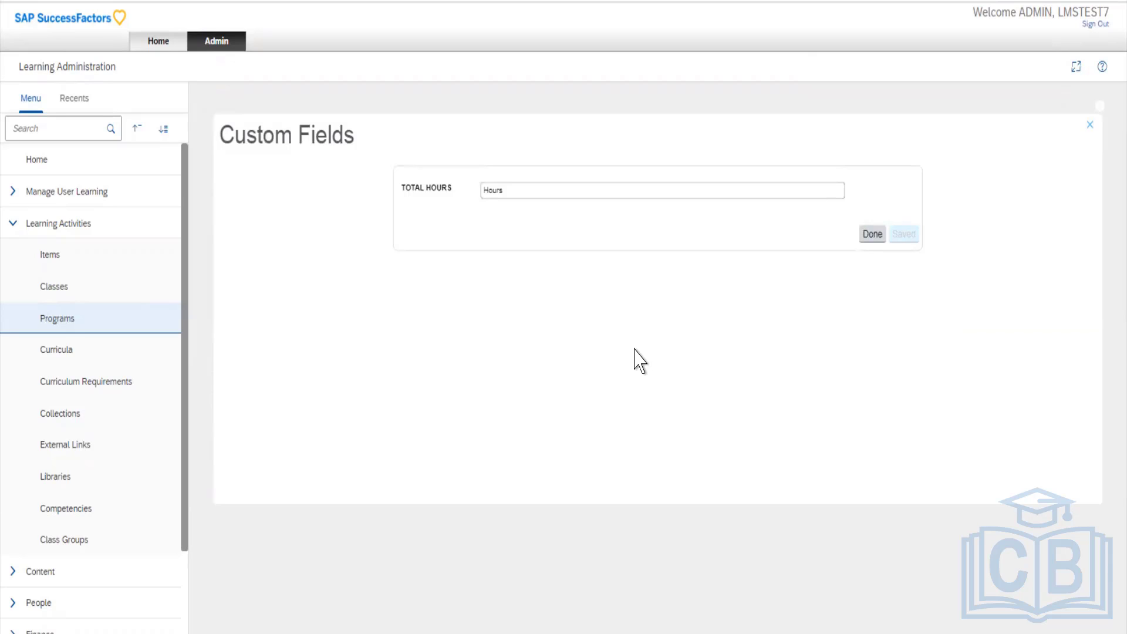
{"action": "left_click", "coordinate": [864, 236]}
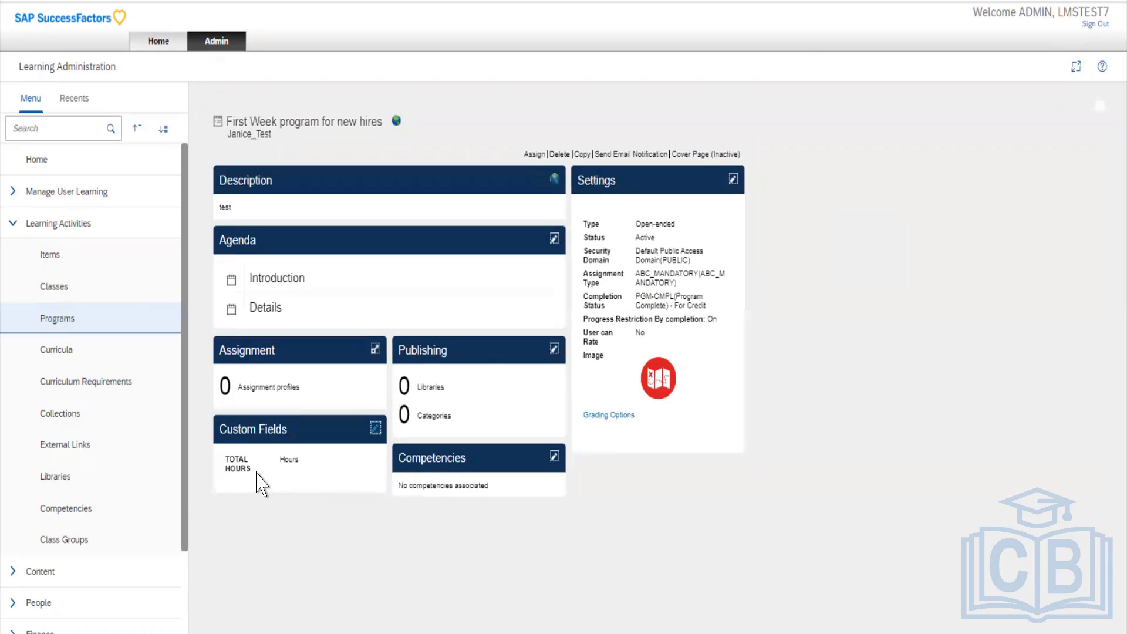
{"action": "left_click", "coordinate": [376, 430]}
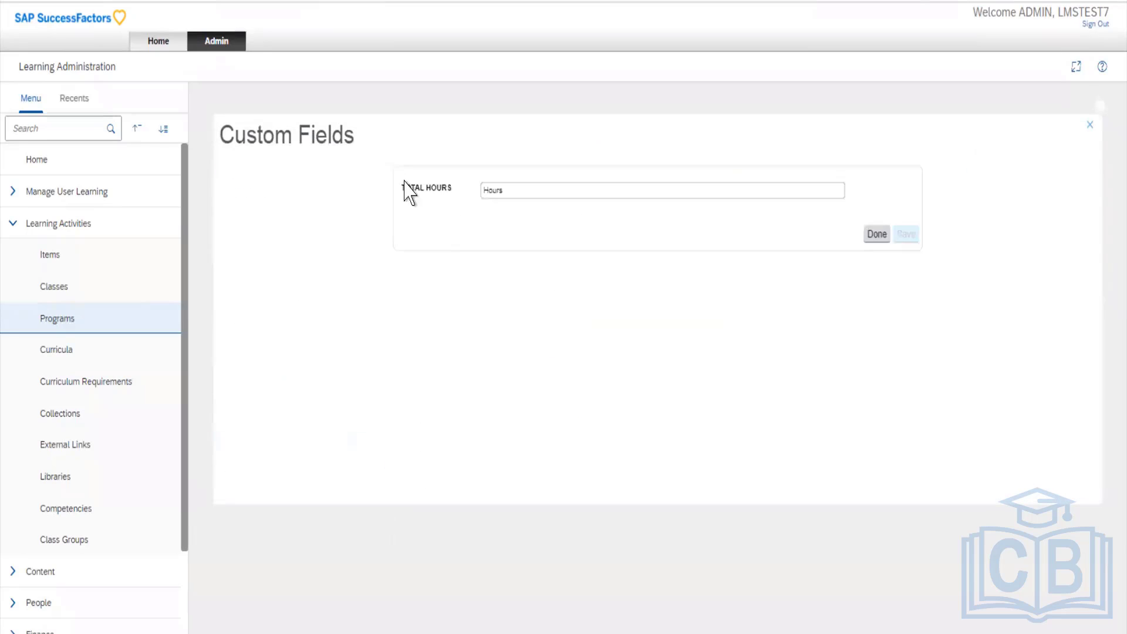
{"action": "left_click", "coordinate": [877, 235]}
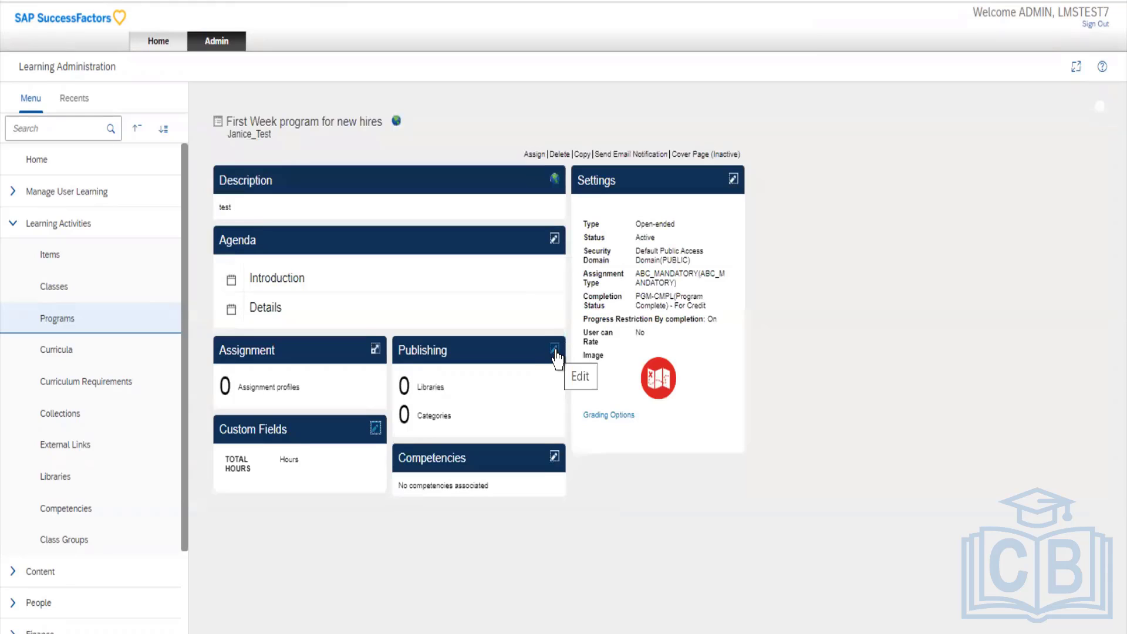
Review the libraries and categories in the program's publishing settings.
{"action": "left_click", "coordinate": [555, 352]}
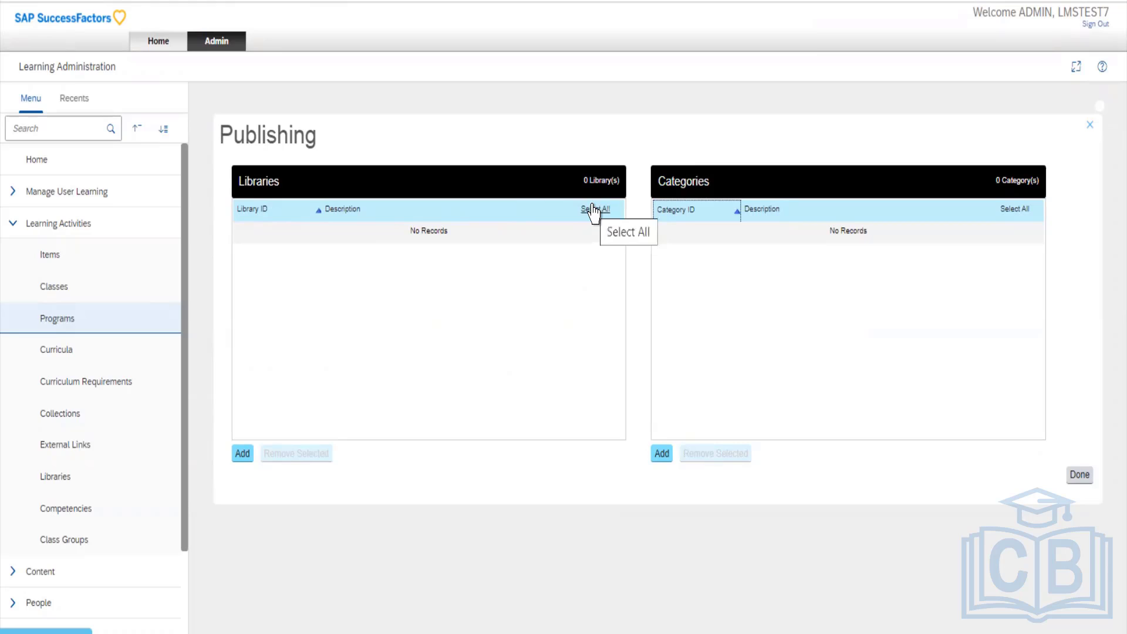
{"action": "left_click", "coordinate": [594, 210]}
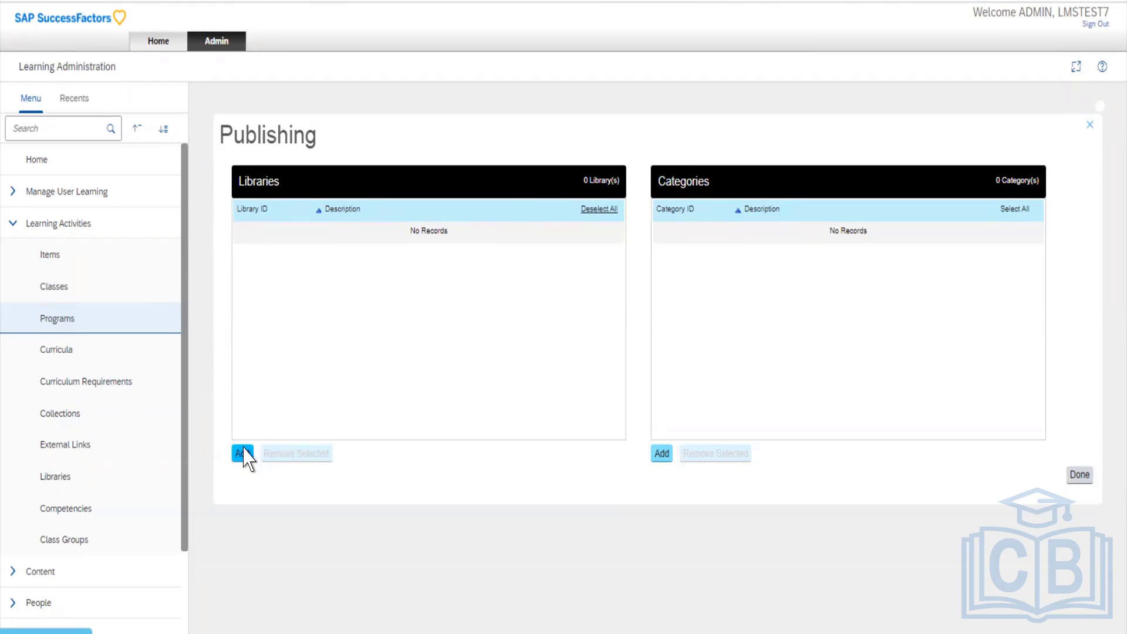
{"action": "left_click", "coordinate": [1081, 474]}
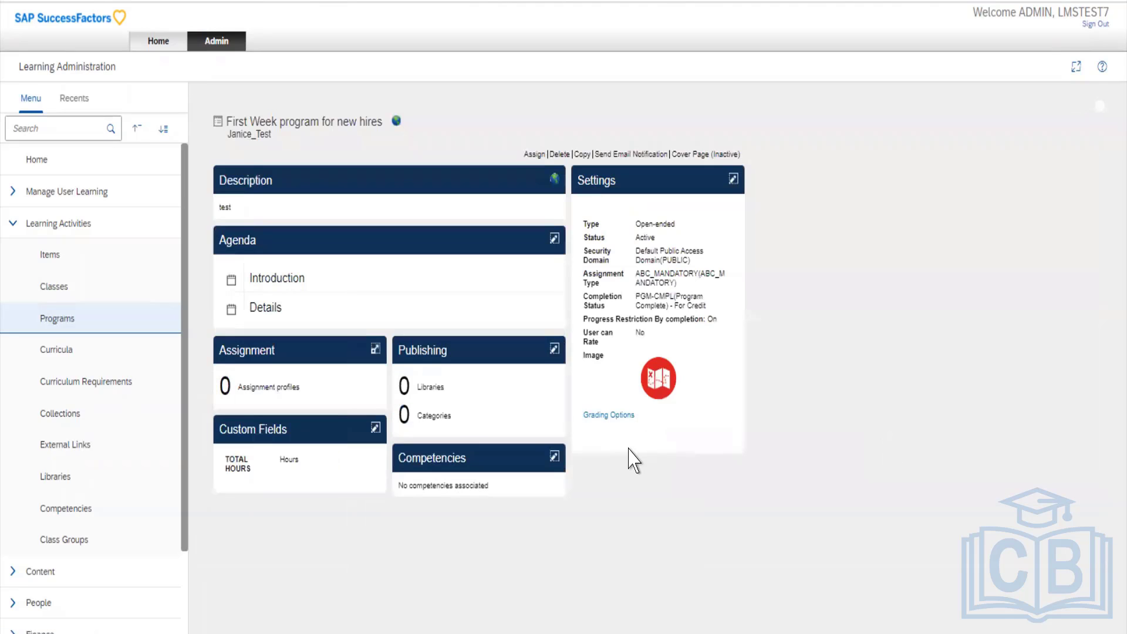
Associate the competency "Entrepreneurial Thinking" (14286) with the program.
{"action": "left_click", "coordinate": [554, 456]}
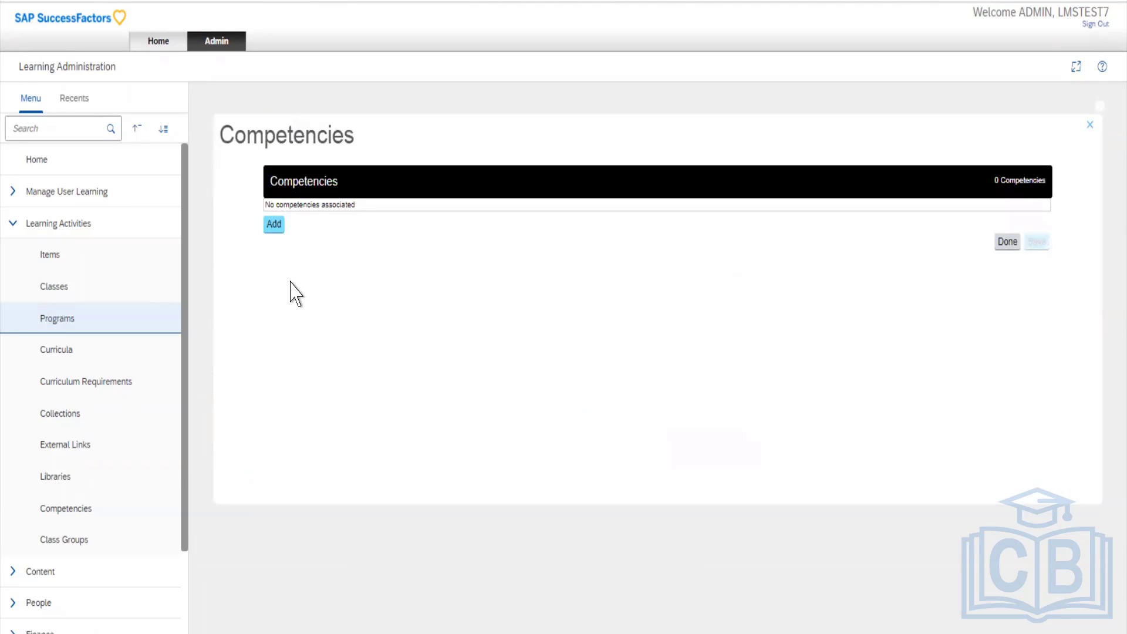
{"action": "left_click", "coordinate": [274, 225]}
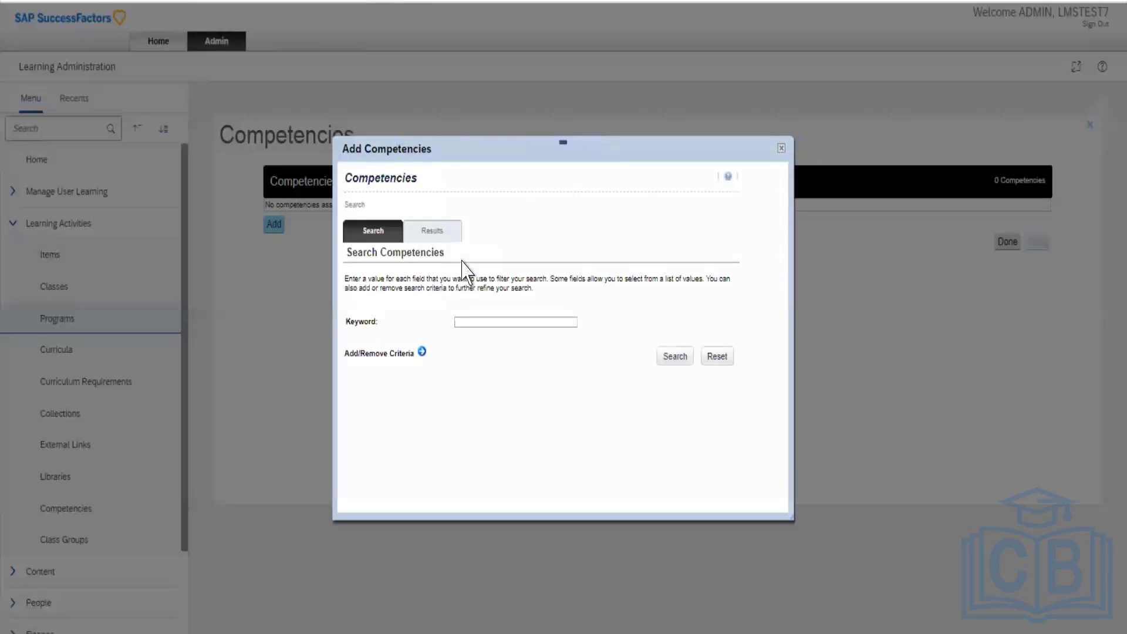
{"action": "left_click", "coordinate": [672, 356]}
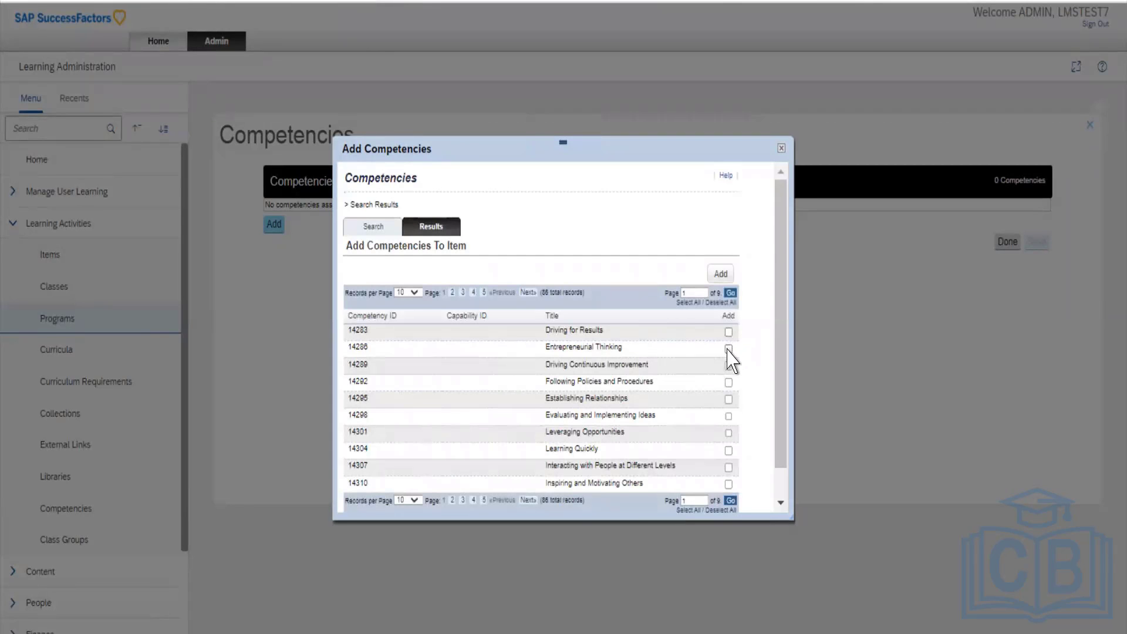
{"action": "left_click", "coordinate": [728, 350]}
{"action": "left_click", "coordinate": [721, 274]}
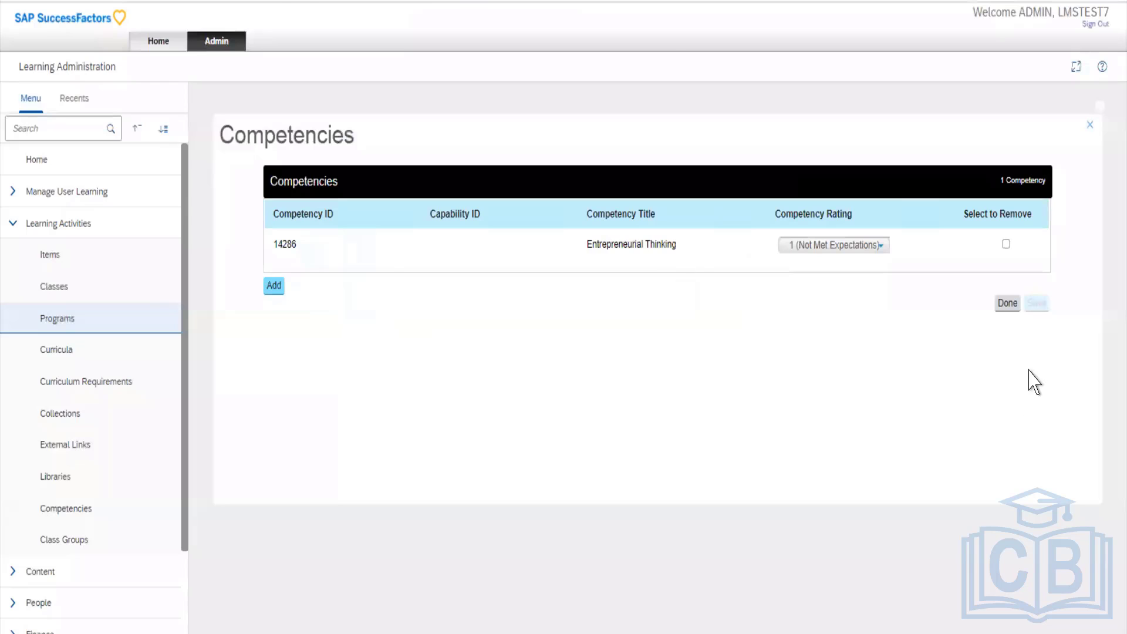
{"action": "left_click", "coordinate": [1006, 304]}
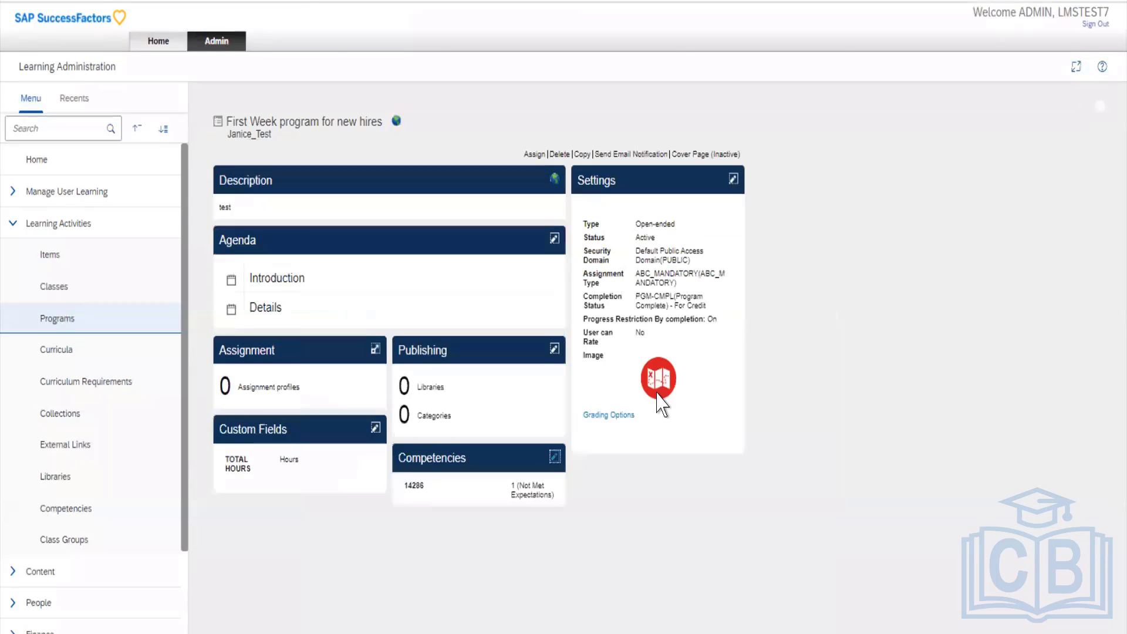
Publish the program to the library AR_LIBRARY1.
{"action": "left_click", "coordinate": [555, 349]}
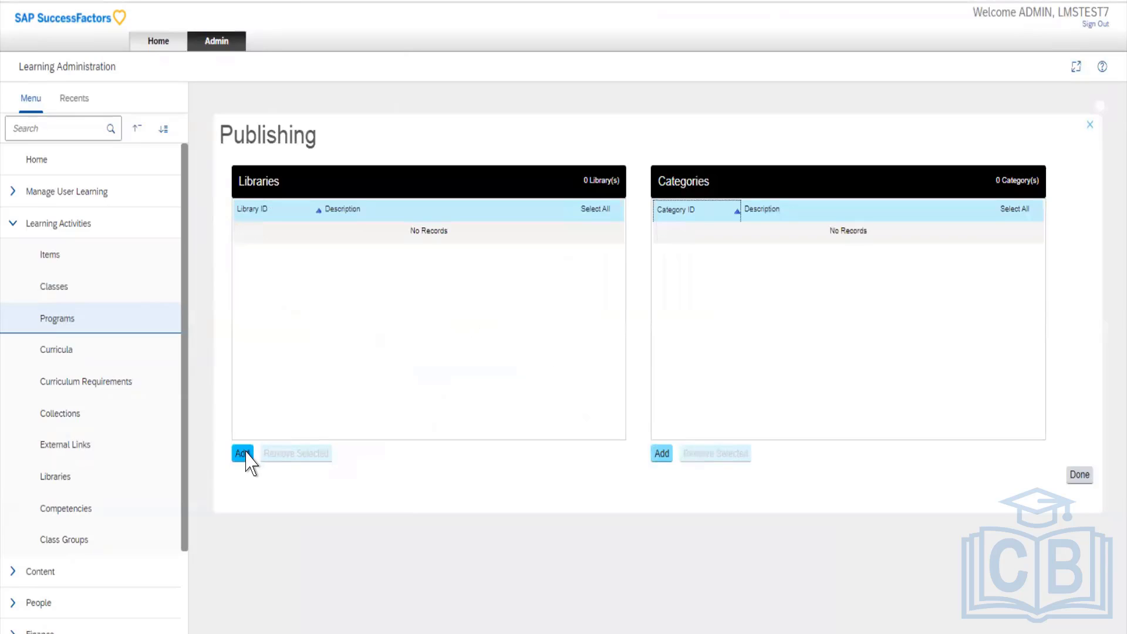
{"action": "left_click", "coordinate": [243, 453]}
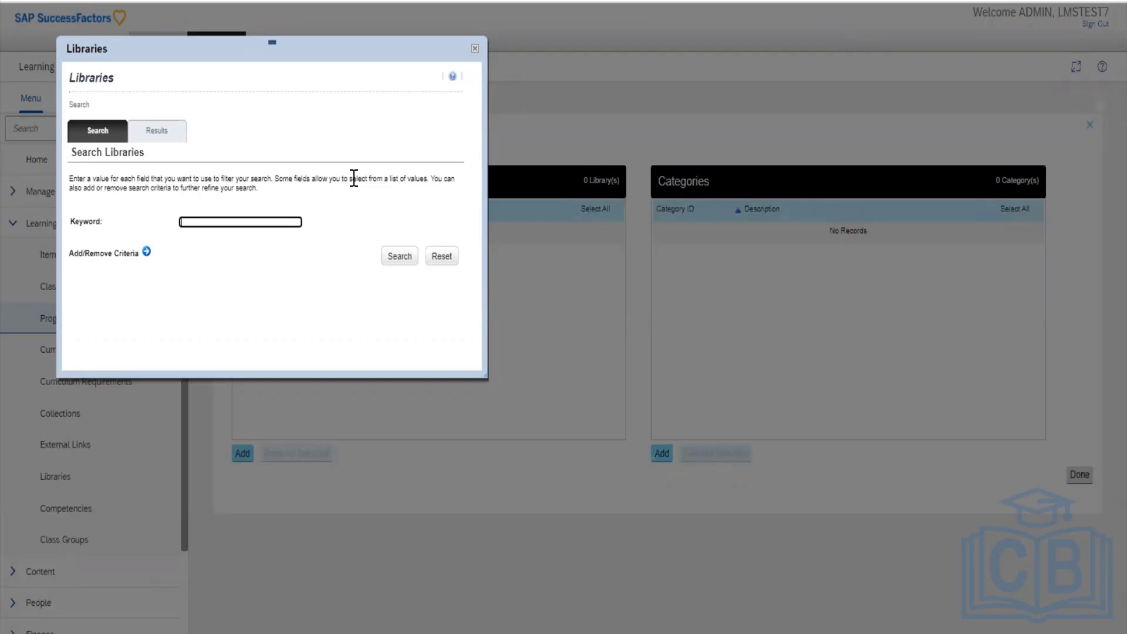
{"action": "left_click", "coordinate": [399, 256]}
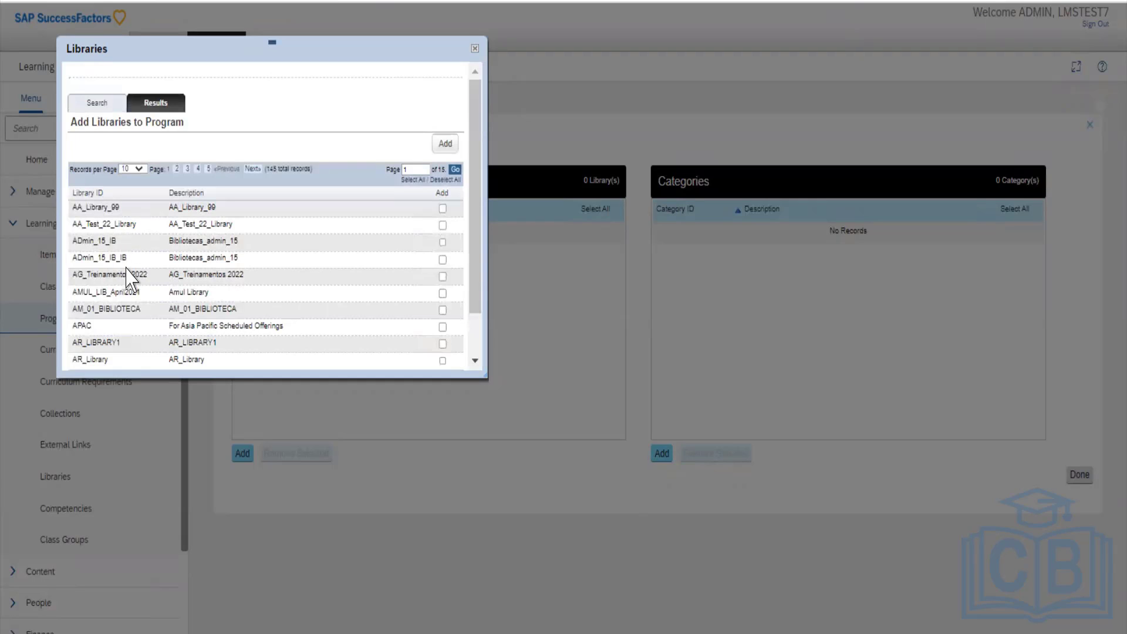
{"action": "left_click_drag", "start_coordinate": [106, 274], "coordinate": [136, 309]}
{"action": "scroll", "coordinate": [176, 309], "scroll_direction": "down", "scroll_amount": 2}
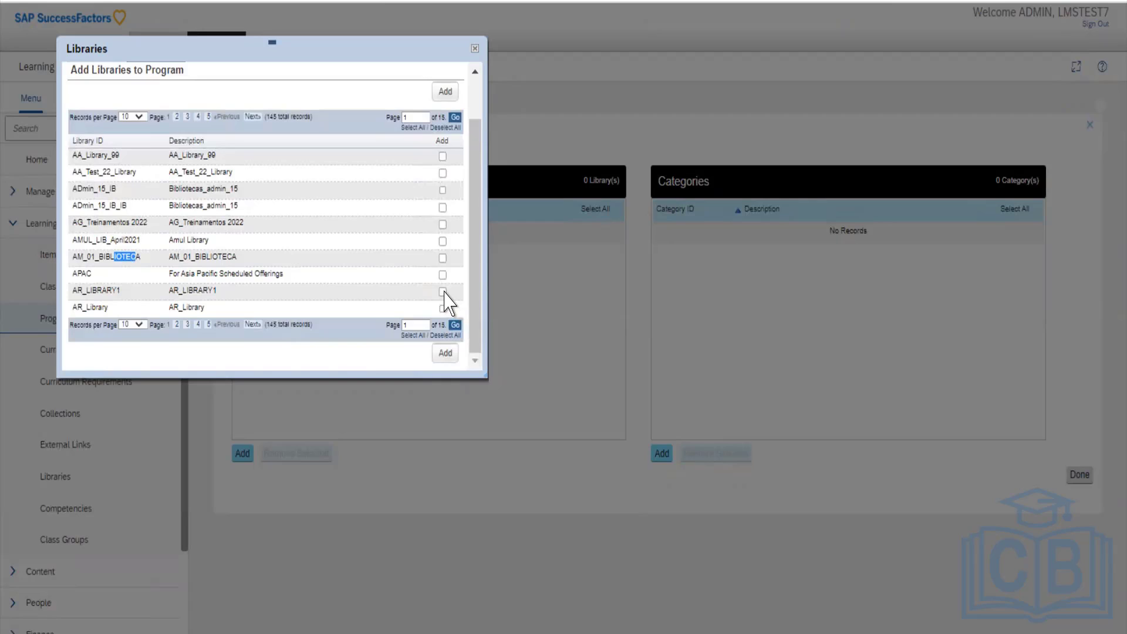
{"action": "left_click", "coordinate": [443, 292]}
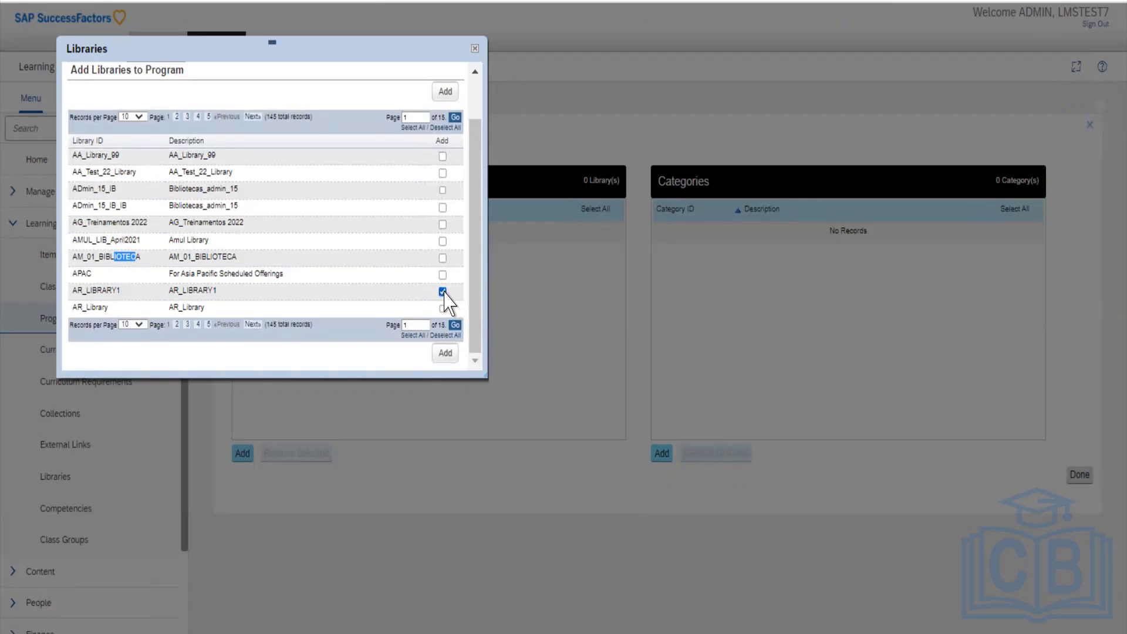
{"action": "left_click", "coordinate": [445, 353]}
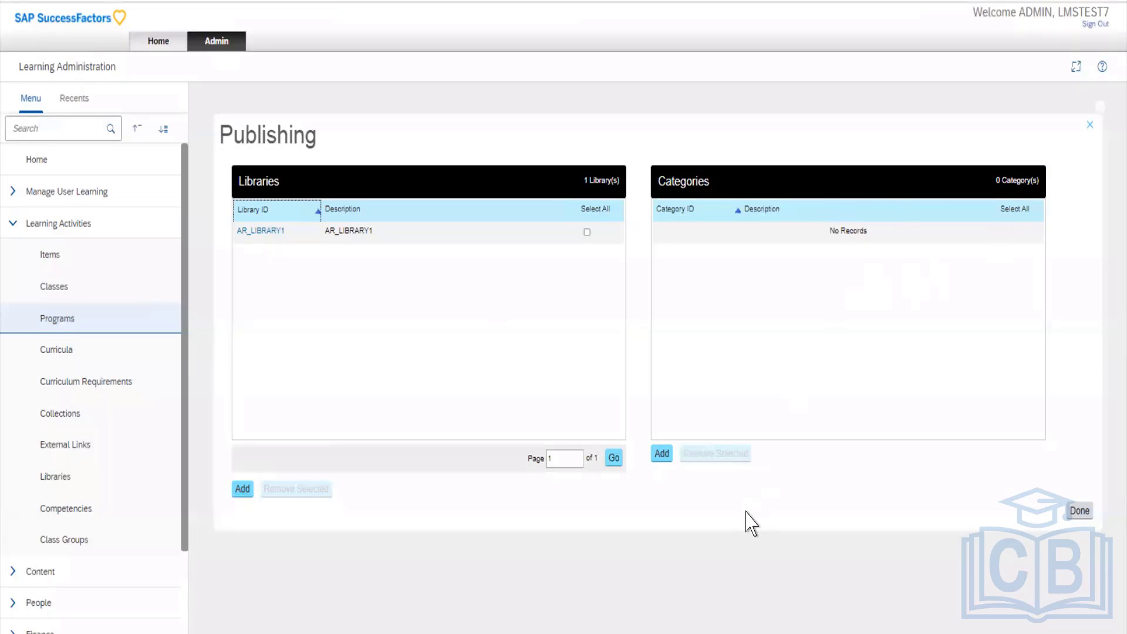
Add the Accounts Payable (ACTPAY) category to the program's publishing settings and return to the overview.
{"action": "left_click", "coordinate": [663, 455]}
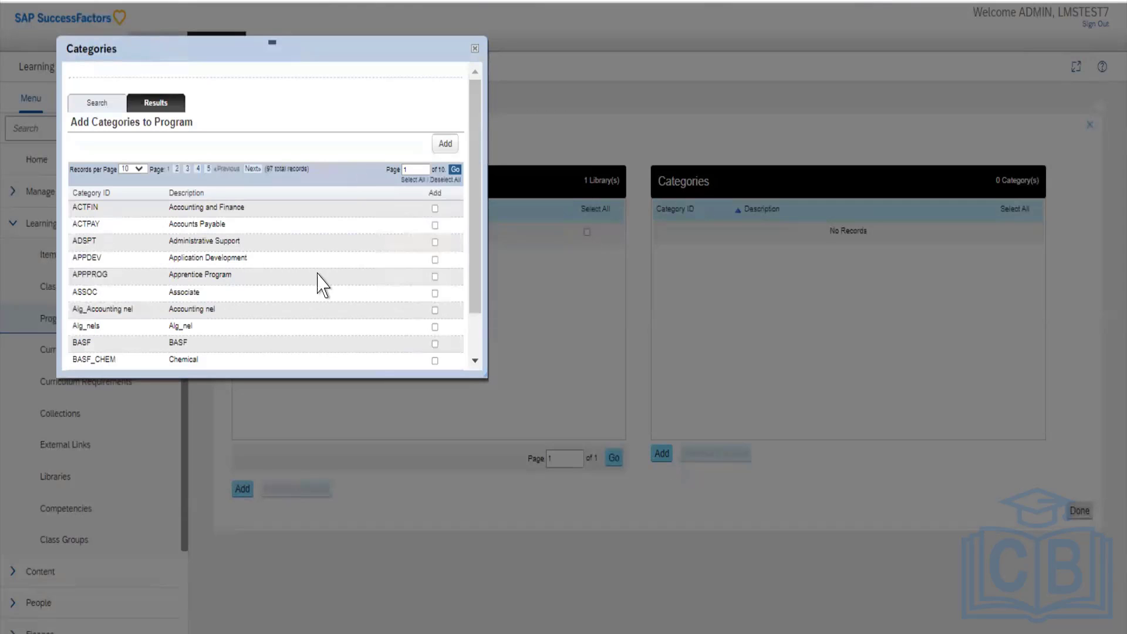
{"action": "left_click", "coordinate": [435, 226]}
{"action": "left_click", "coordinate": [446, 146]}
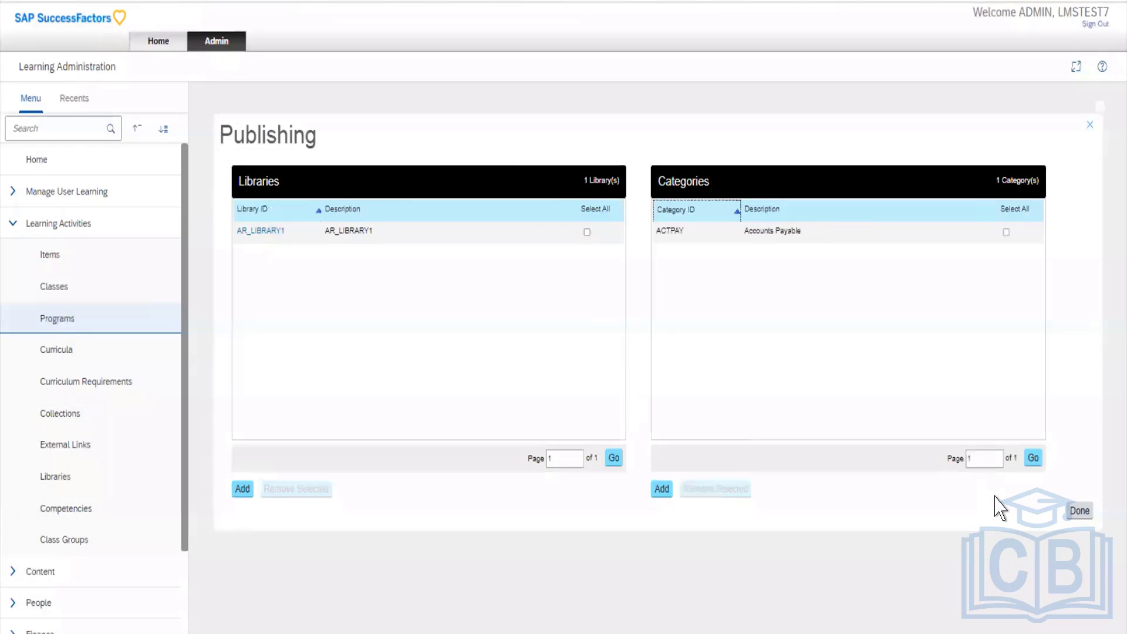
{"action": "left_click", "coordinate": [1081, 512]}
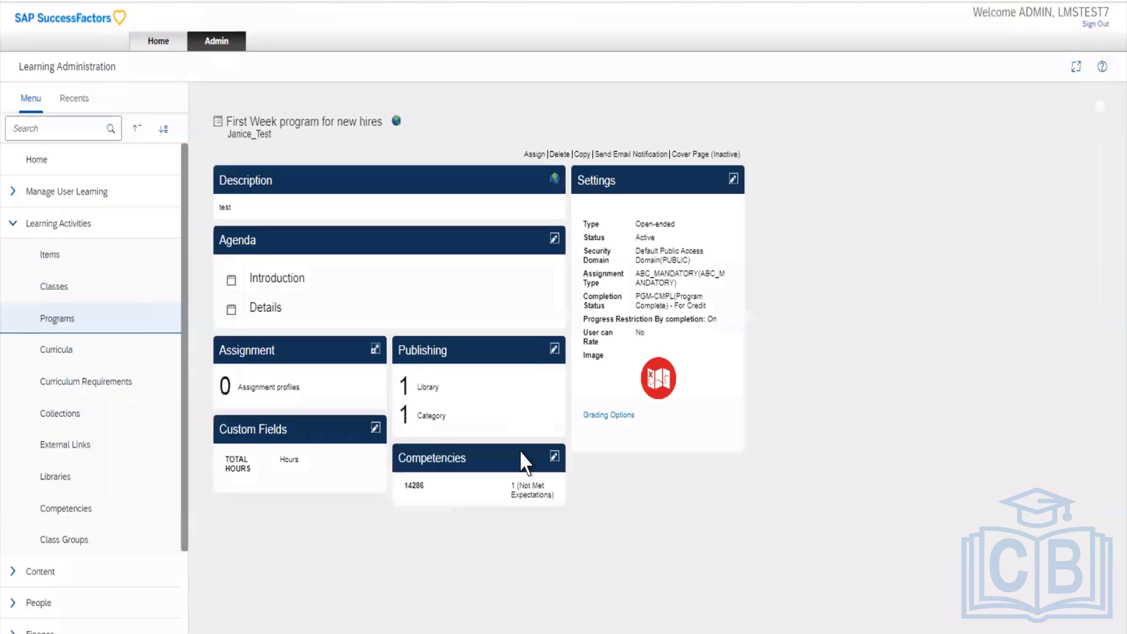
List all active external links and examine the entry "11 Lessons on People and Time Management from Sun Tzu".
{"action": "left_click", "coordinate": [375, 429]}
{"action": "left_click", "coordinate": [87, 448]}
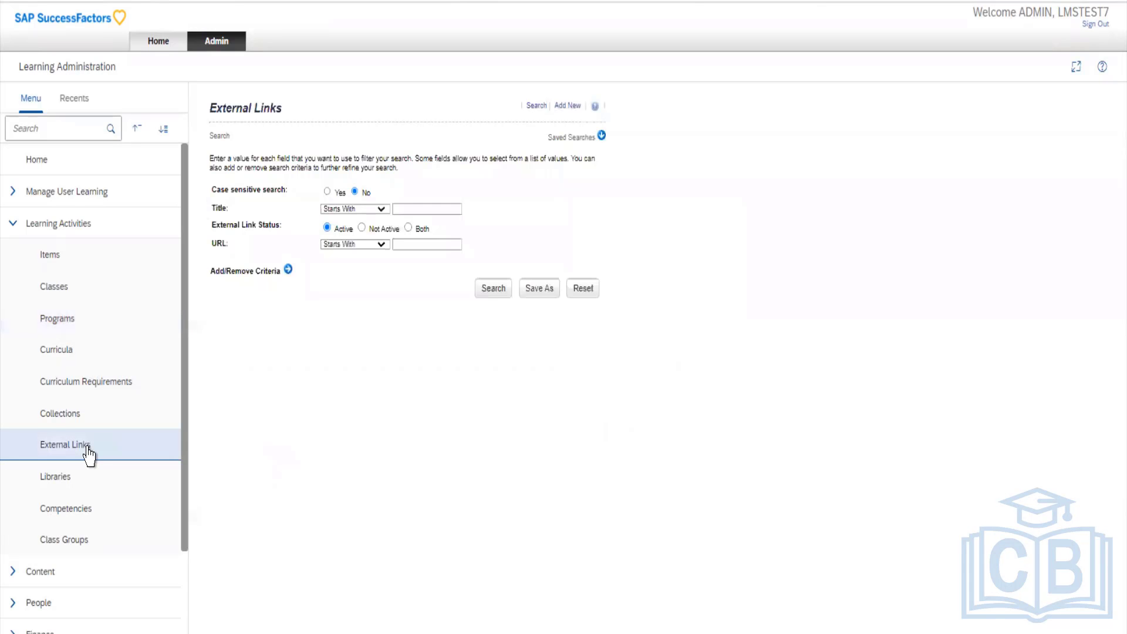
{"action": "left_click", "coordinate": [493, 289]}
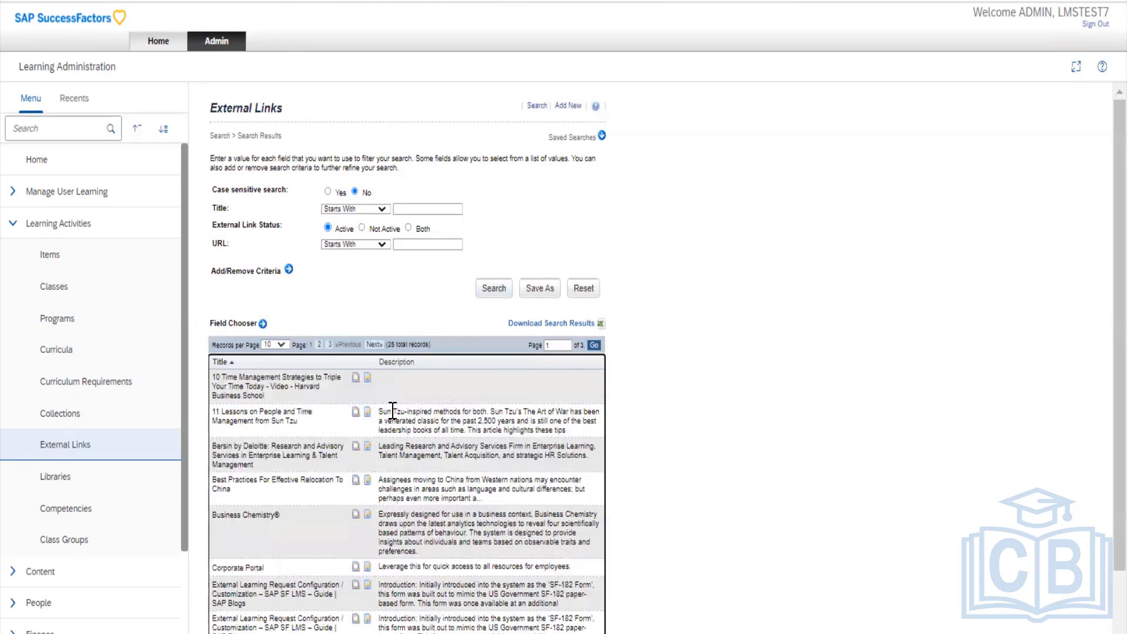
{"action": "left_click", "coordinate": [367, 414]}
{"action": "left_click_drag", "start_coordinate": [301, 424], "coordinate": [224, 415]}
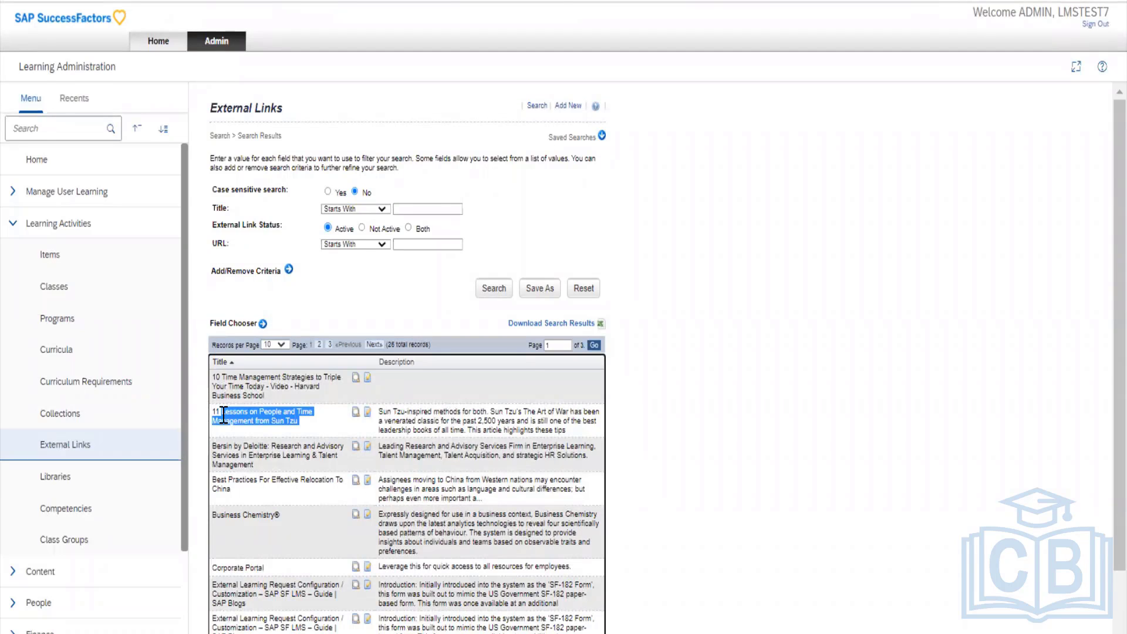
Open the external link "11 Lessons on People and Time Management from Sun Tzu" for editing and examine its URL and settings.
{"action": "left_click", "coordinate": [231, 417]}
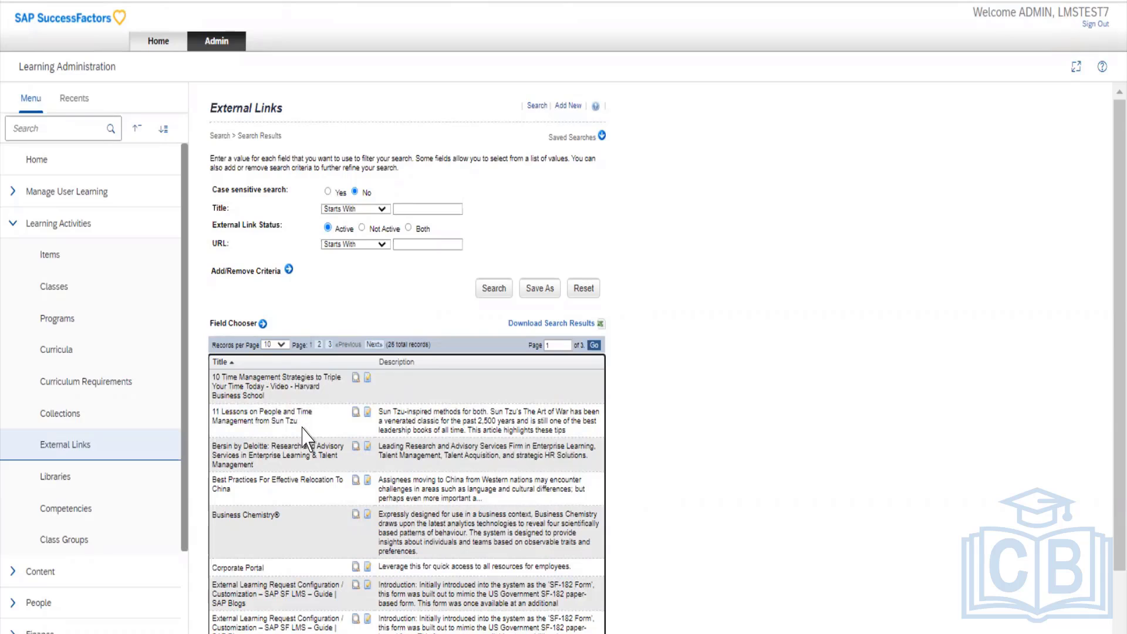
{"action": "left_click", "coordinate": [368, 414]}
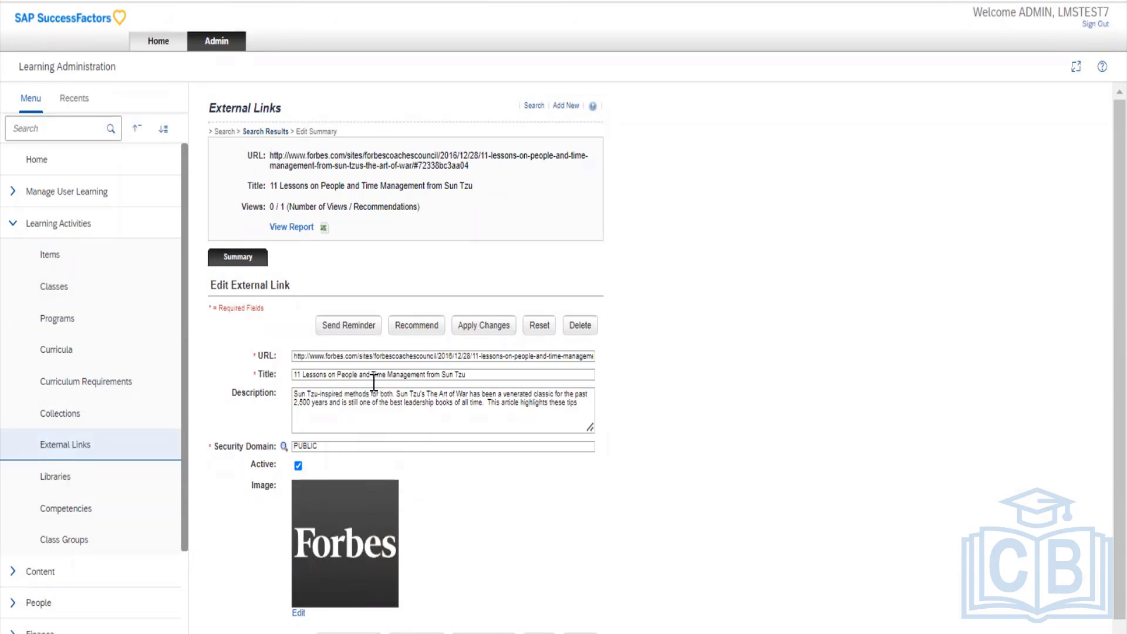
{"action": "left_click", "coordinate": [328, 356]}
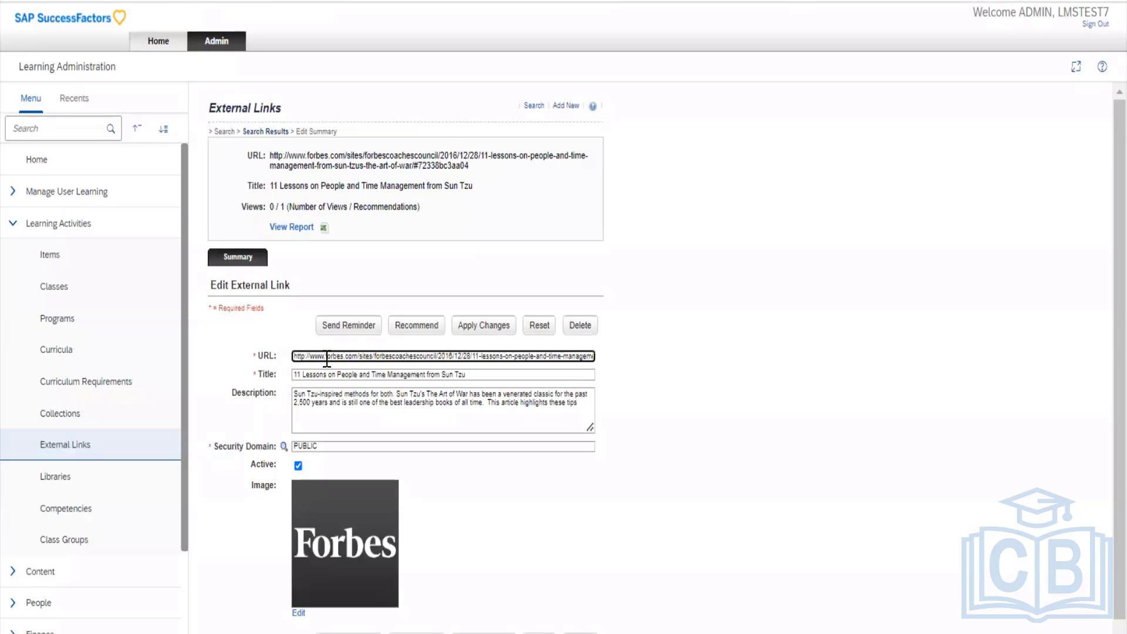
{"action": "left_click_drag", "start_coordinate": [327, 356], "coordinate": [364, 357]}
{"action": "scroll", "coordinate": [465, 527], "scroll_direction": "down", "scroll_amount": 1}
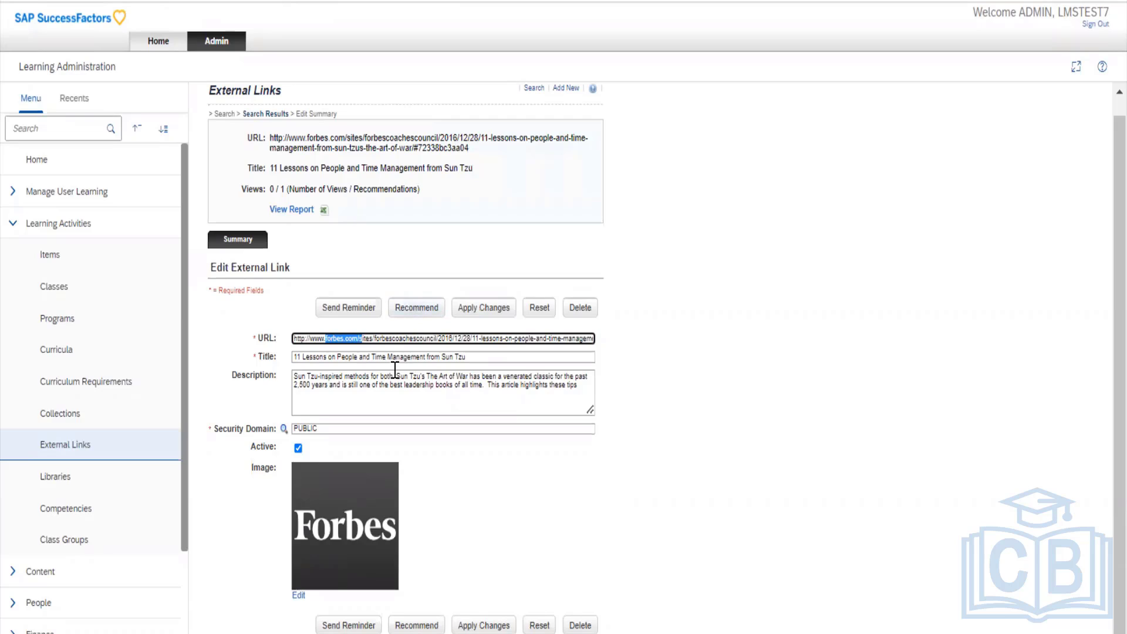
{"action": "scroll", "coordinate": [400, 376], "scroll_direction": "up", "scroll_amount": 1}
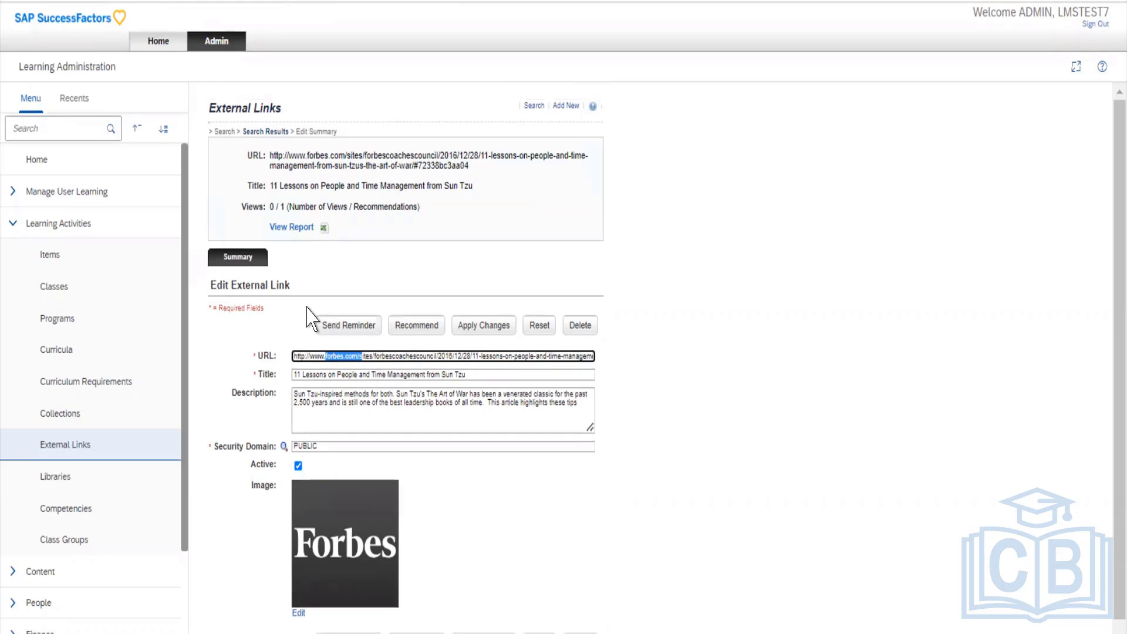
{"action": "scroll", "coordinate": [311, 318], "scroll_direction": "down", "scroll_amount": 1}
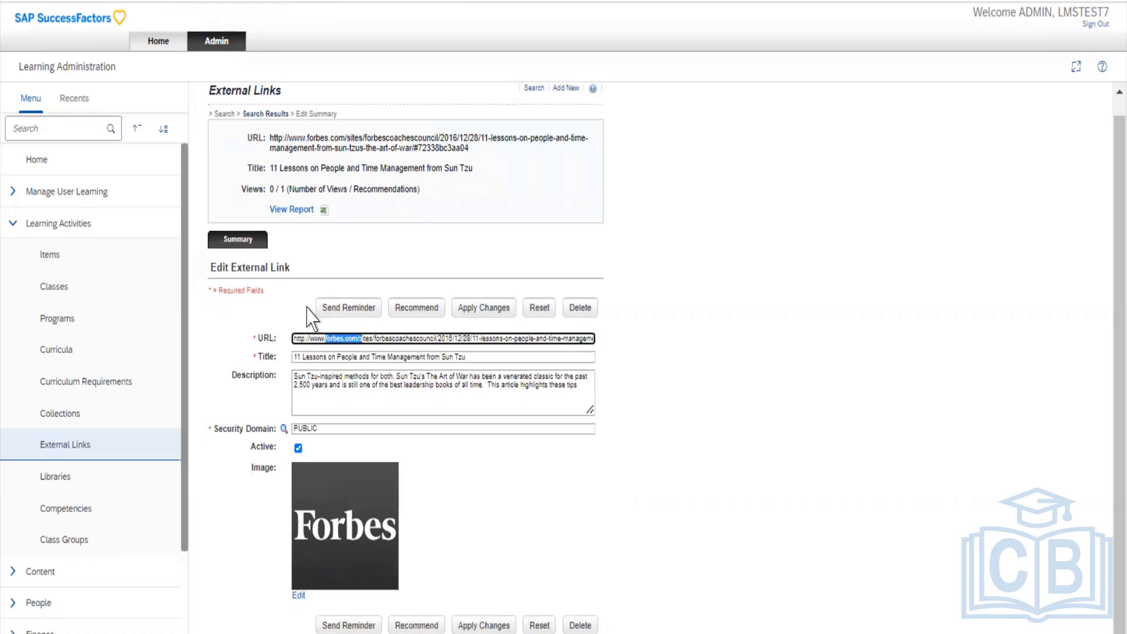
Start a Recommend and Notify recommendation for the external link and add the fifth user from an unfiltered user search.
{"action": "left_click", "coordinate": [414, 626]}
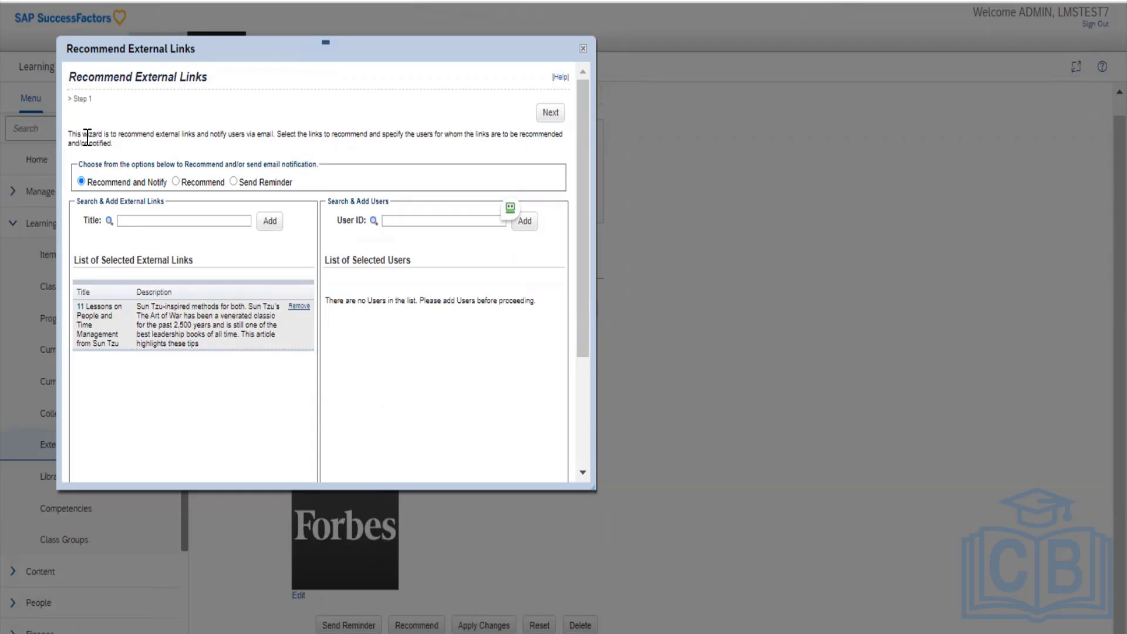
{"action": "left_click_drag", "start_coordinate": [75, 137], "coordinate": [276, 135]}
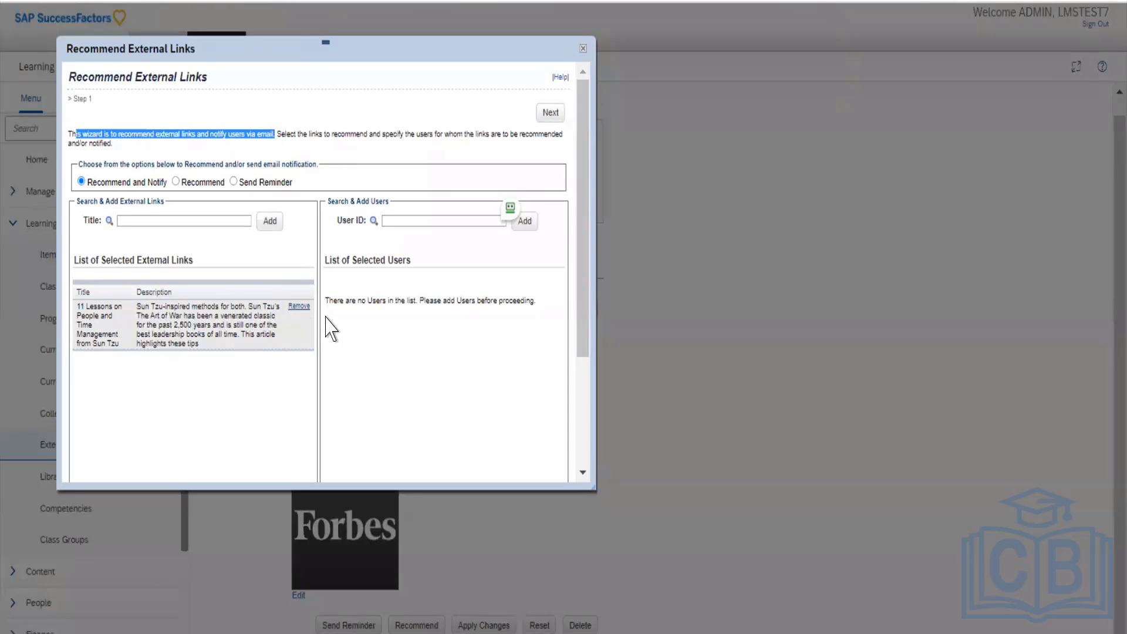
{"action": "left_click", "coordinate": [529, 222]}
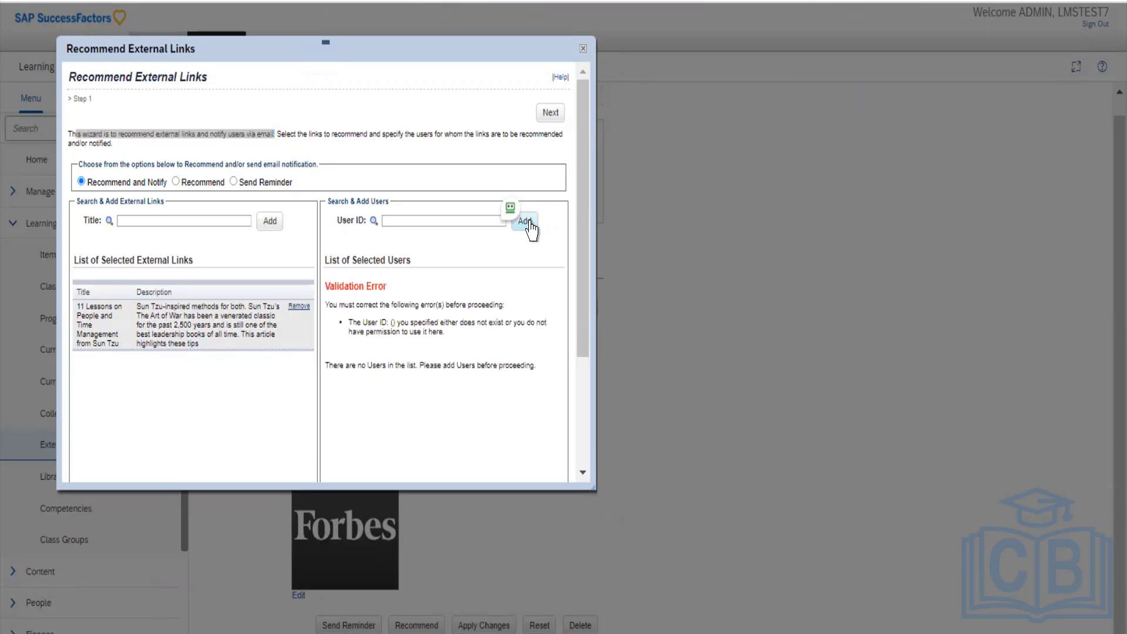
{"action": "left_click", "coordinate": [440, 223]}
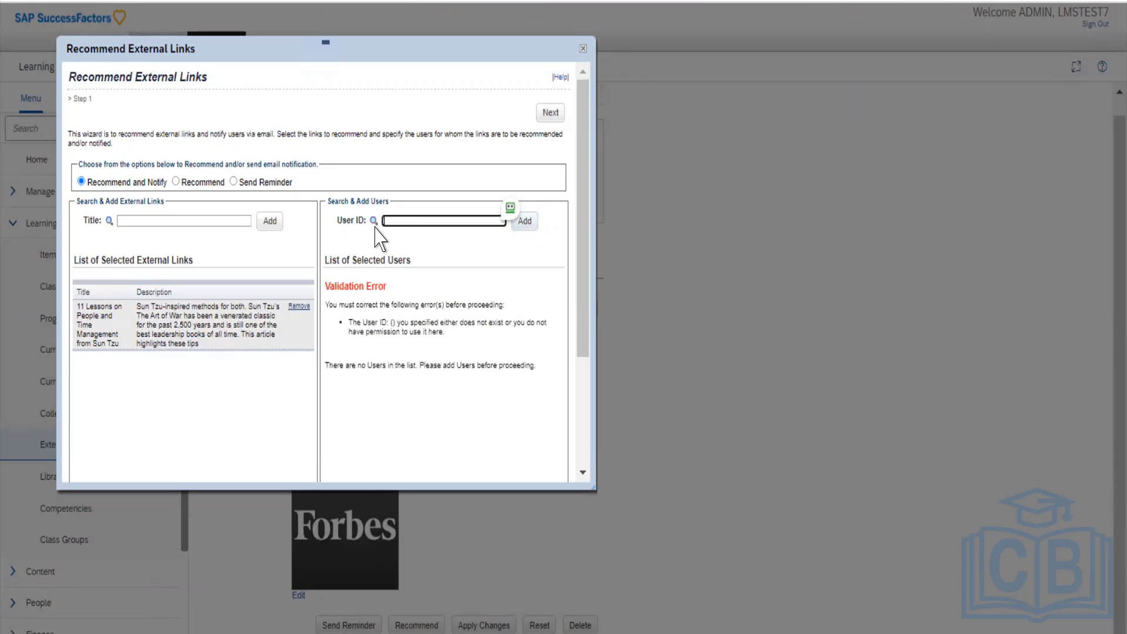
{"action": "left_click", "coordinate": [373, 222]}
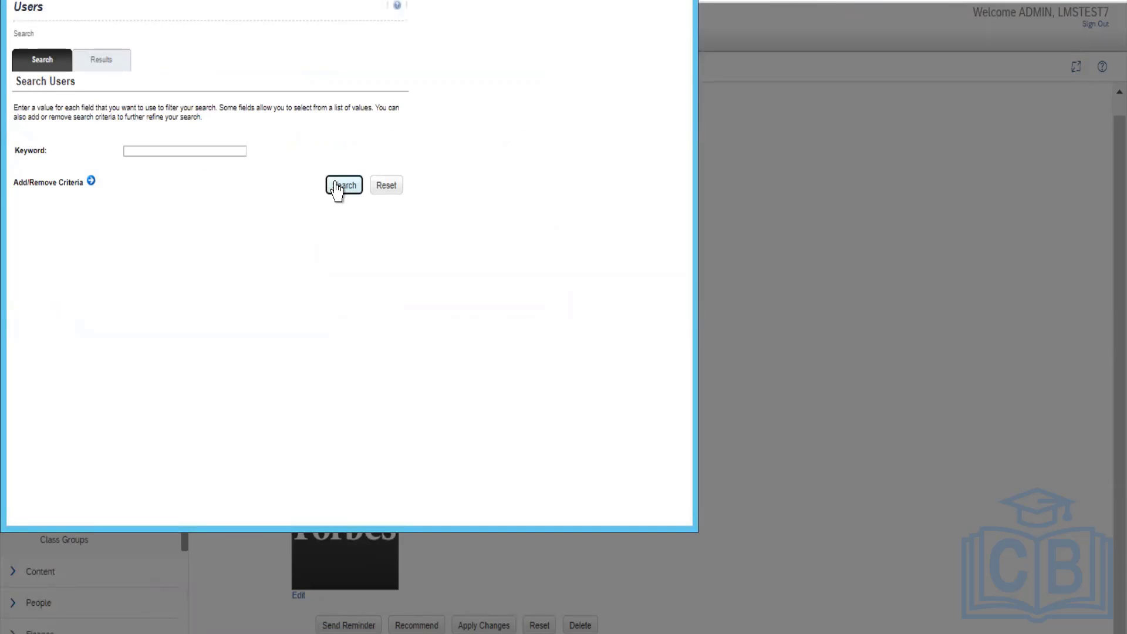
{"action": "left_click", "coordinate": [336, 180]}
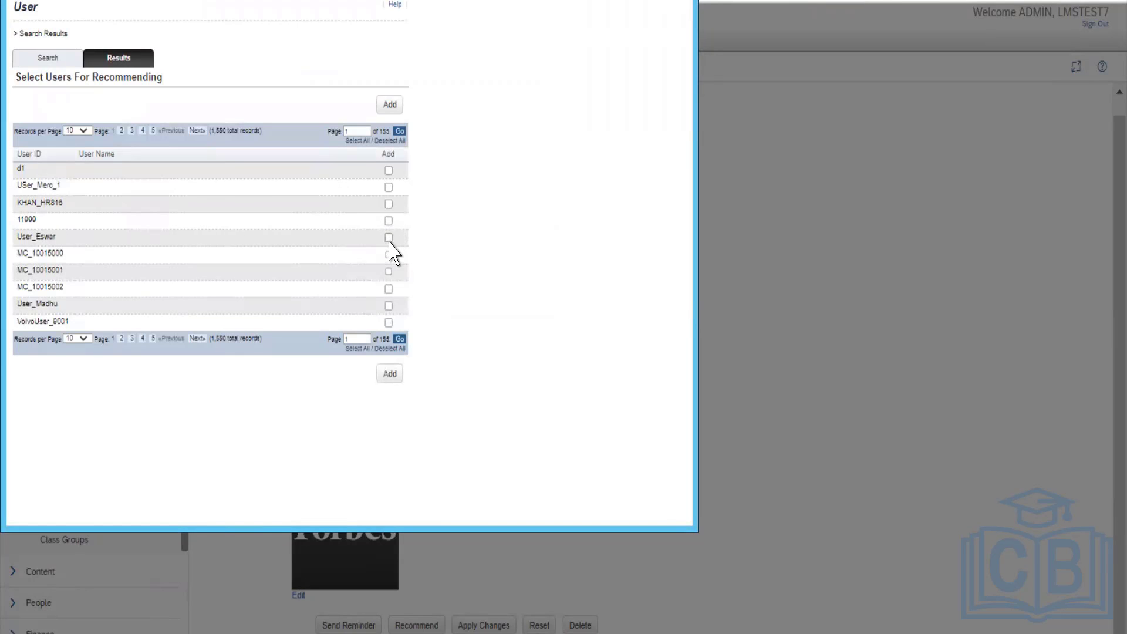
{"action": "left_click", "coordinate": [389, 238]}
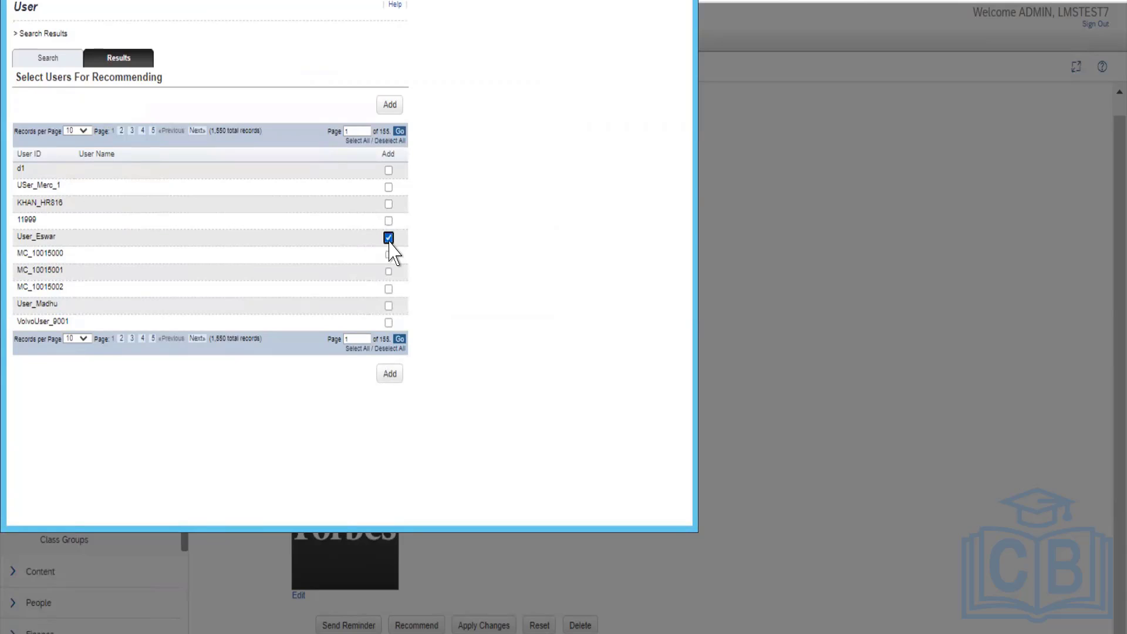
{"action": "left_click", "coordinate": [397, 112]}
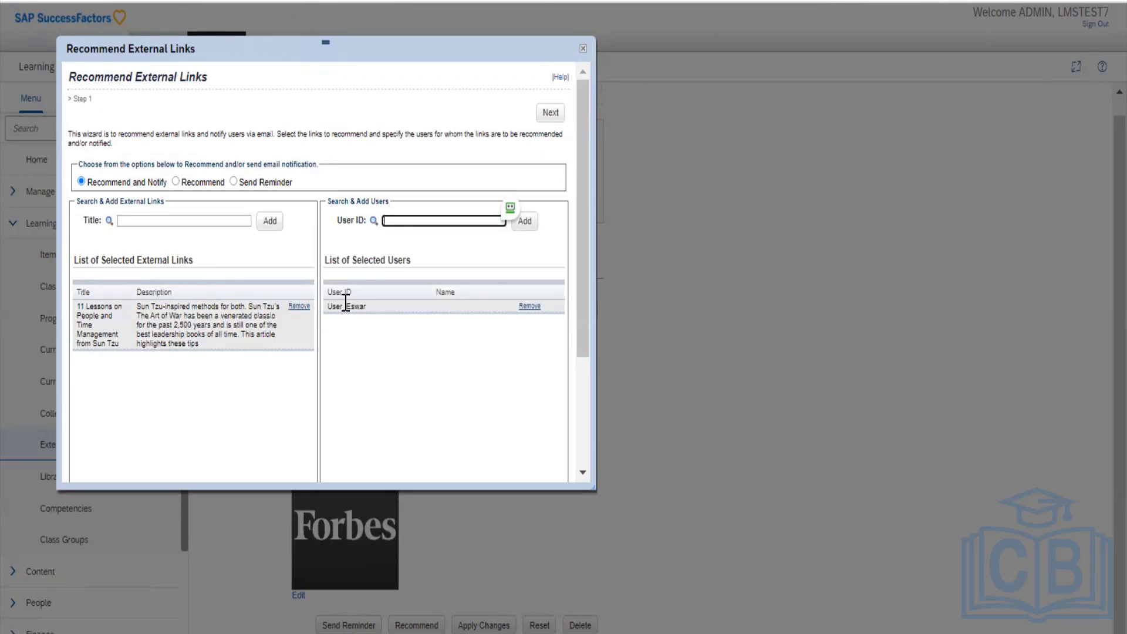
{"action": "scroll", "coordinate": [335, 302], "scroll_direction": "down", "scroll_amount": 3}
{"action": "scroll", "coordinate": [511, 188], "scroll_direction": "up", "scroll_amount": 3}
Try to schedule the recommendation job to run immediately without a contact email, proceeding past the warning, and close the wizard.
{"action": "left_click", "coordinate": [550, 113]}
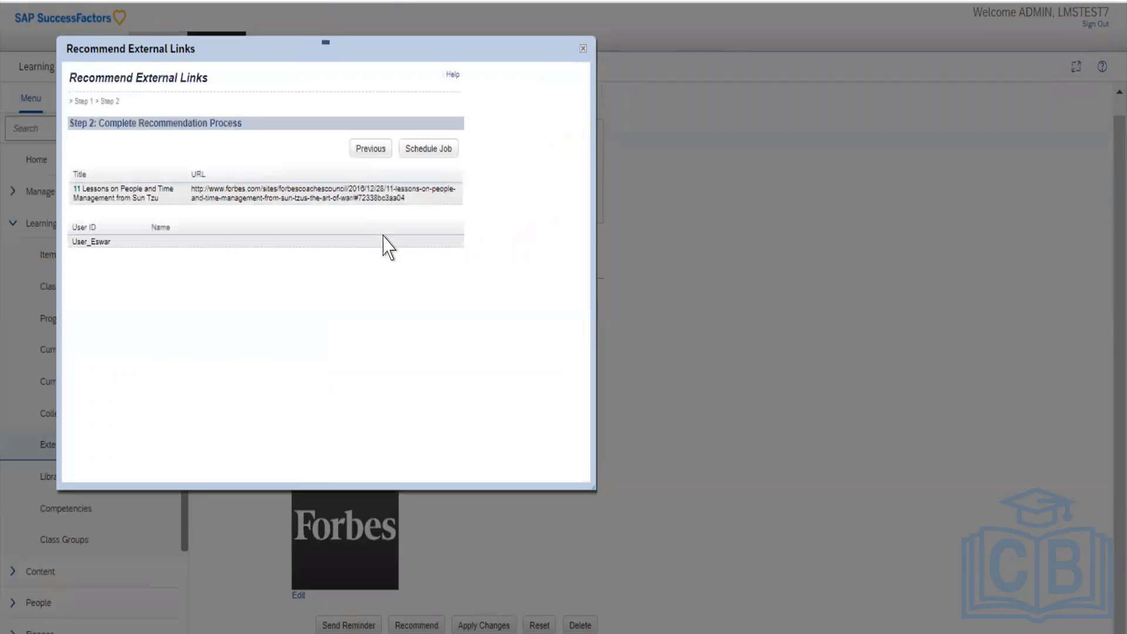
{"action": "left_click", "coordinate": [437, 150]}
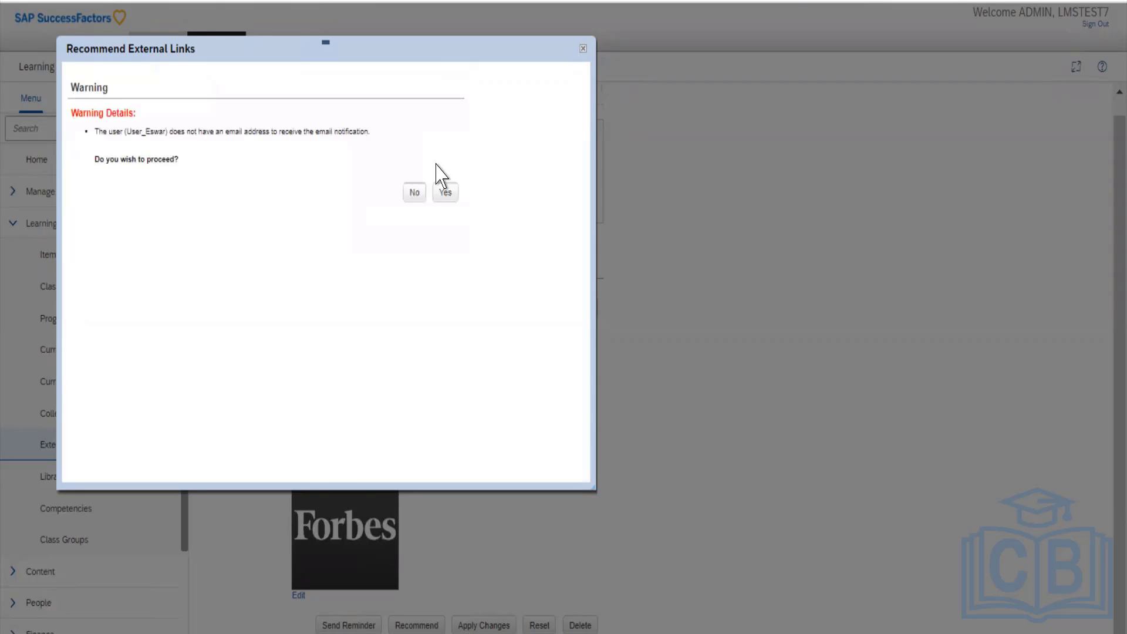
{"action": "left_click_drag", "start_coordinate": [109, 131], "coordinate": [371, 132]}
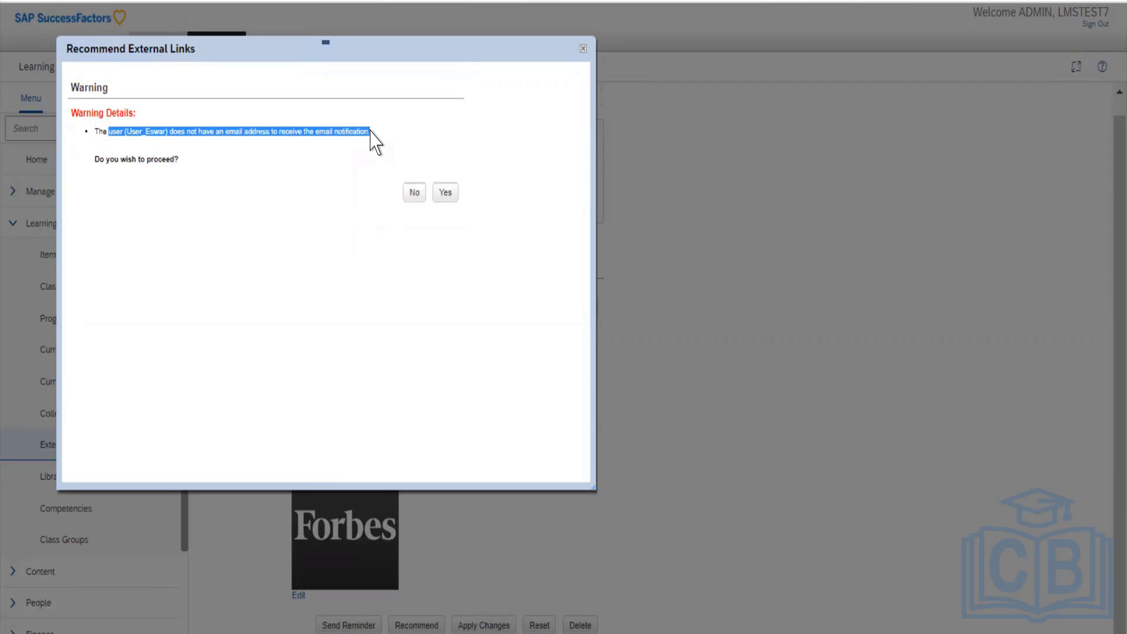
{"action": "left_click", "coordinate": [445, 193]}
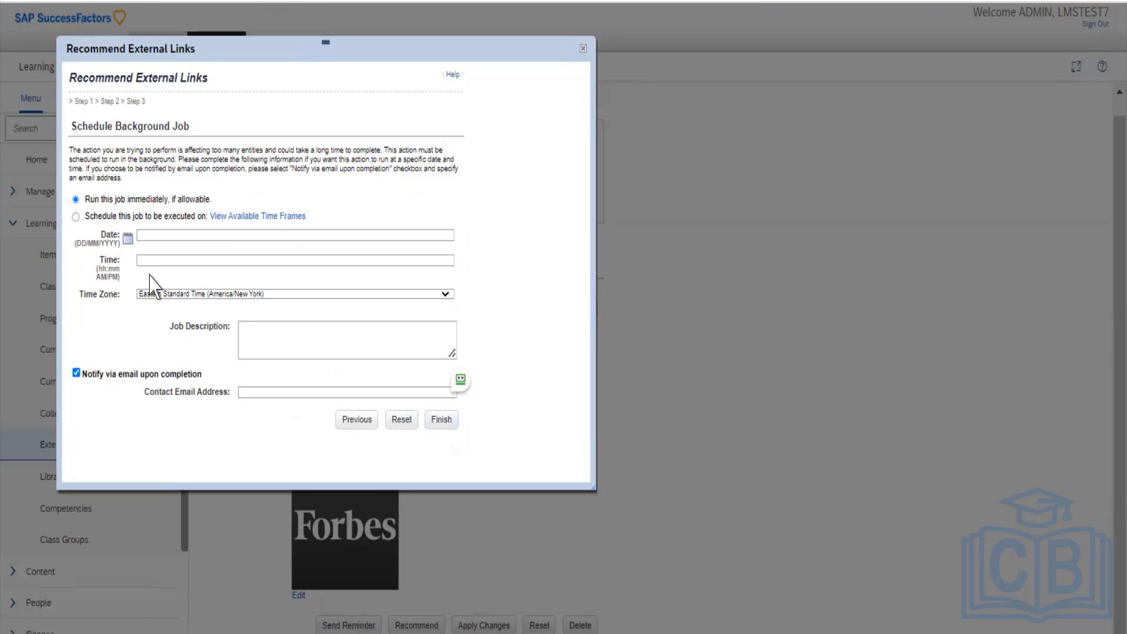
{"action": "left_click", "coordinate": [254, 393]}
{"action": "left_click", "coordinate": [452, 428]}
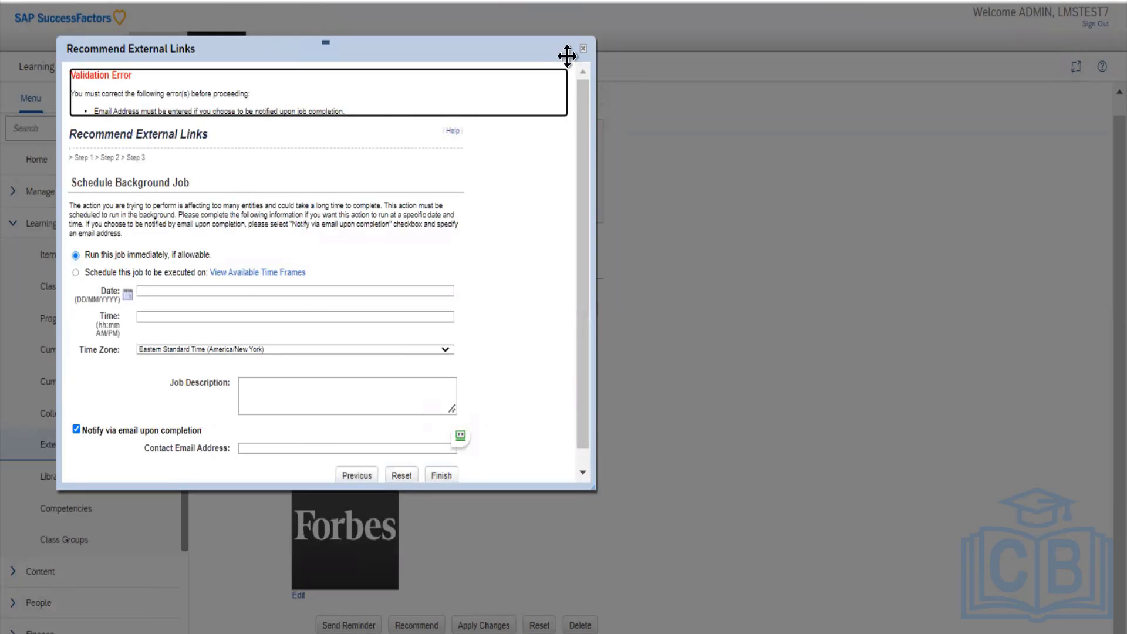
{"action": "left_click", "coordinate": [584, 49]}
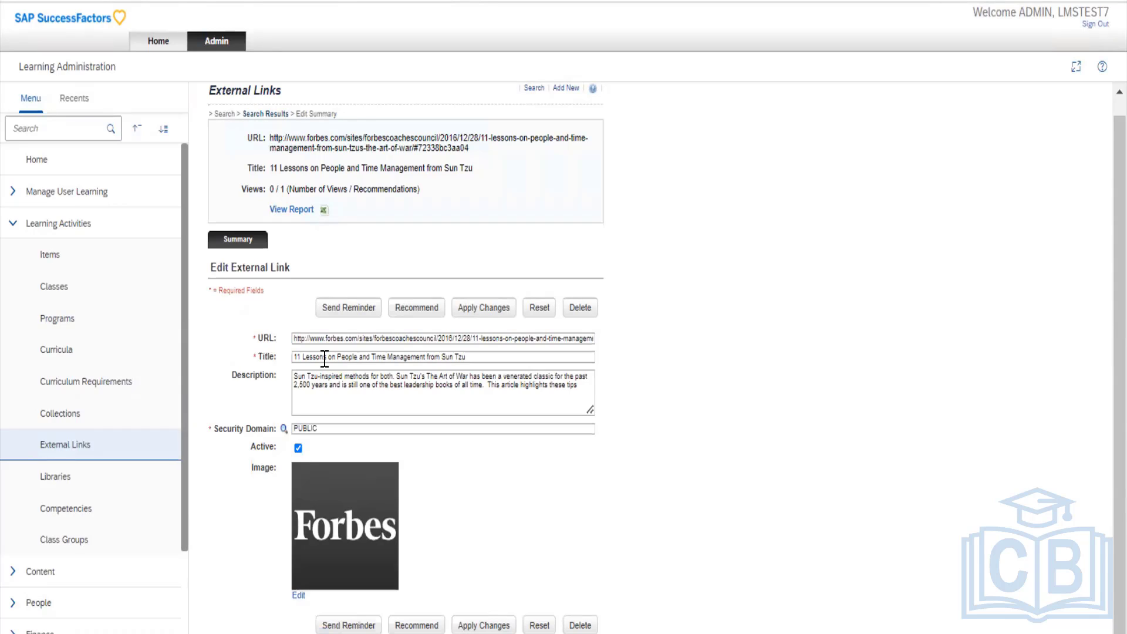
List all active libraries, open AG_Treinamentos 2022 and examine its library details and assigned items.
{"action": "left_click", "coordinate": [59, 481]}
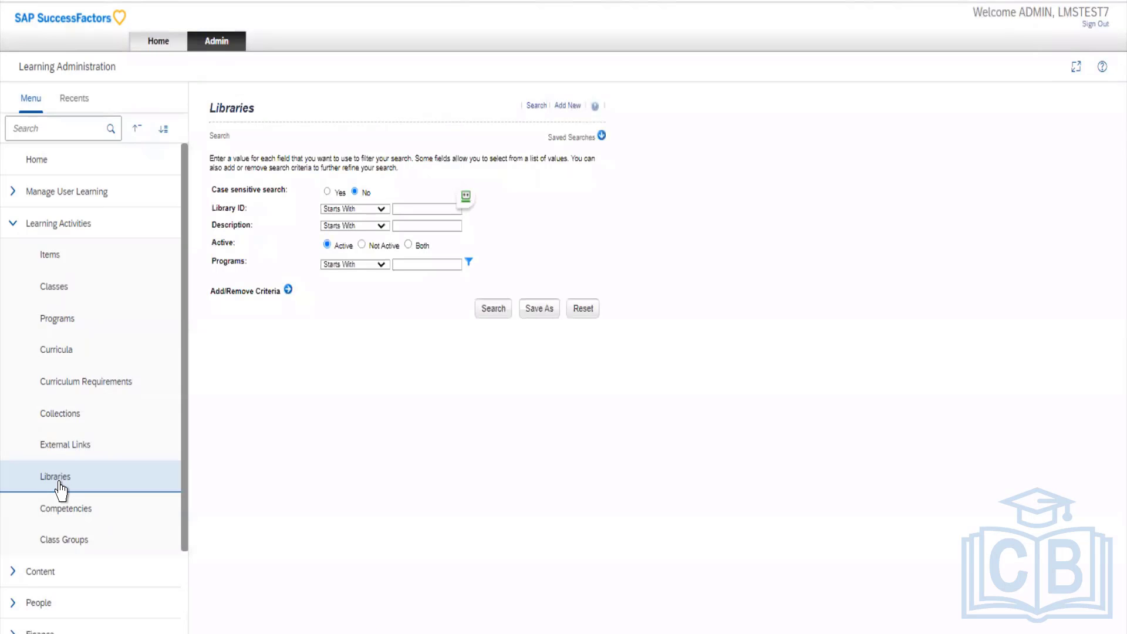
{"action": "left_click", "coordinate": [492, 310]}
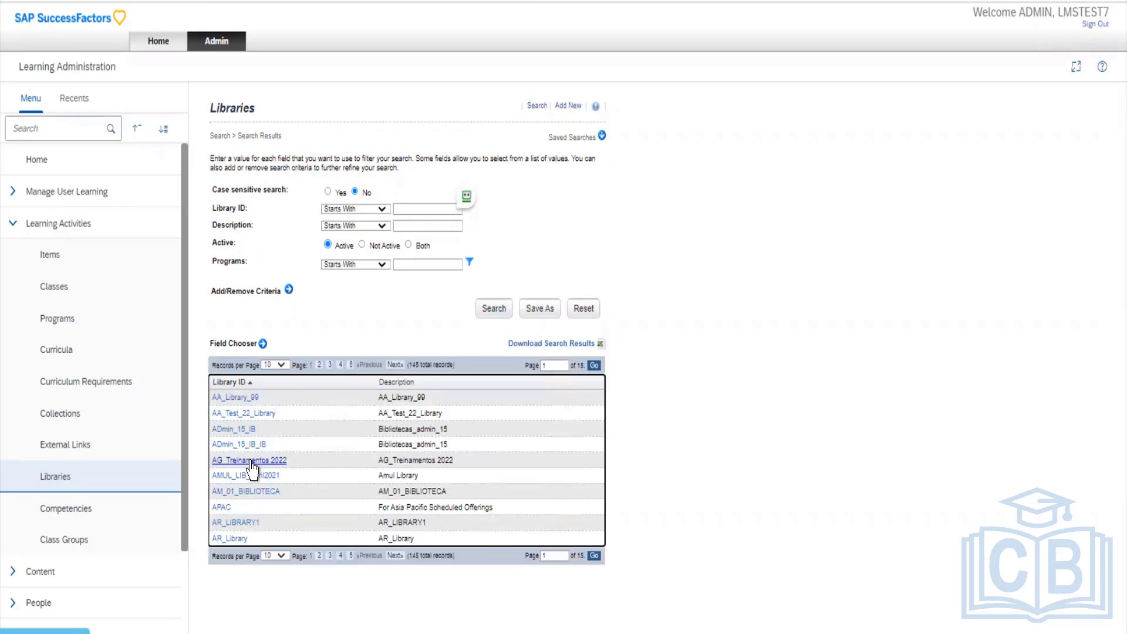
{"action": "left_click", "coordinate": [251, 461]}
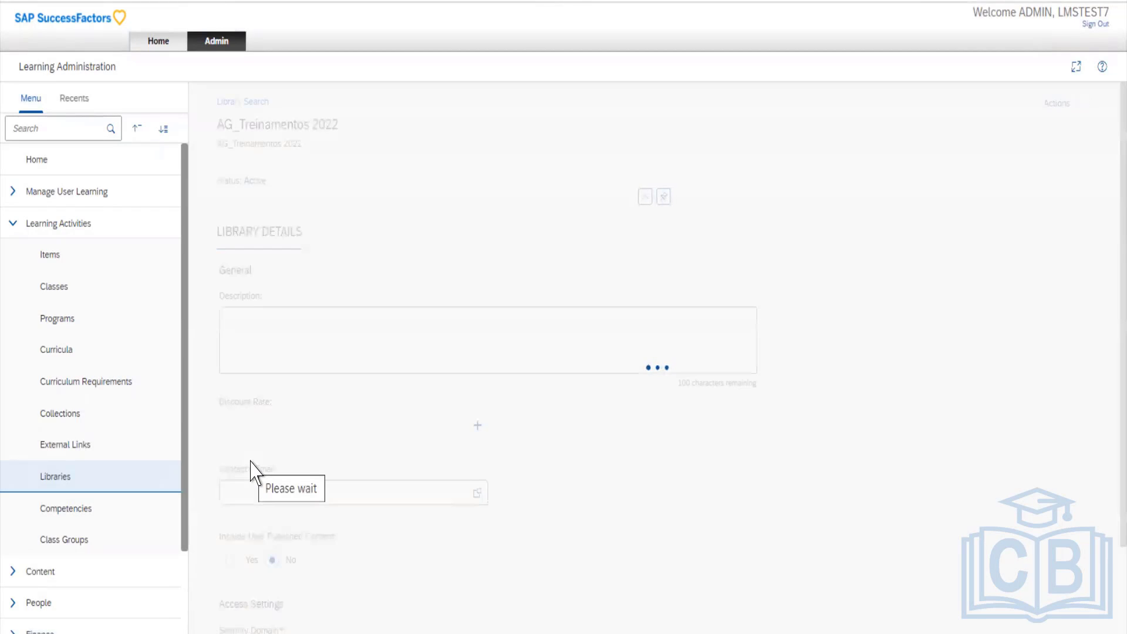
{"action": "scroll", "coordinate": [420, 417], "scroll_direction": "down", "scroll_amount": 3}
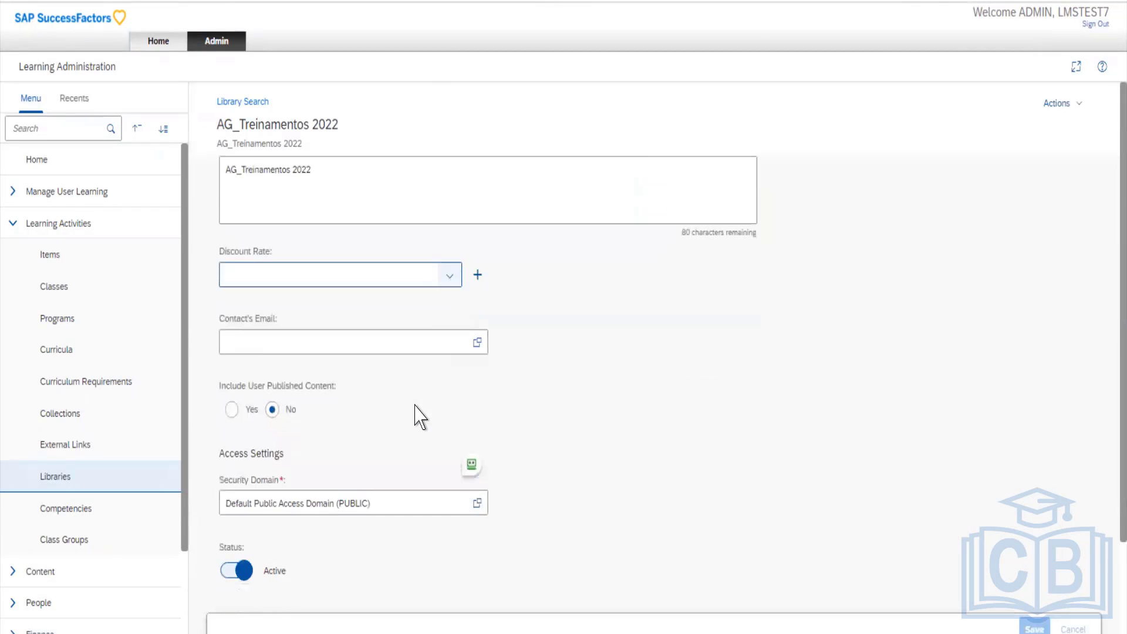
{"action": "scroll", "coordinate": [415, 415], "scroll_direction": "up", "scroll_amount": 3}
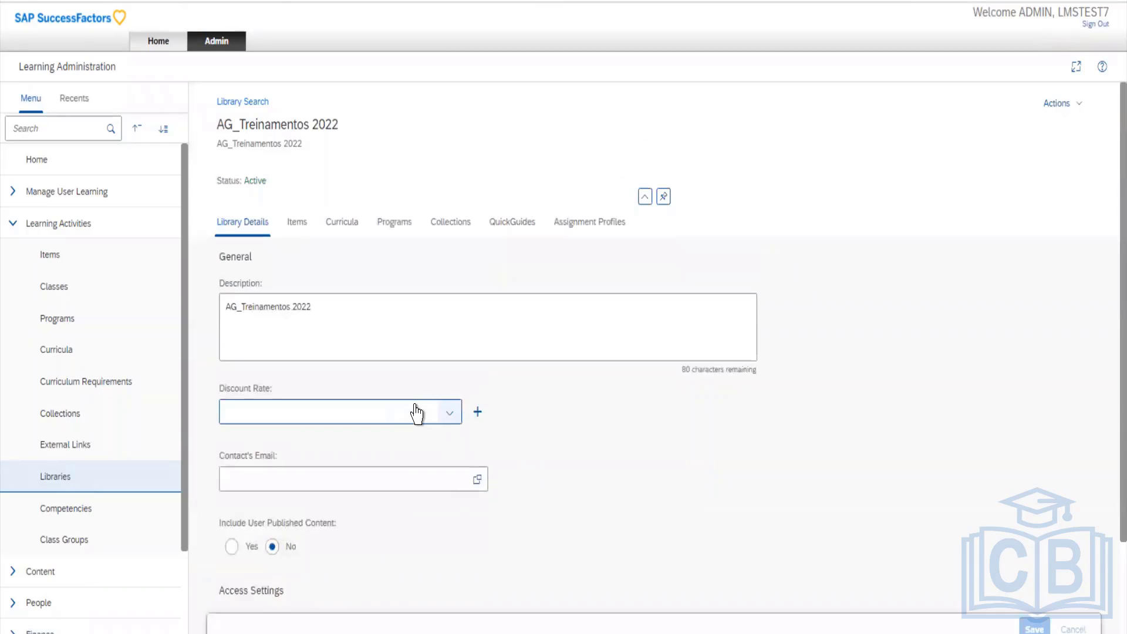
{"action": "left_click", "coordinate": [298, 232]}
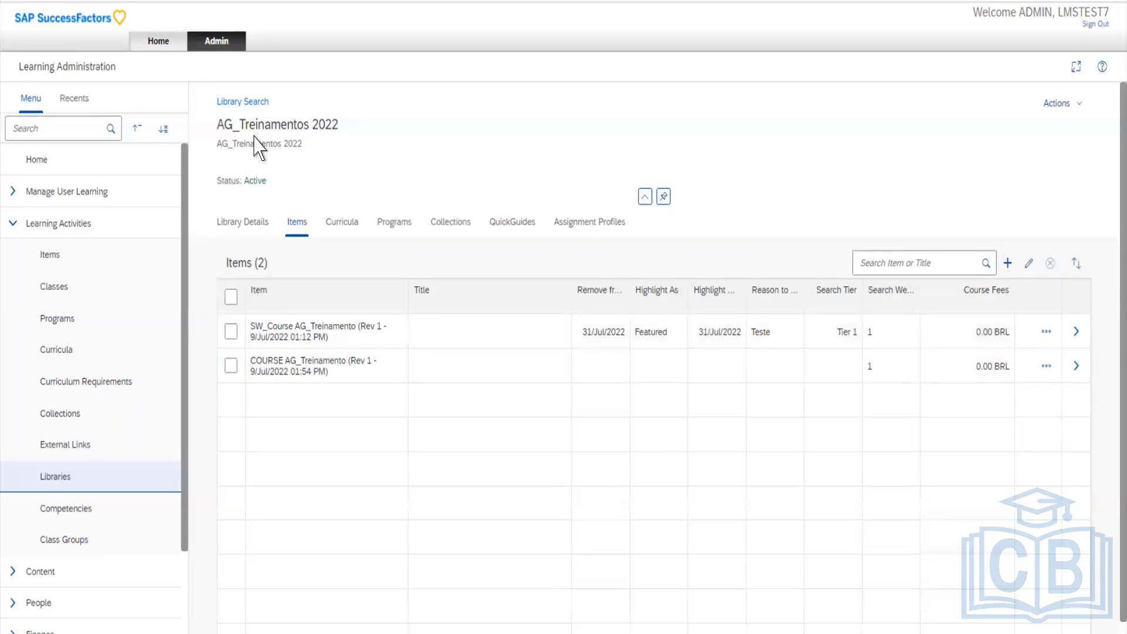
Duplicate the browser tab and look through the learner's home page in the copy.
{"action": "right_click", "coordinate": [230, 0]}
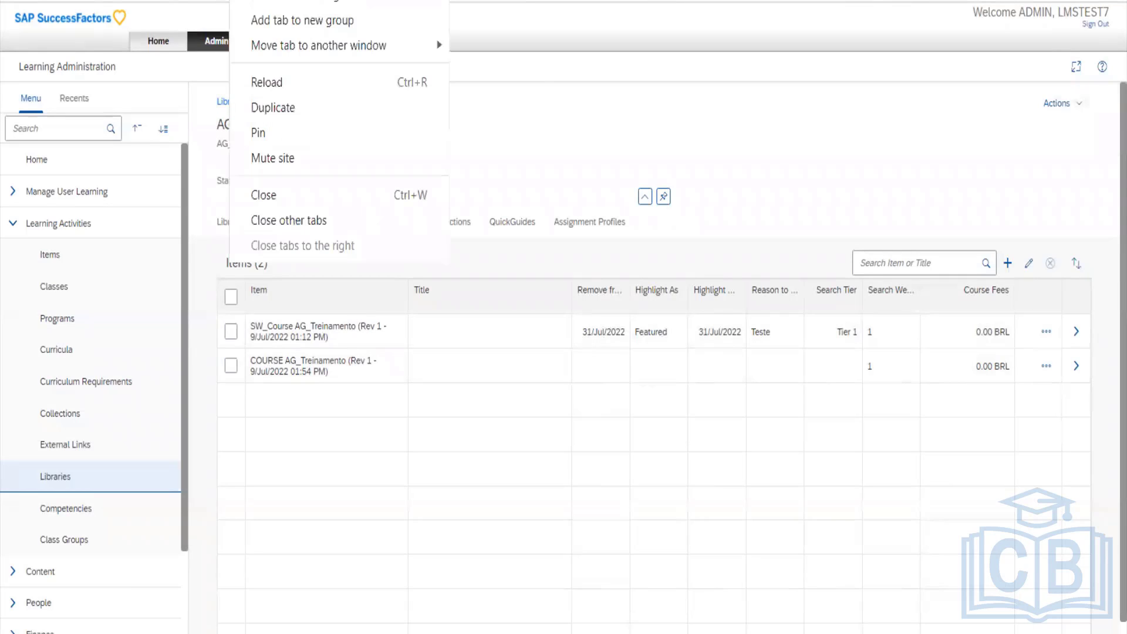
{"action": "left_click", "coordinate": [290, 109]}
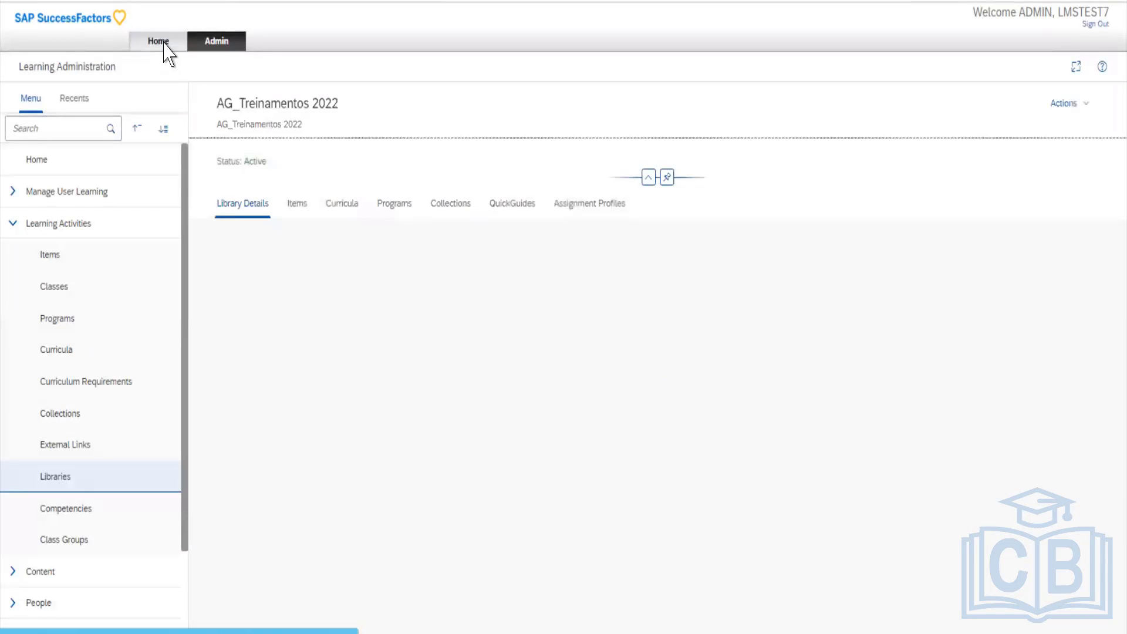
{"action": "left_click", "coordinate": [164, 46]}
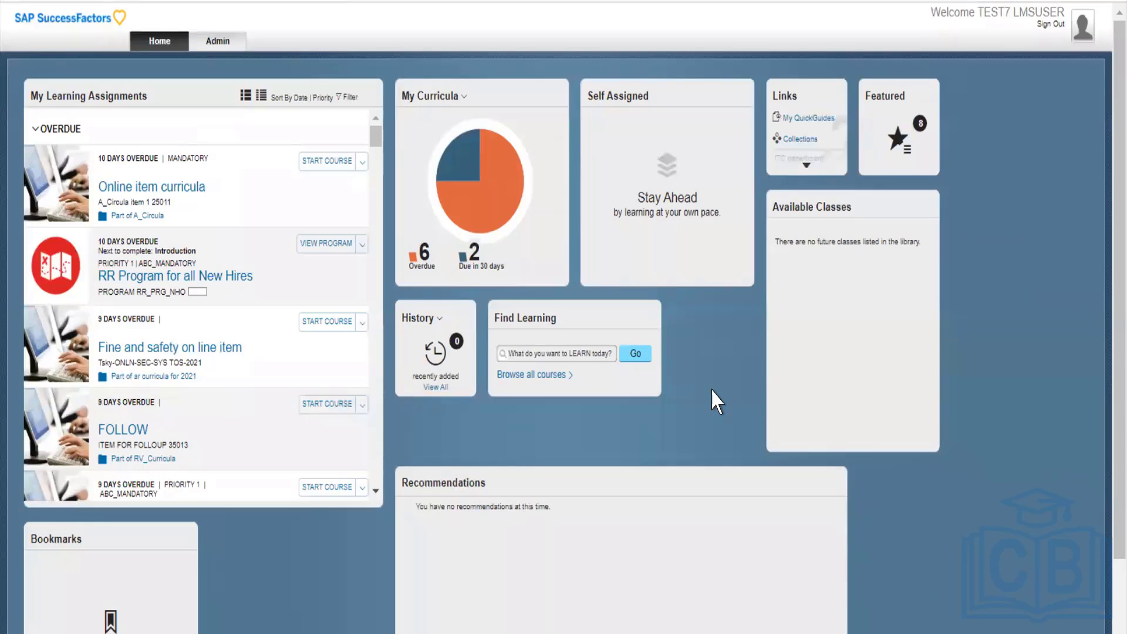
{"action": "scroll", "coordinate": [717, 403], "scroll_direction": "down", "scroll_amount": 2}
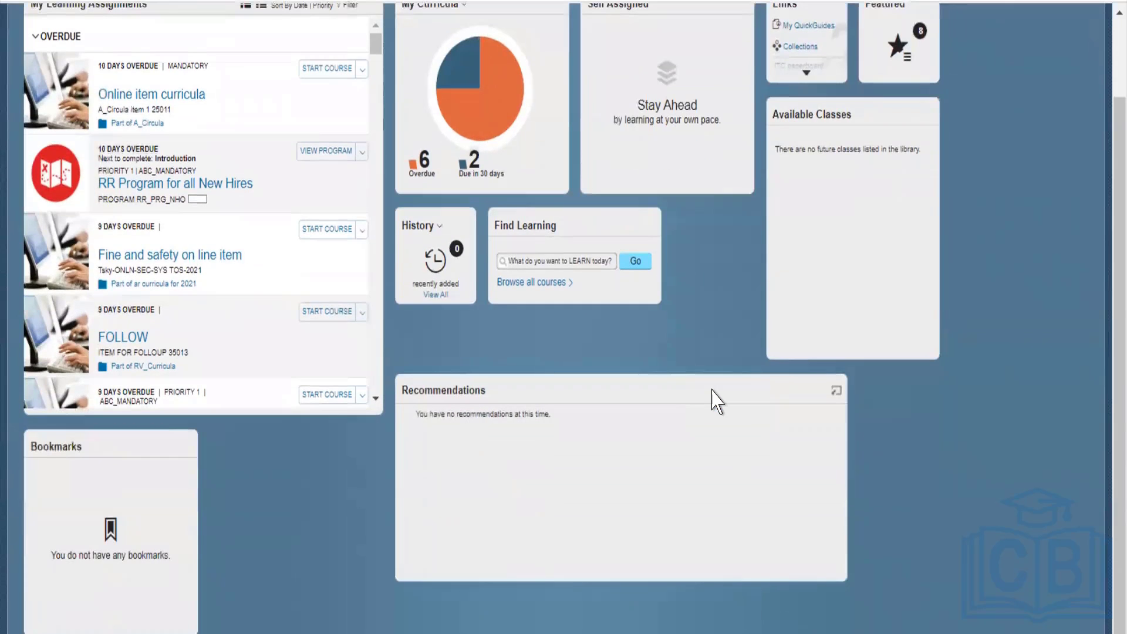
{"action": "scroll", "coordinate": [717, 402], "scroll_direction": "up", "scroll_amount": 2}
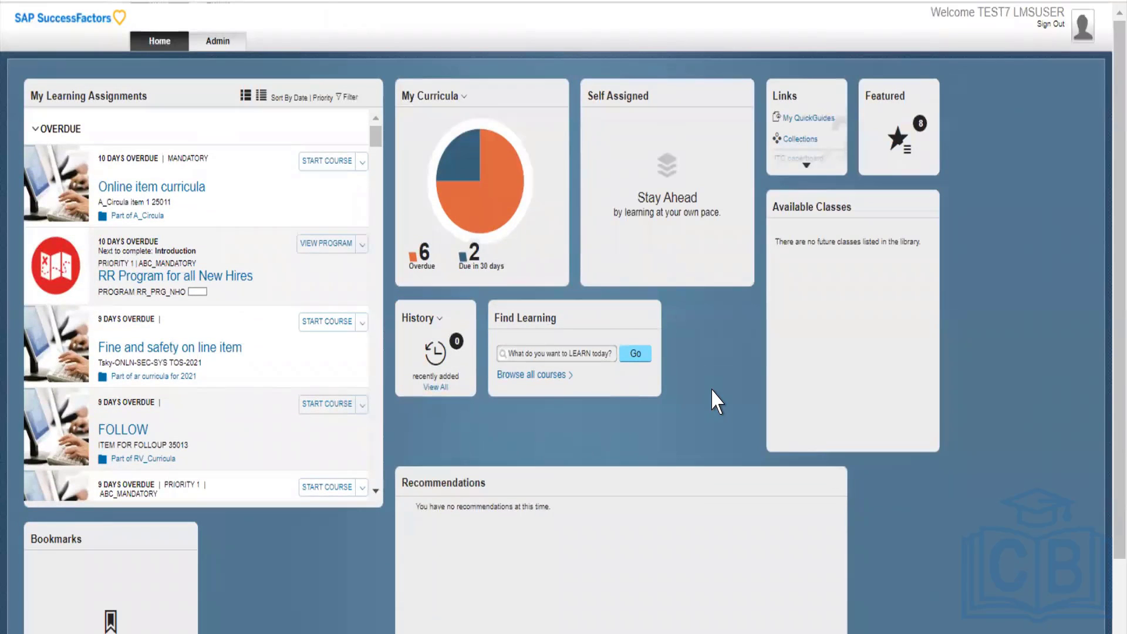